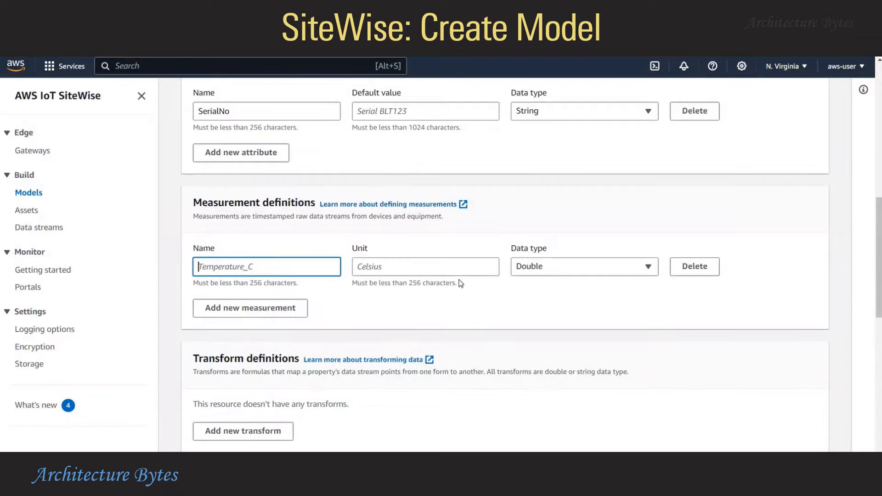
# Add a Speed measurement with unit RPM and data type Double, then submit the model
pyautogui.scroll(-1, 446, 280)
pyautogui.write('Speed')
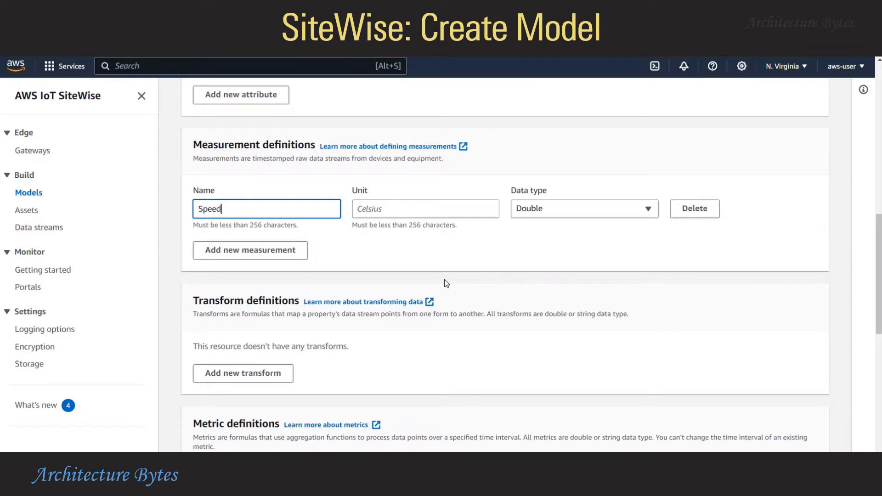
pyautogui.press('Tab')
pyautogui.write('RPM')
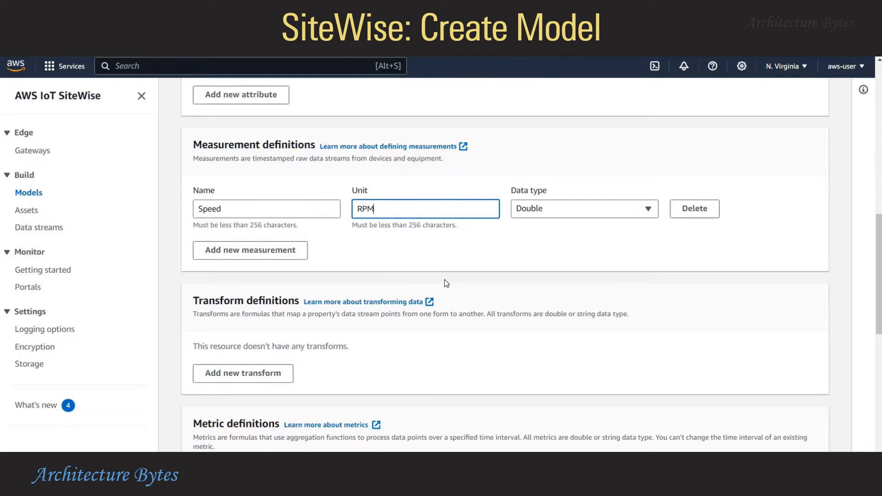
pyautogui.press('Tab')
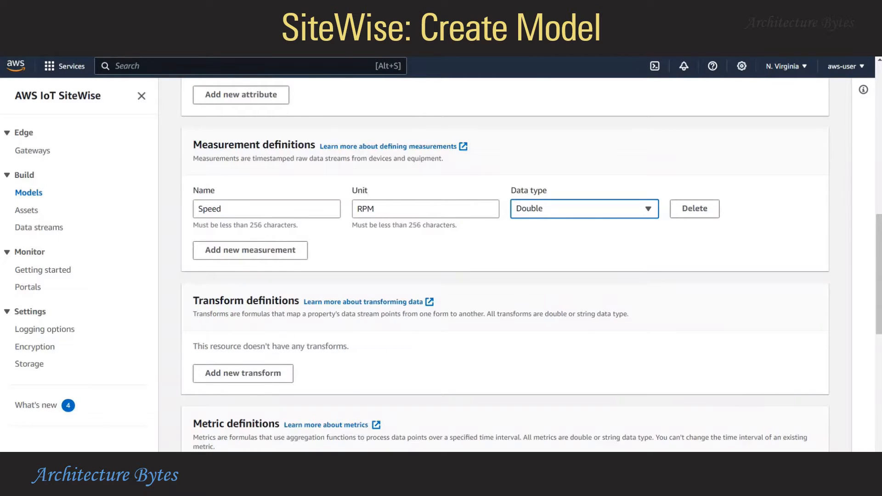
pyautogui.click(584, 337)
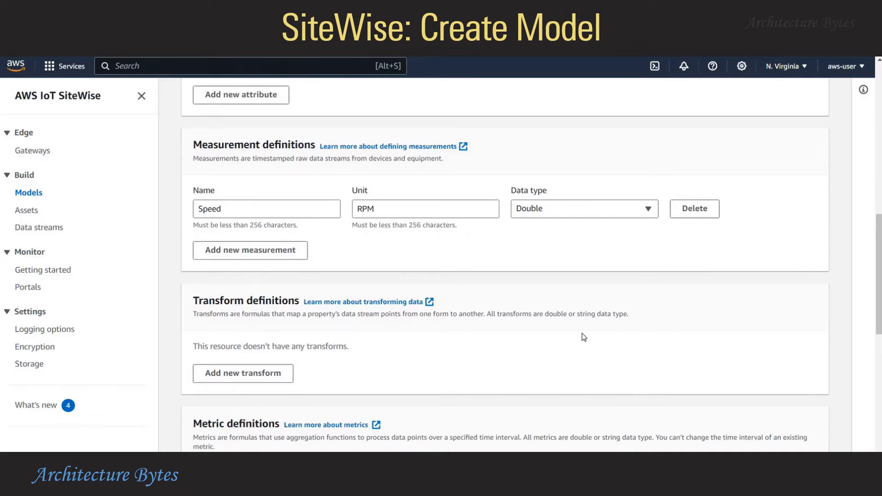
pyautogui.scroll(-9, 584, 337)
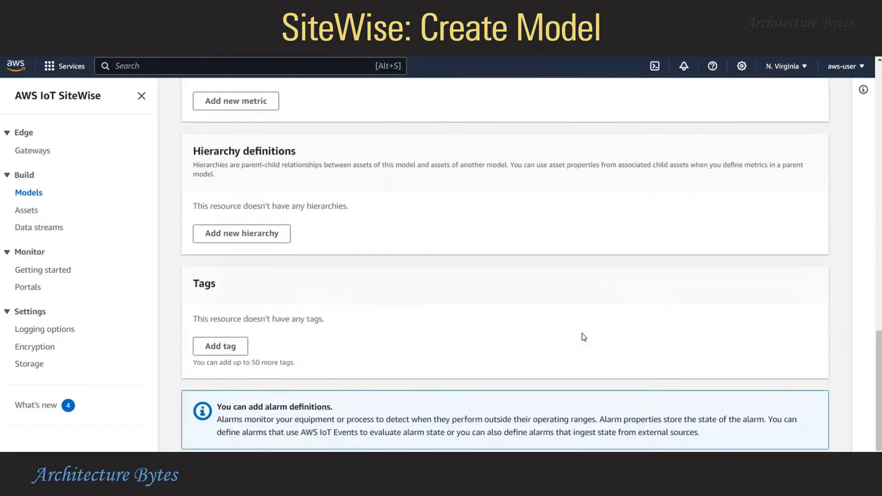
pyautogui.scroll(-1, 583, 337)
pyautogui.click(804, 439)
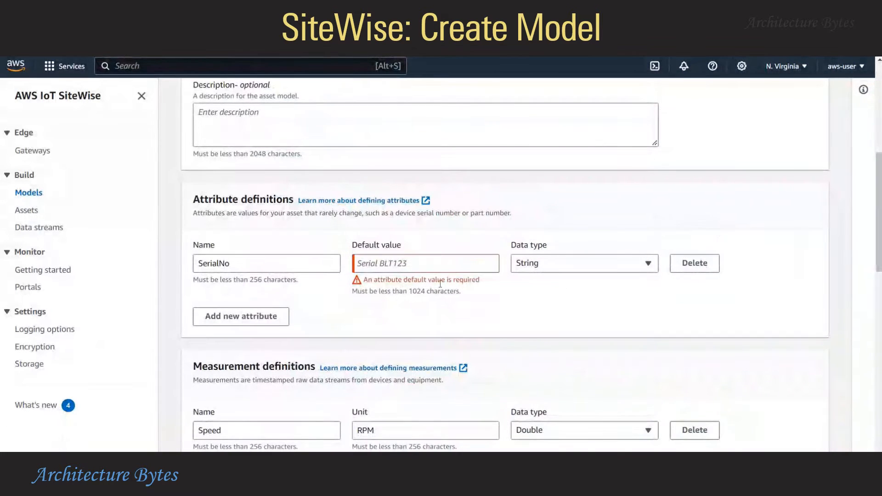
# Fill in 'Default' as the SerialNo attribute's default value
pyautogui.click(418, 265)
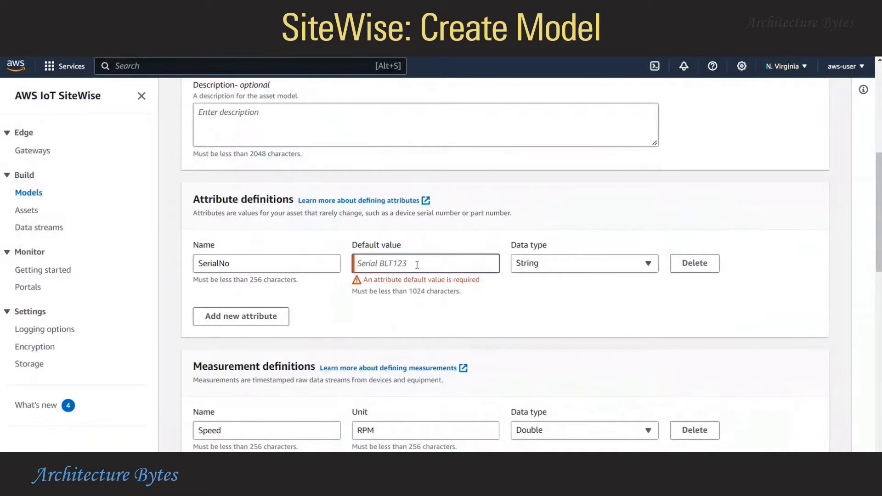
pyautogui.write('Default')
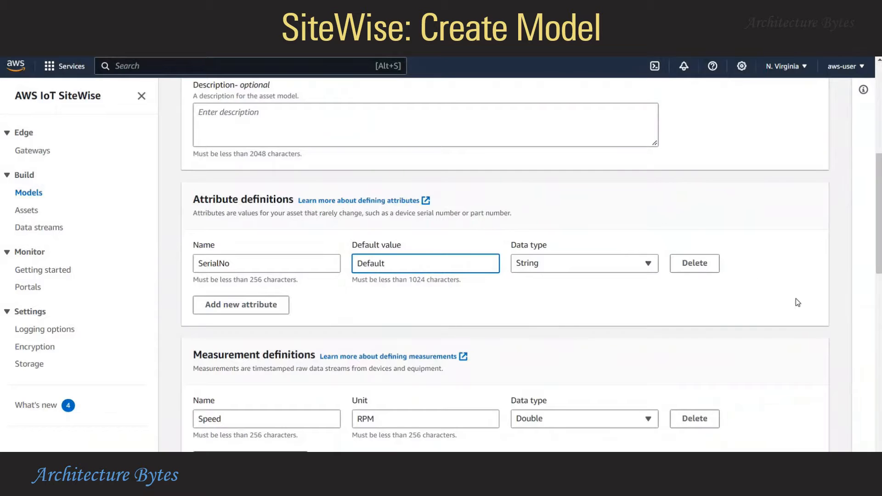
pyautogui.click(798, 302)
pyautogui.scroll(-15, 797, 302)
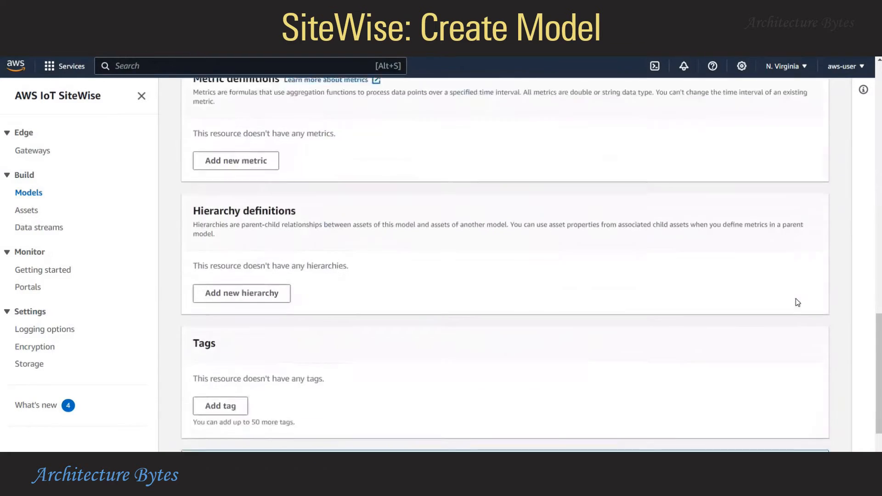
# Create MotorModel and review its Speed measurement definition
pyautogui.click(781, 432)
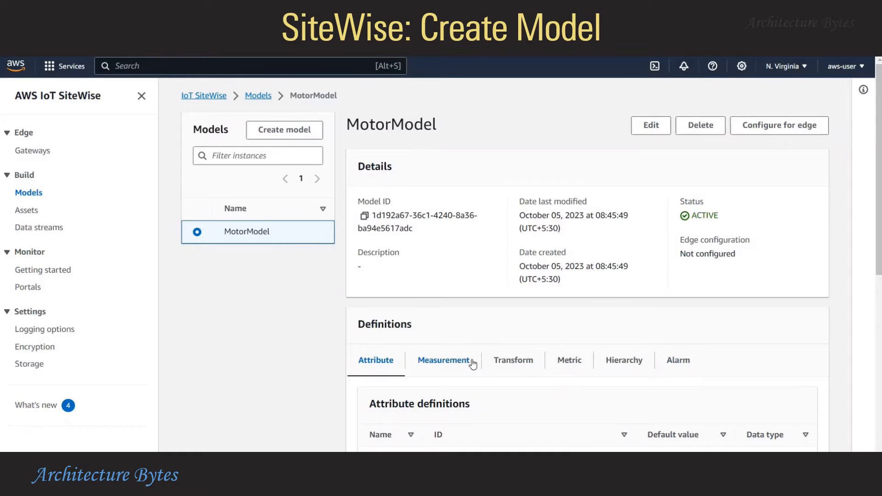
pyautogui.scroll(-1, 396, 377)
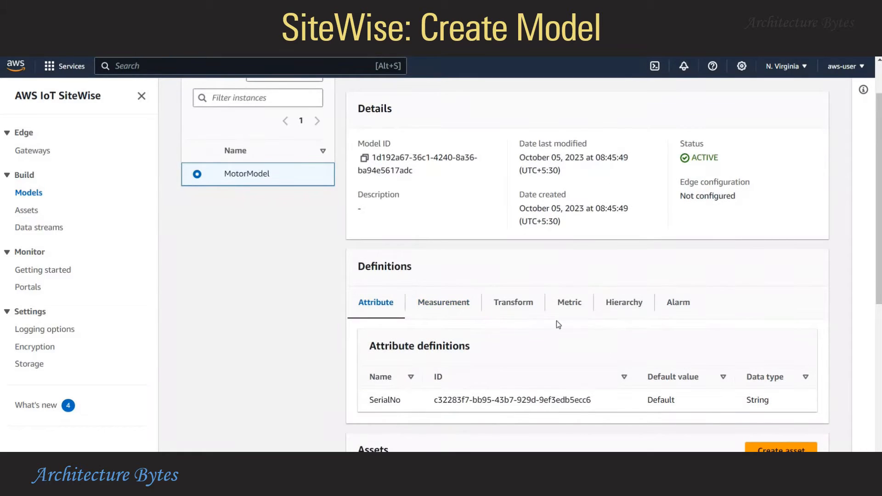
pyautogui.click(454, 302)
pyautogui.scroll(-1, 528, 390)
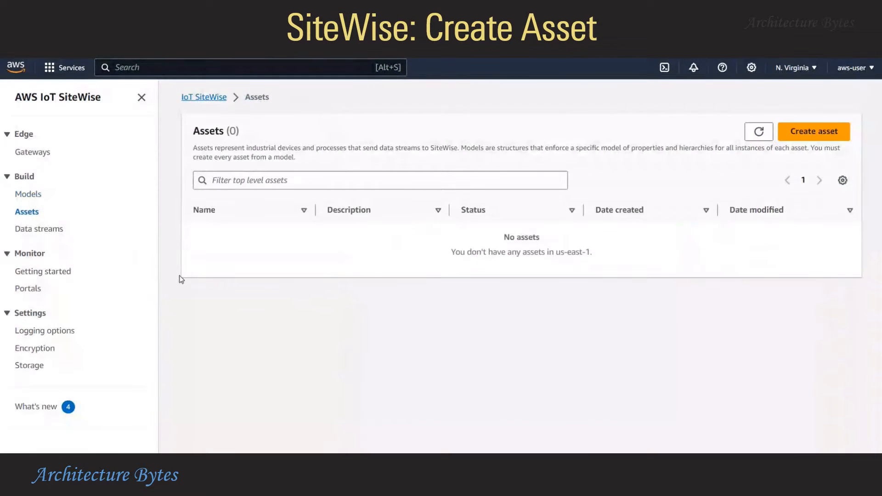
# Create a new asset named Motor1 using the MotorModel model
pyautogui.click(821, 135)
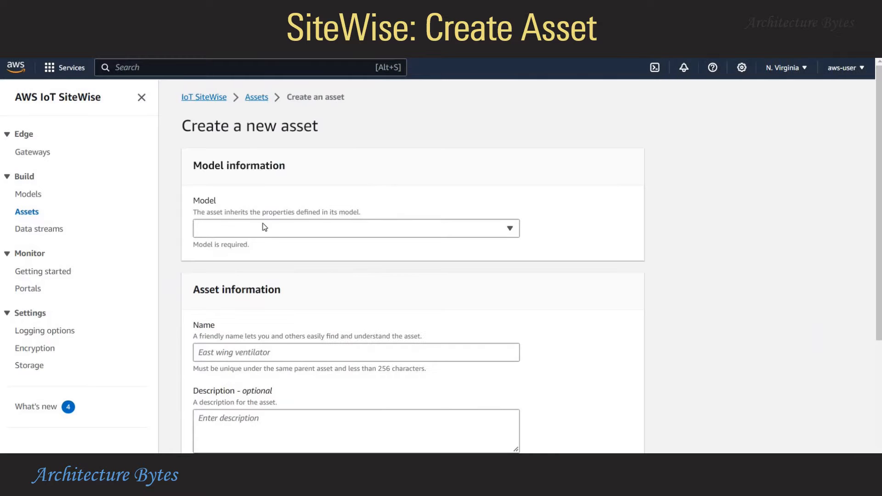
pyautogui.click(246, 236)
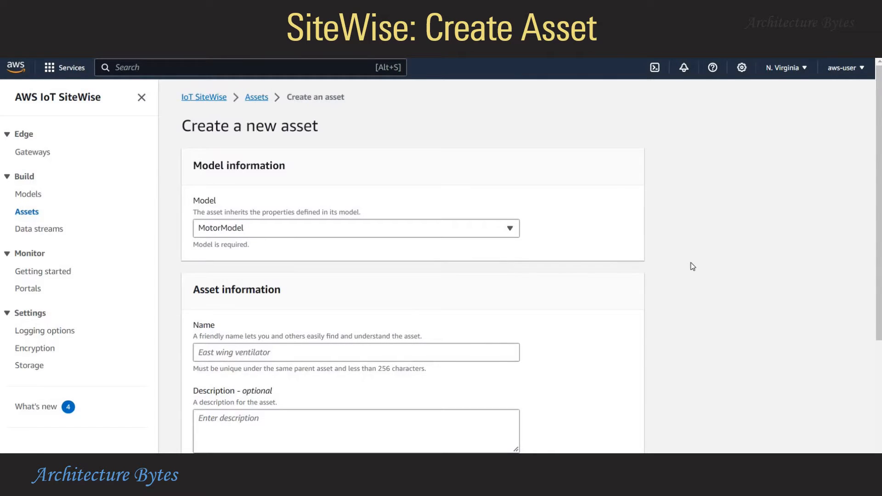
pyautogui.scroll(-3, 693, 267)
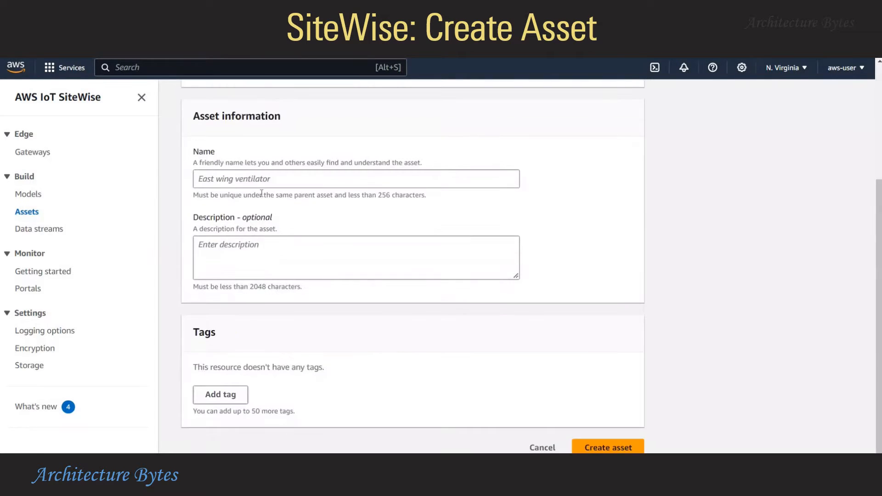
pyautogui.click(414, 182)
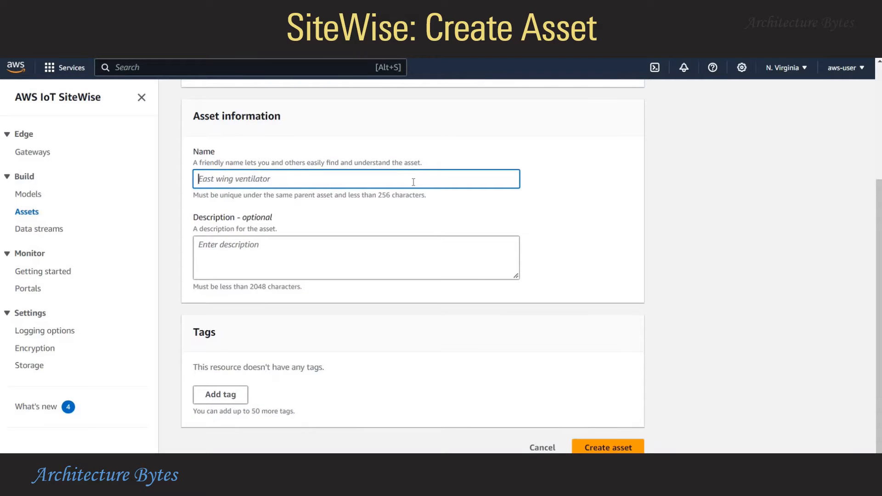
pyautogui.write('Motor1')
pyautogui.click(718, 251)
pyautogui.scroll(-1, 718, 251)
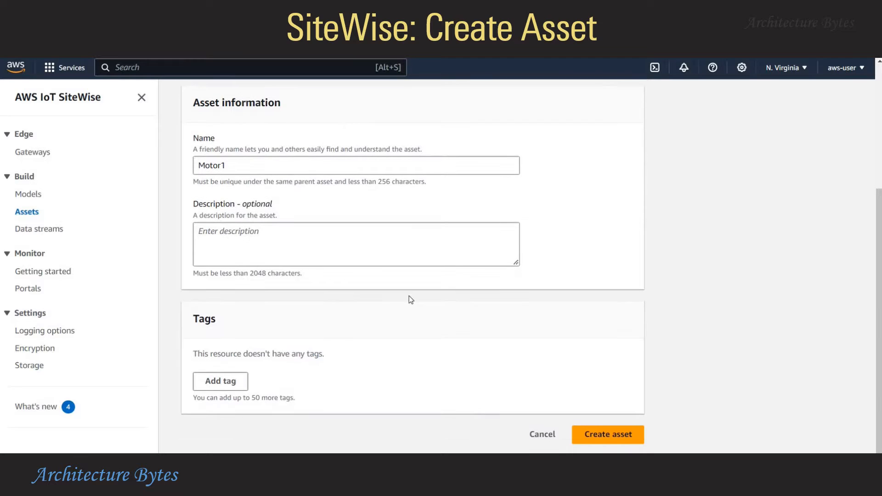
pyautogui.click(602, 437)
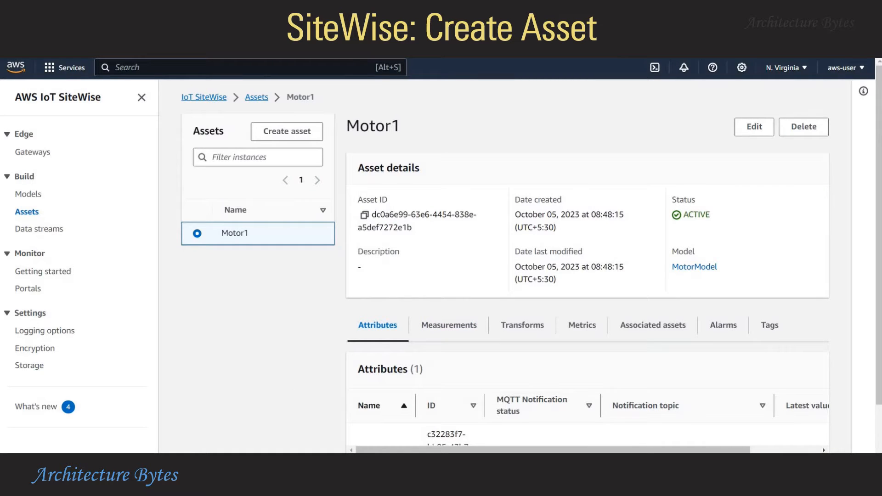
# Edit Motor1 so Speed has alias /factory/Motor1/Speed and MQTT notification status ACTIVE
pyautogui.scroll(-2, 349, 358)
pyautogui.scroll(2, 360, 367)
pyautogui.click(469, 329)
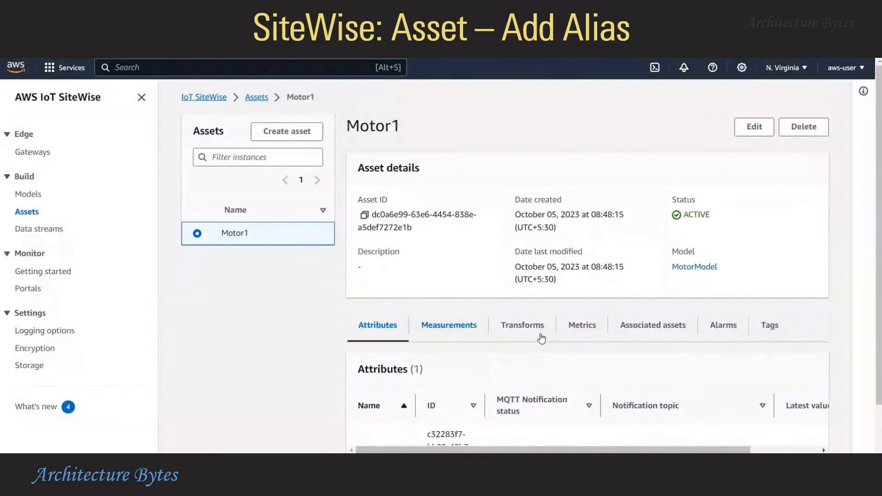
pyautogui.scroll(-2, 252, 334)
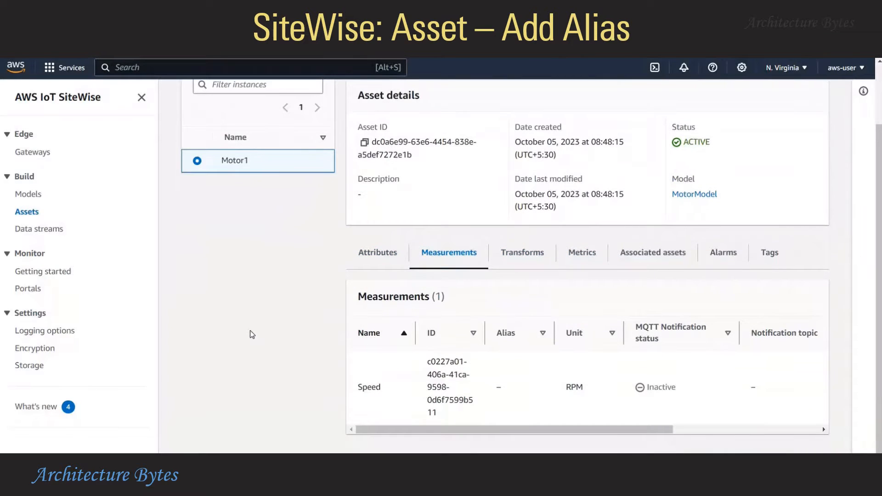
pyautogui.scroll(2, 252, 335)
pyautogui.click(754, 127)
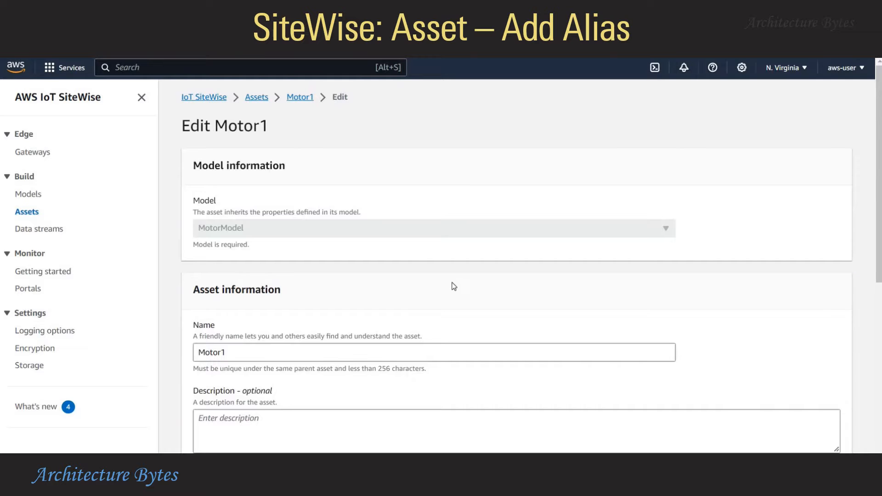
pyautogui.scroll(-7, 454, 286)
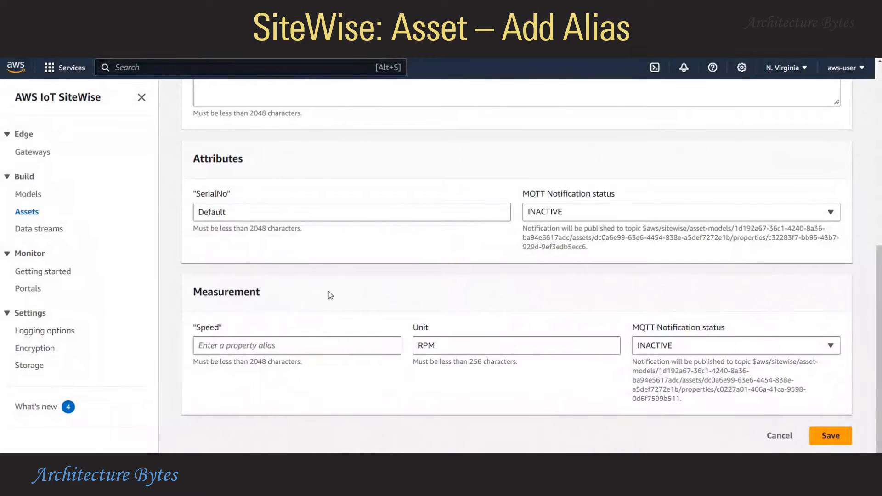
pyautogui.click(229, 349)
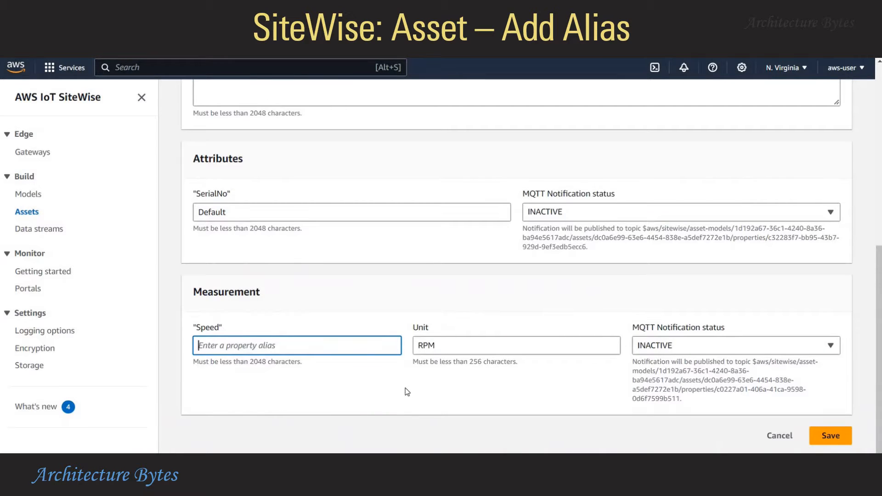
pyautogui.write('/factory/Motor1/Speed')
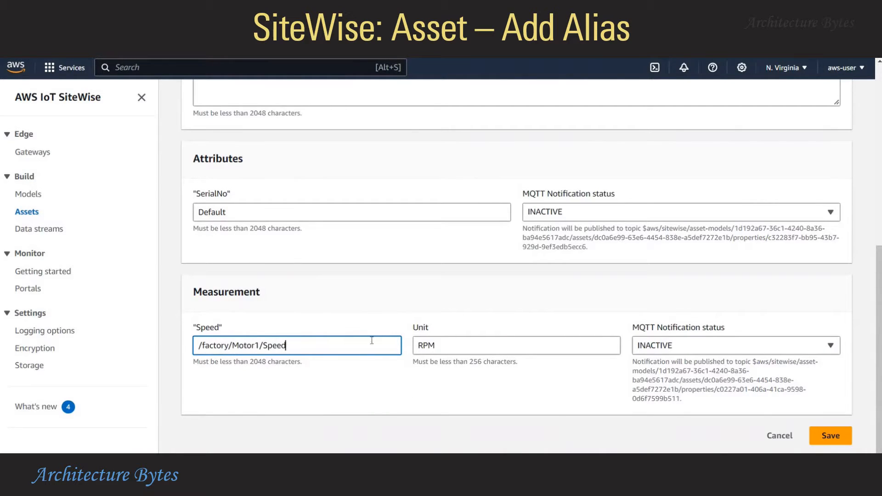
pyautogui.click(696, 345)
pyautogui.click(664, 365)
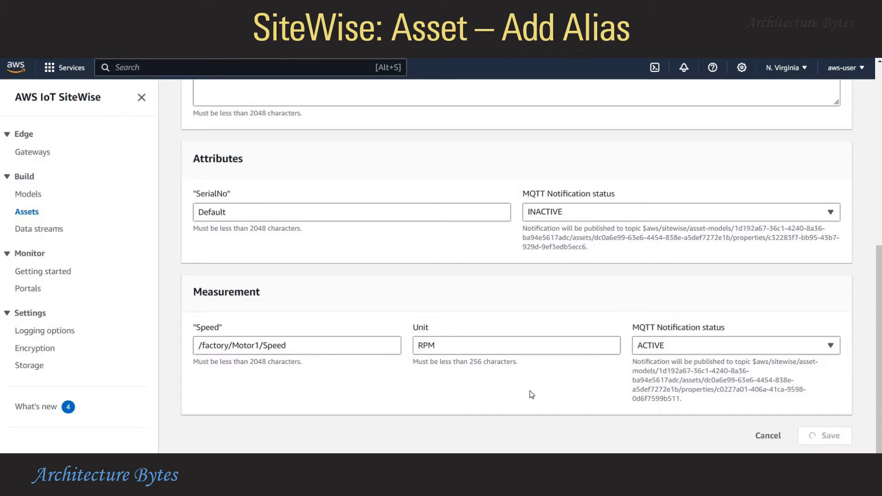
pyautogui.scroll(-1, 287, 374)
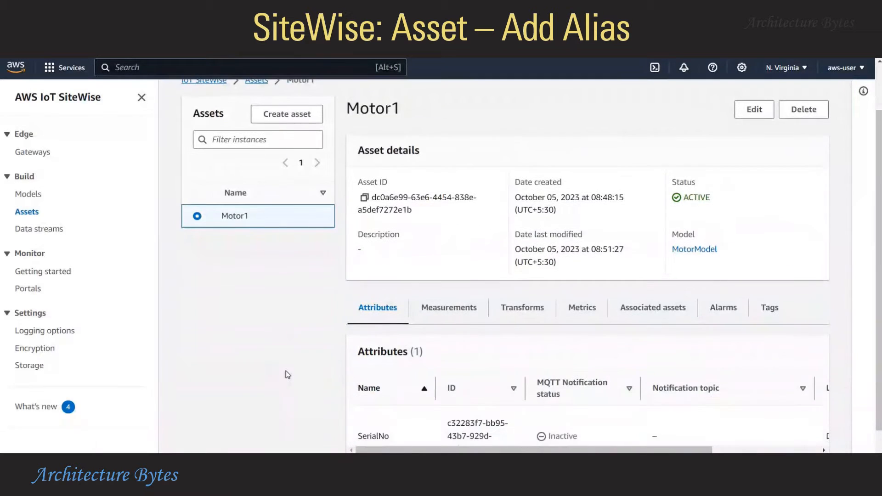
# Check the Speed measurement's new alias and save the Motor1 asset changes
pyautogui.scroll(-1, 286, 374)
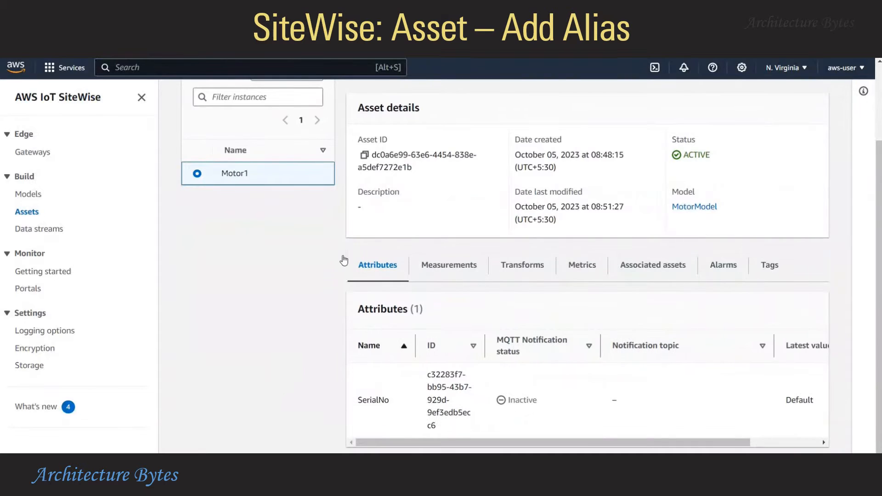
pyautogui.click(456, 272)
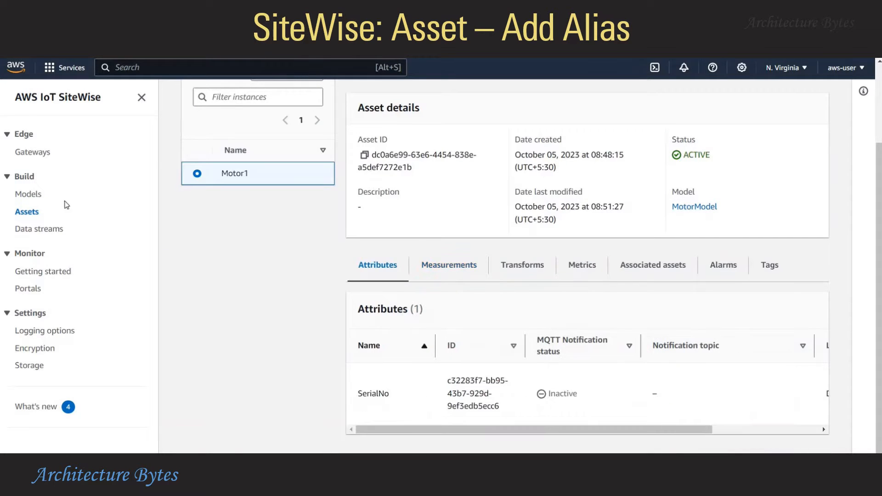
pyautogui.click(29, 212)
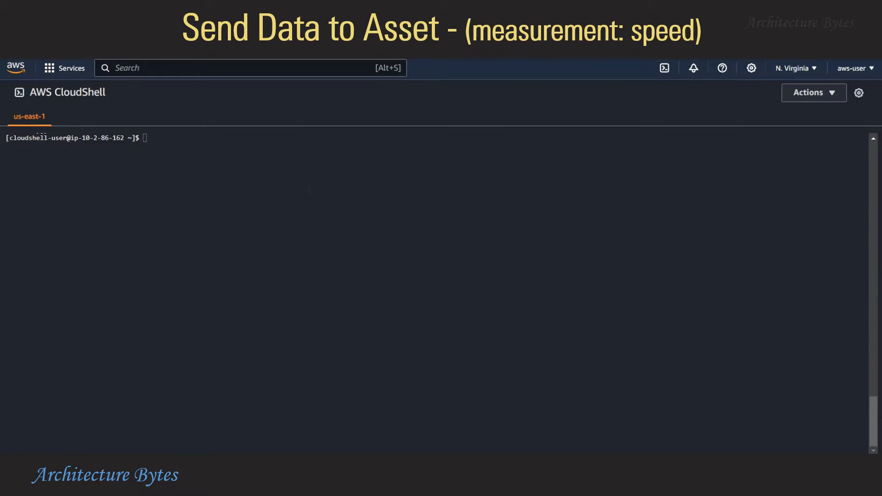
# List the home directory files and page through senddata.py with cat | more
pyautogui.click(309, 189)
pyautogui.write('ls')
pyautogui.press('Return')
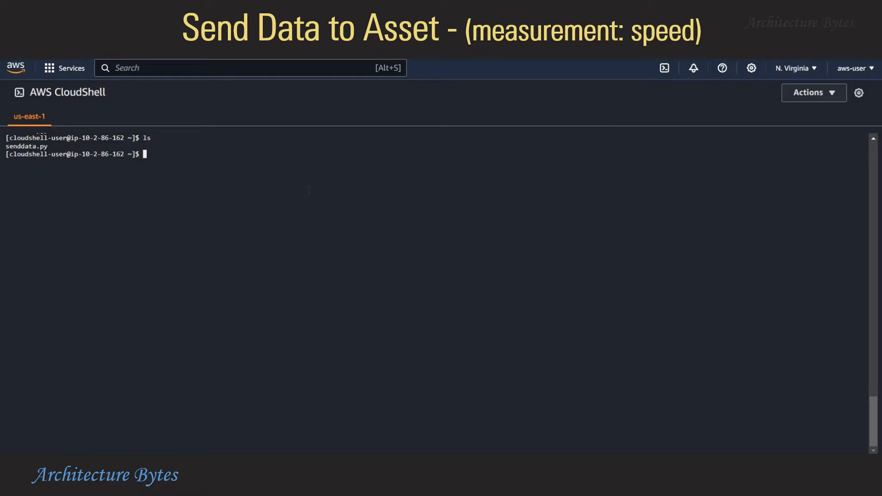
pyautogui.write('cat sen')
pyautogui.press('Tab')
pyautogui.write('| more')
pyautogui.press('Return')
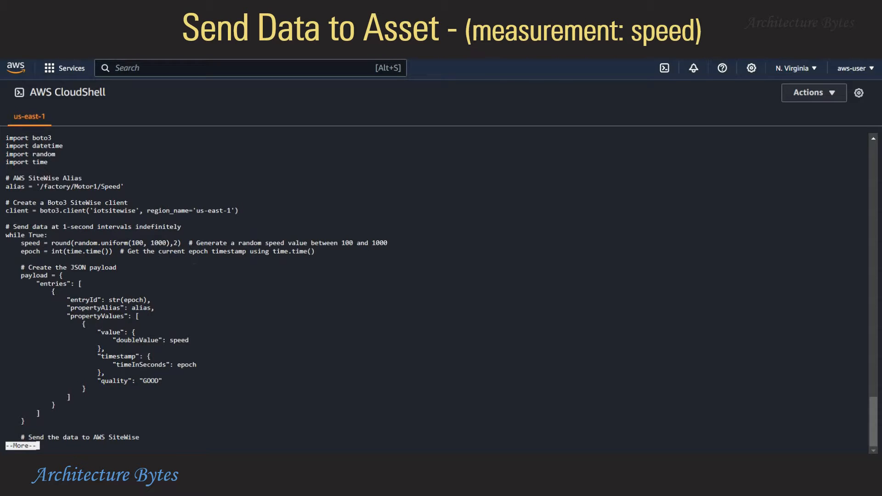
pyautogui.press('space')
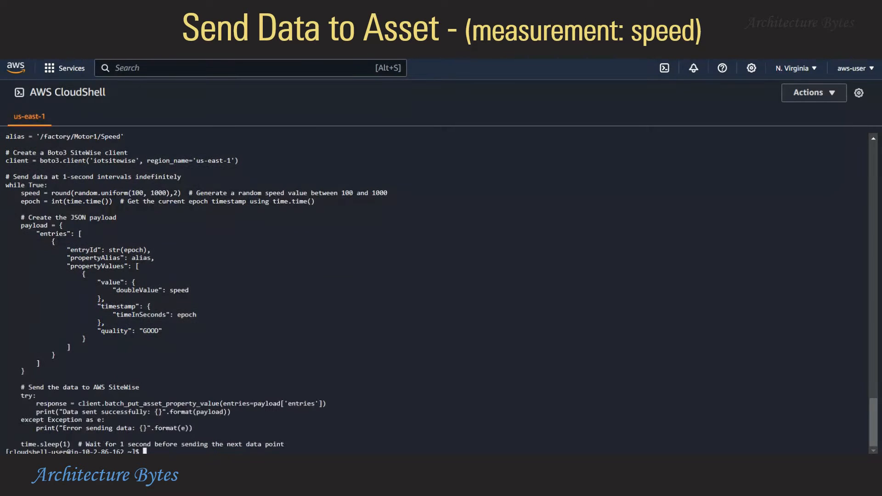
# Clear the terminal and run python senddata.py to send Speed values
pyautogui.write('clear')
pyautogui.press('Return')
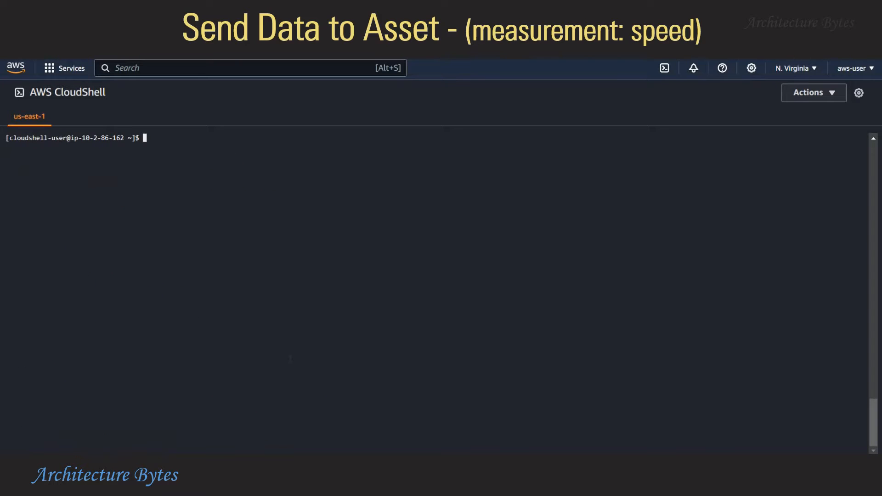
pyautogui.write('python senddata.py')
pyautogui.press('Return')
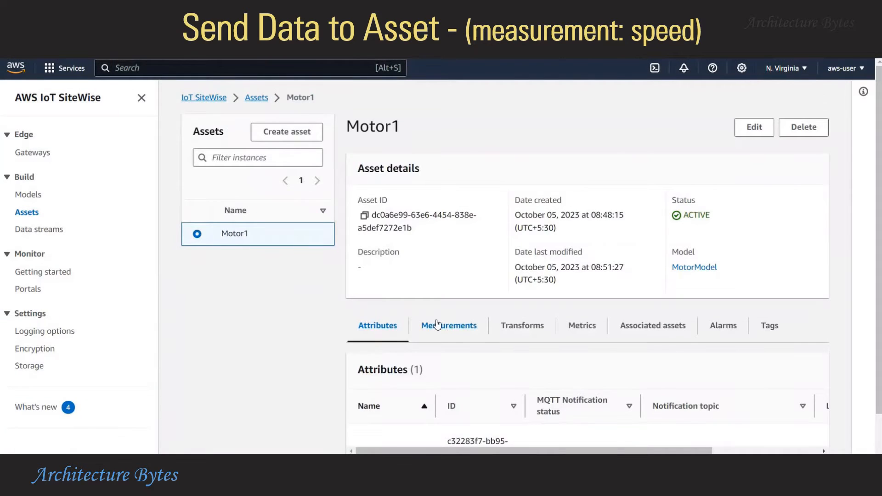
# View Motor1's Measurements table and scroll to Speed's latest value of 733.92
pyautogui.click(436, 324)
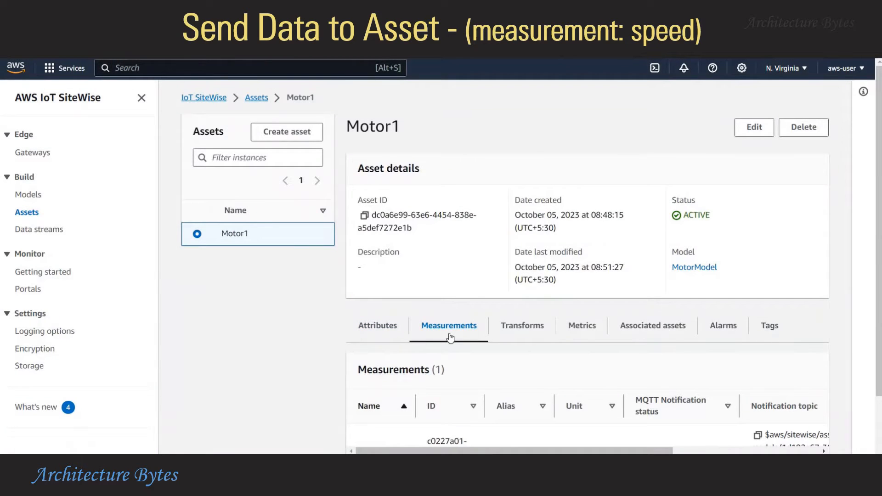
pyautogui.scroll(-1, 467, 349)
pyautogui.scroll(-1, 467, 352)
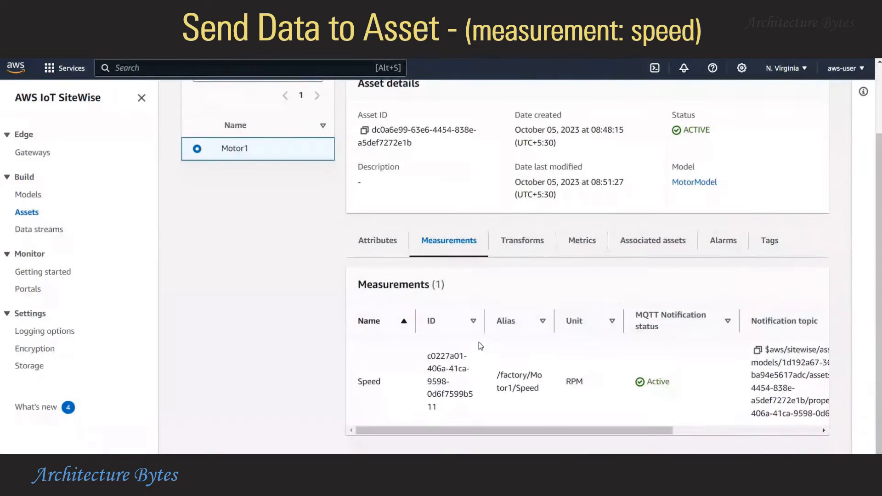
pyautogui.moveTo(555, 432); pyautogui.dragTo(702, 432)
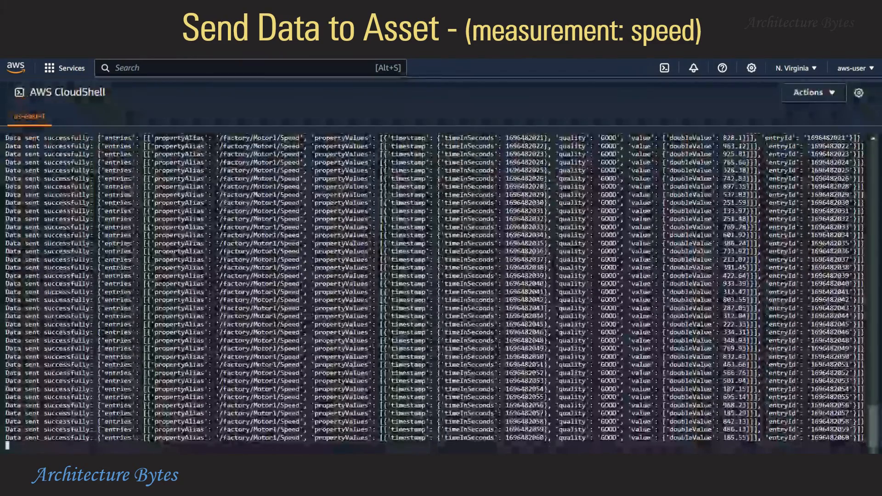
# Interrupt senddata.py with Ctrl+C and clear the CloudShell screen
pyautogui.hotkey('ctrl', 'c')
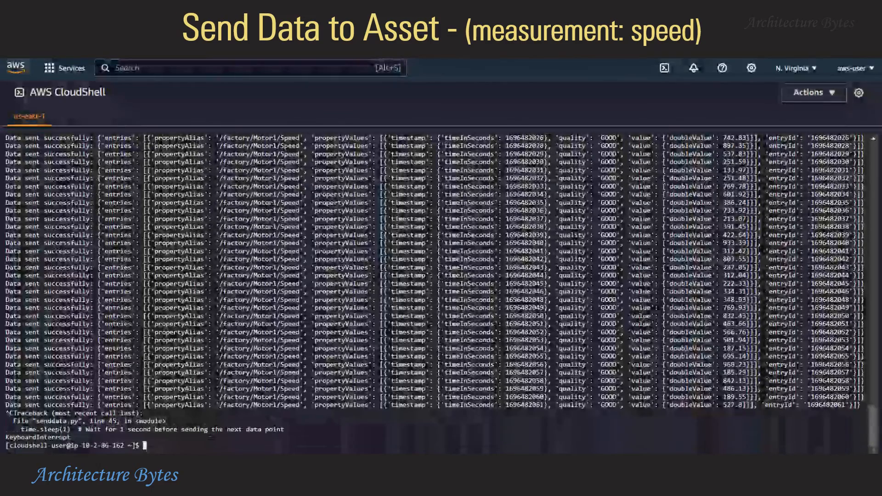
pyautogui.write('clear')
pyautogui.press('Return')
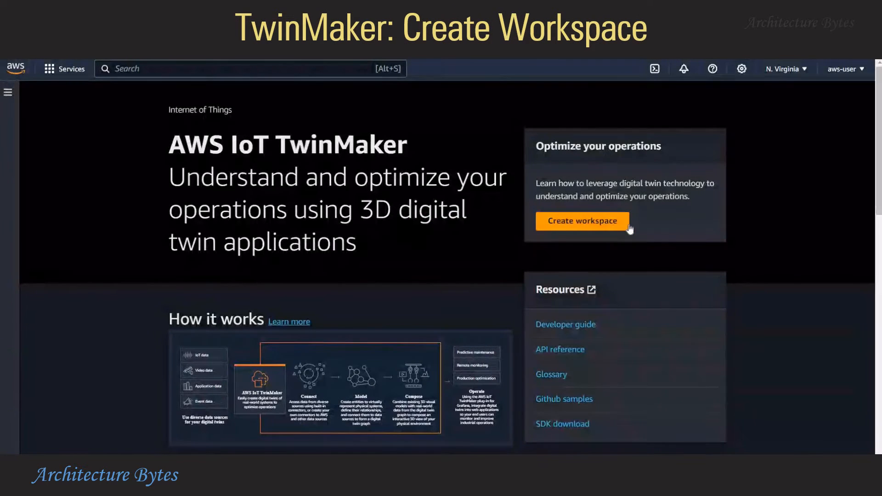
# Start a new TwinMaker workspace and name it FactoryWorkspace
pyautogui.click(565, 222)
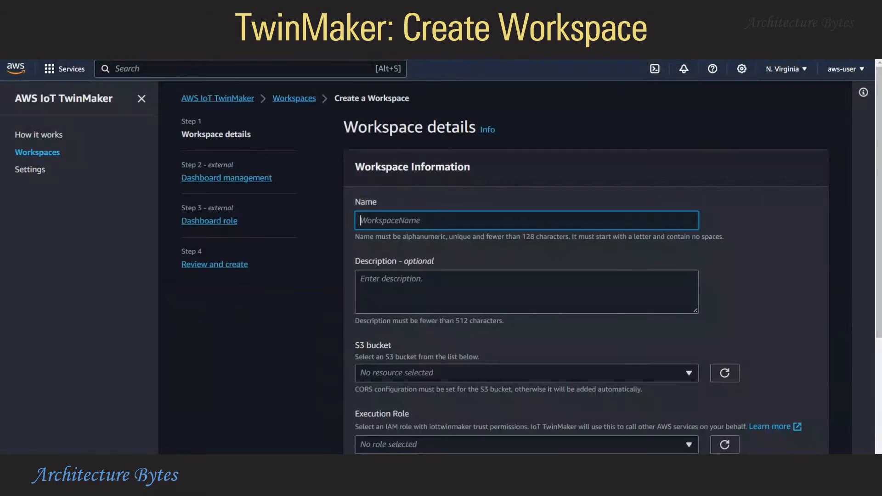
pyautogui.write('FactoryWorkspace')
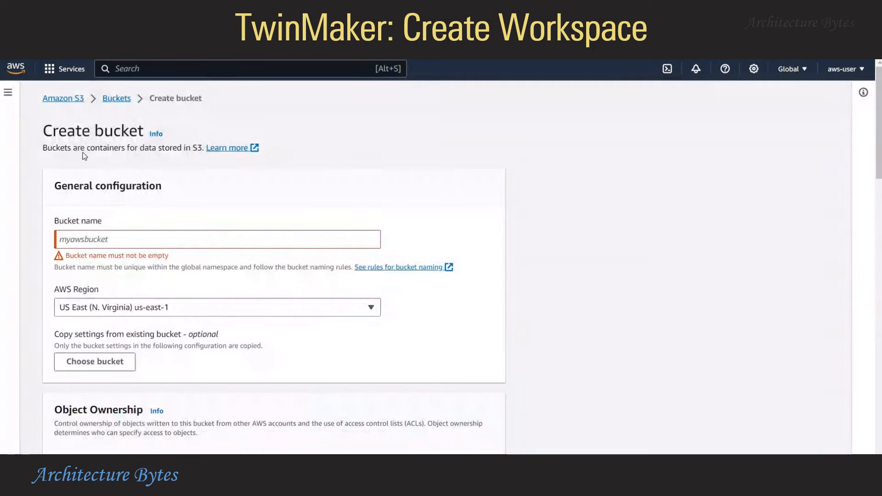
# Create an S3 bucket named factorywsbucket with default settings
pyautogui.click(92, 237)
pyautogui.write('fac')
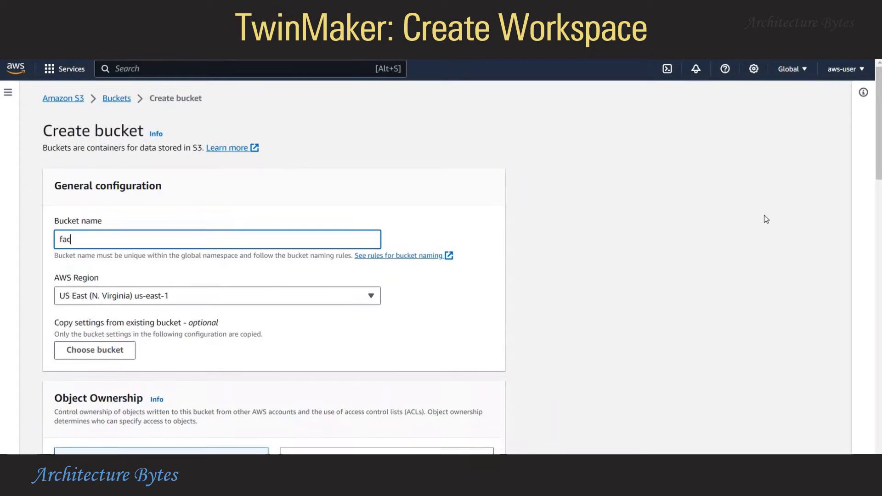
pyautogui.write('tory')
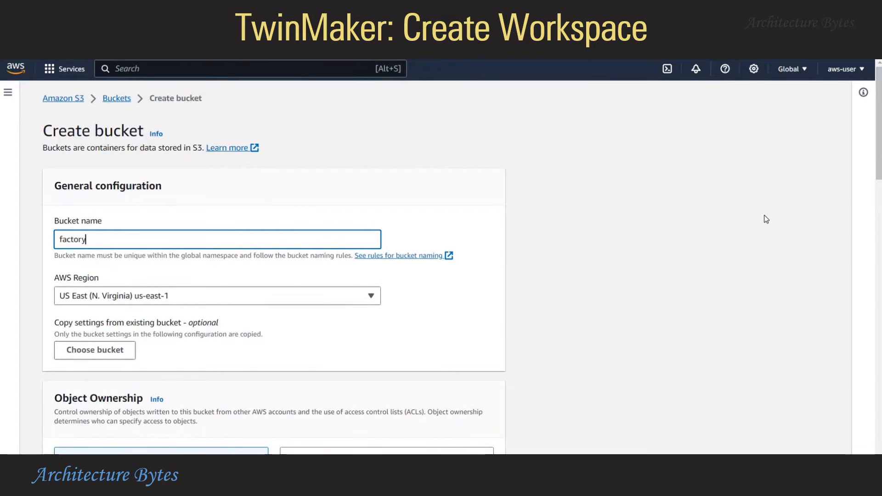
pyautogui.write('ws')
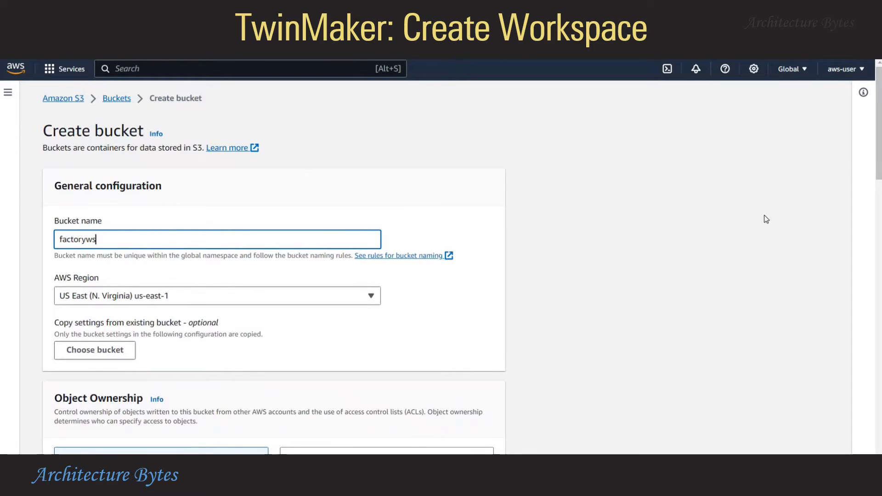
pyautogui.write('bucket')
pyautogui.scroll(-20, 671, 322)
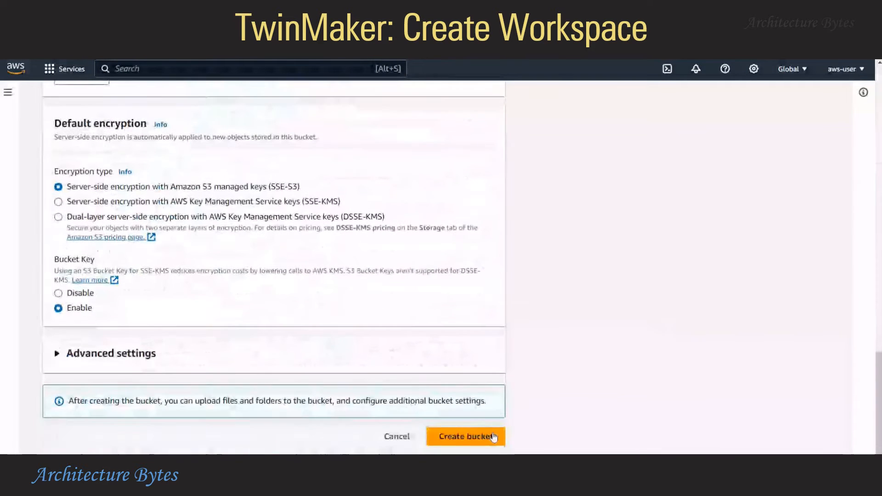
pyautogui.click(494, 436)
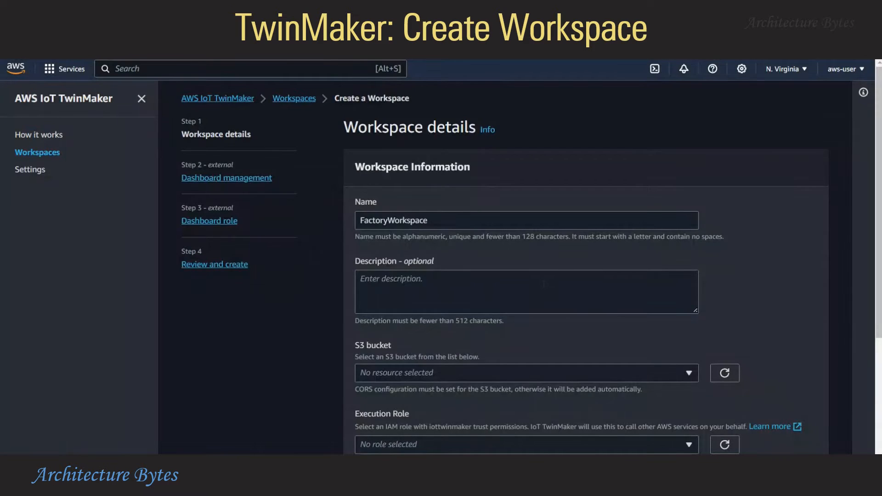
# Choose factorywsbucket as the S3 bucket for FactoryWorkspace
pyautogui.scroll(-1, 388, 324)
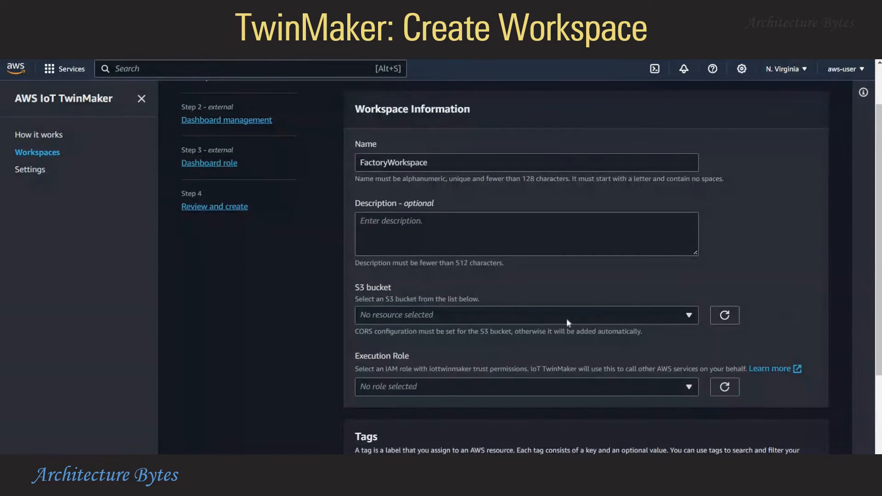
pyautogui.click(567, 316)
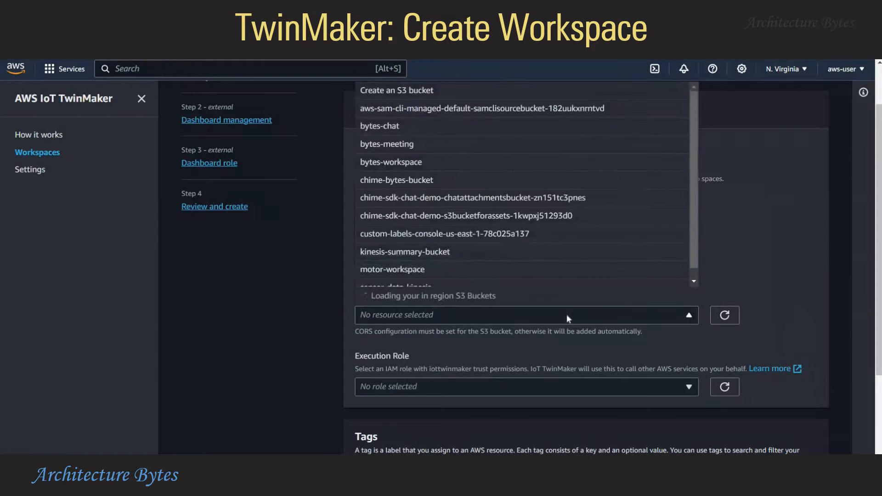
pyautogui.click(263, 319)
pyautogui.click(424, 320)
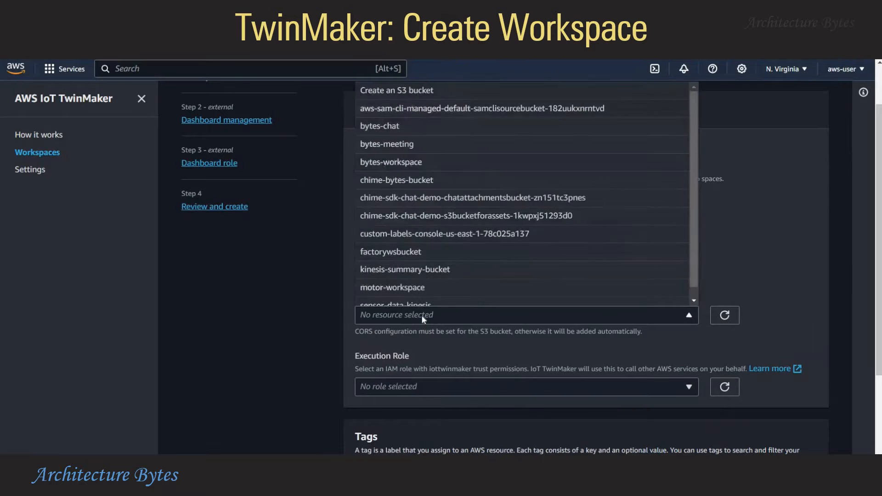
pyautogui.click(421, 253)
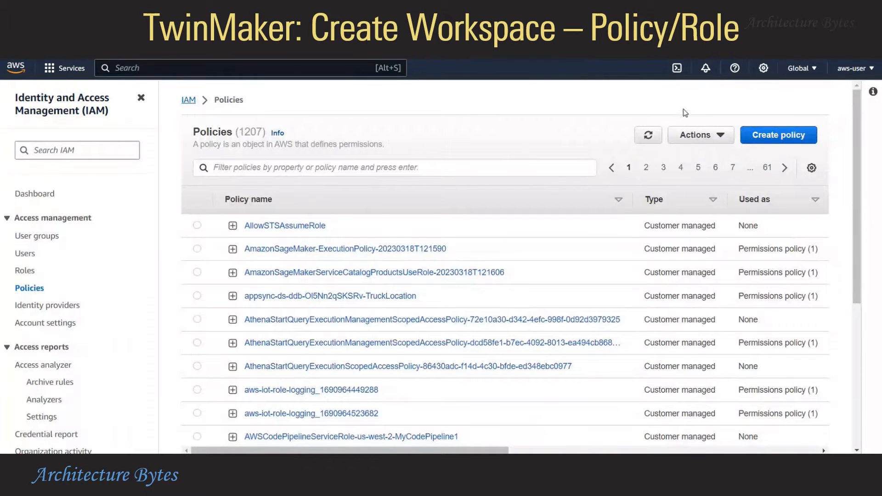
# Start a new IAM policy whose JSON allows iottwinmaker, iotsitewise and s3 actions
pyautogui.click(782, 137)
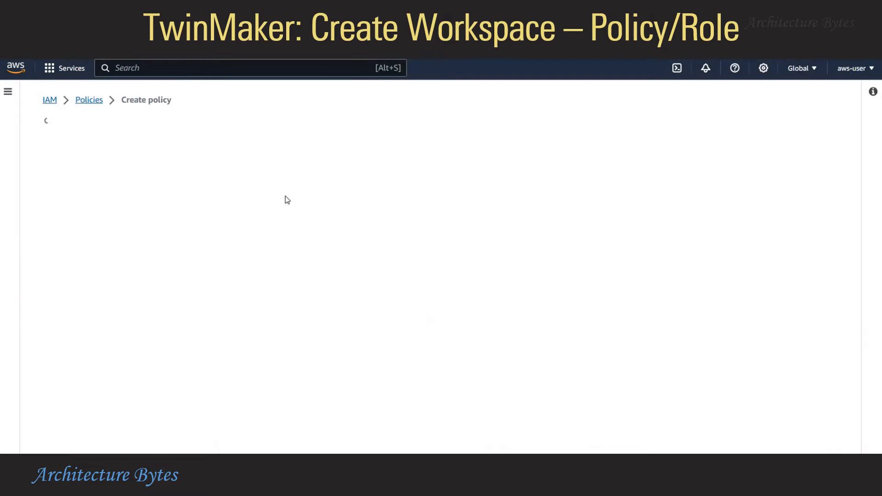
pyautogui.click(739, 180)
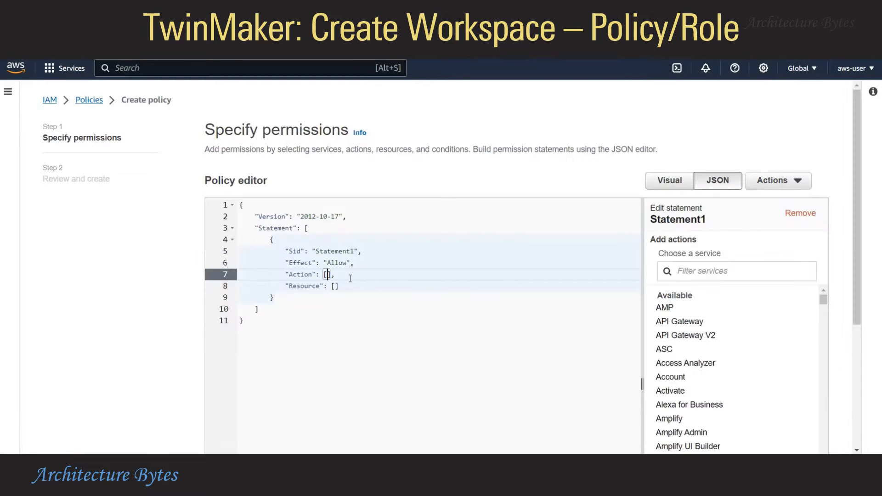
pyautogui.click(418, 282)
pyautogui.hotkey('ctrl', 'a')
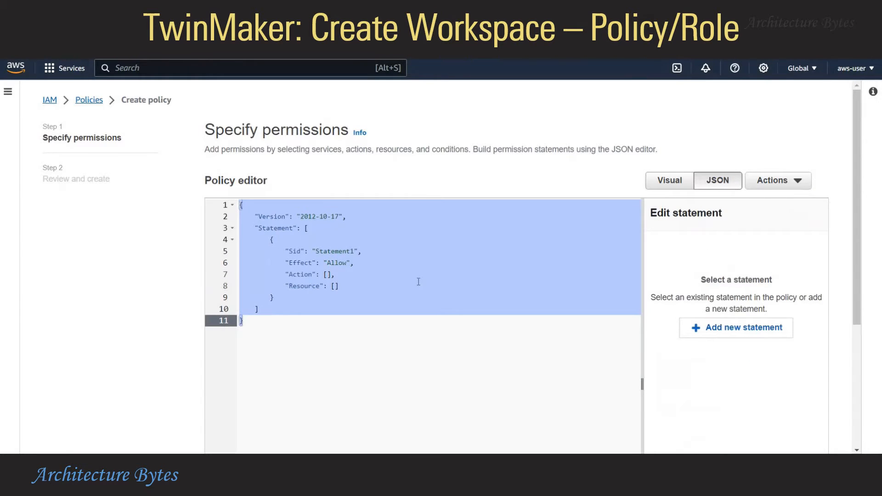
pyautogui.press('Delete')
pyautogui.write('{     "Version": "2012-10-17",     "Statement": [         {             "Effect": "Allow",             "Action": [                 "iottwinmaker:*",                 "iotsitewise:*",                 "s3:*"             ],             "Resource": "*"         }     ] }')
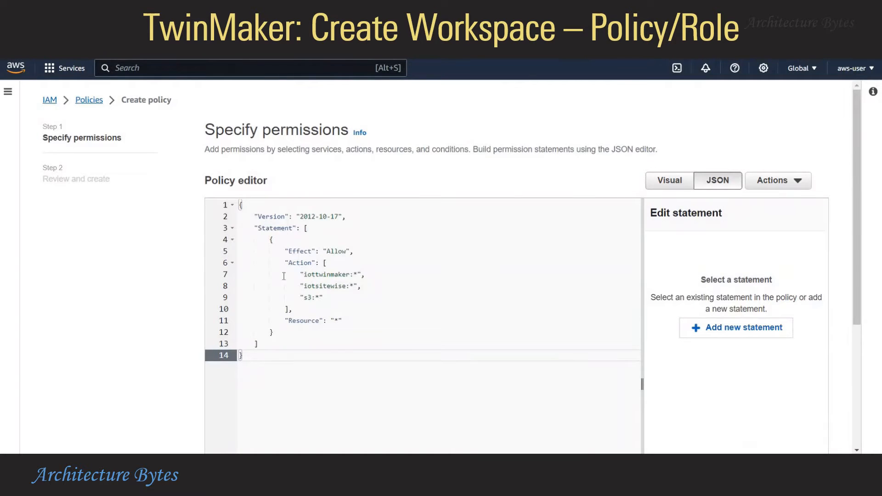
pyautogui.scroll(-2, 537, 337)
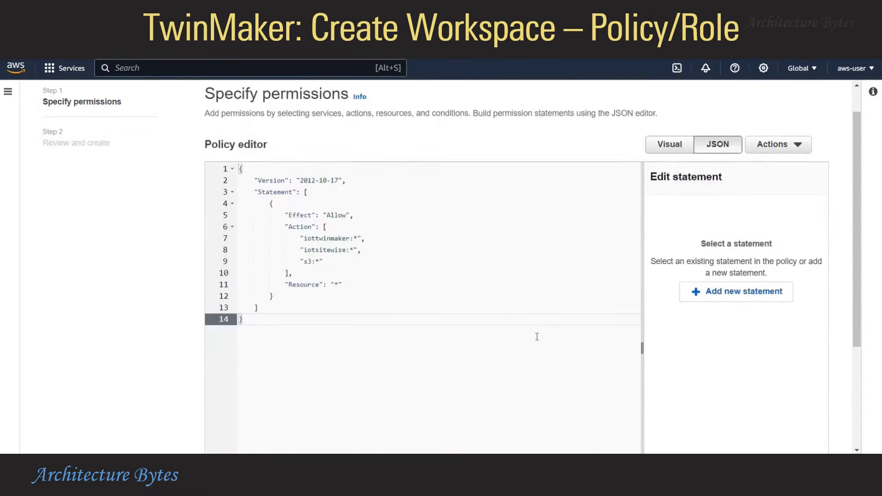
pyautogui.scroll(-3, 536, 337)
pyautogui.click(822, 434)
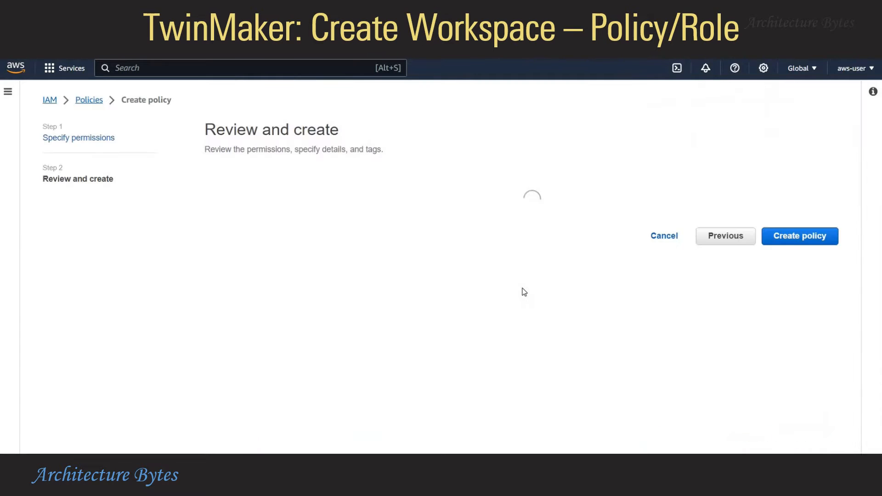
# Name the policy FactoryPolicy and create it
pyautogui.scroll(-5, 524, 293)
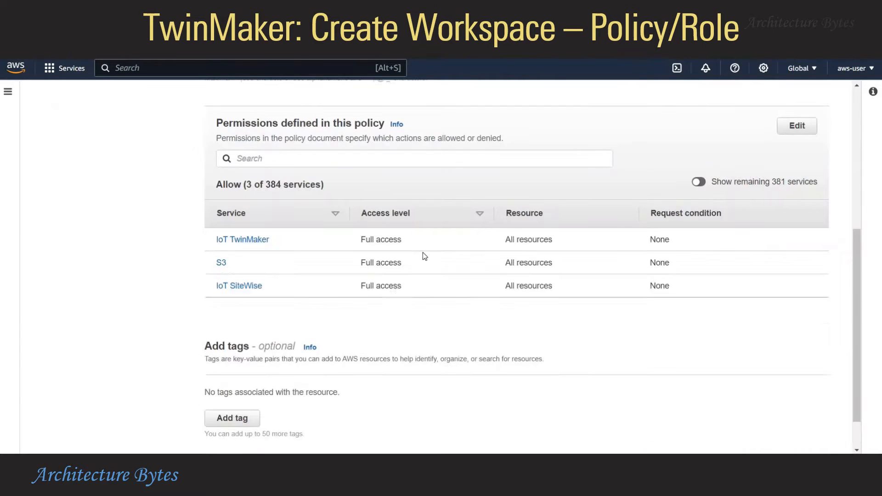
pyautogui.scroll(2, 509, 331)
pyautogui.scroll(-2, 509, 331)
pyautogui.scroll(3, 508, 330)
pyautogui.scroll(3, 509, 330)
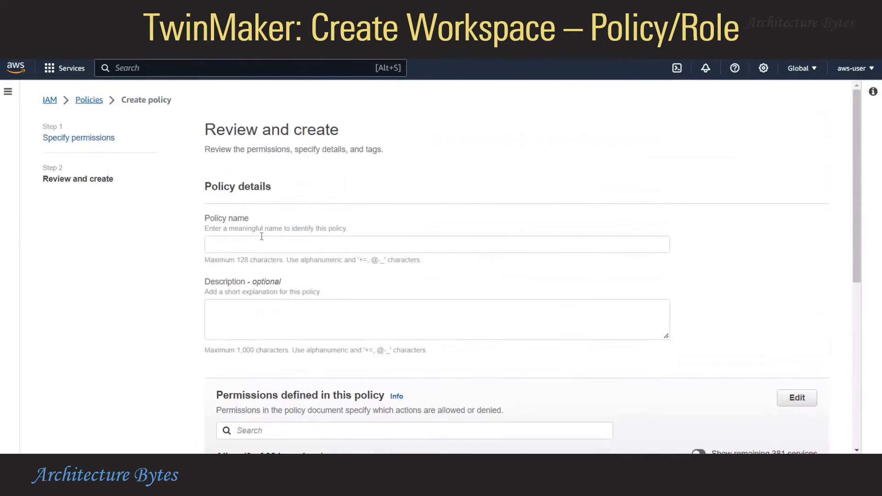
pyautogui.click(444, 250)
pyautogui.write('Fa')
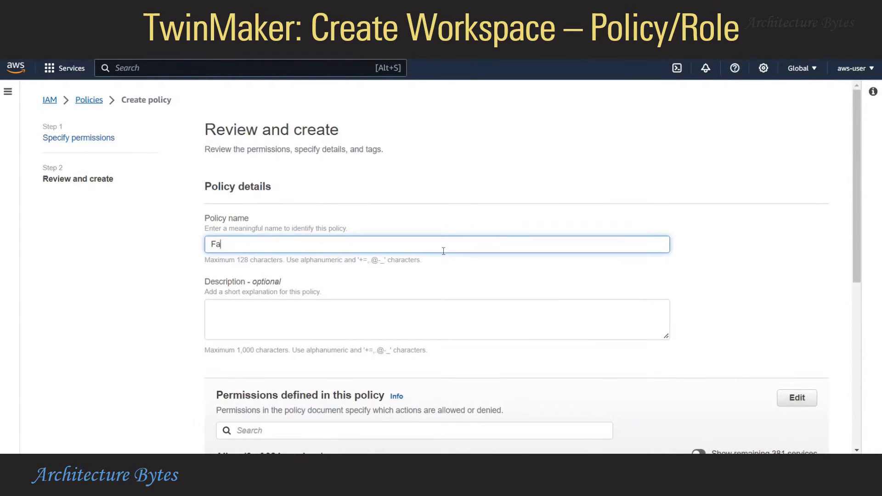
pyautogui.write('ctoryPolicy')
pyautogui.scroll(-6, 596, 271)
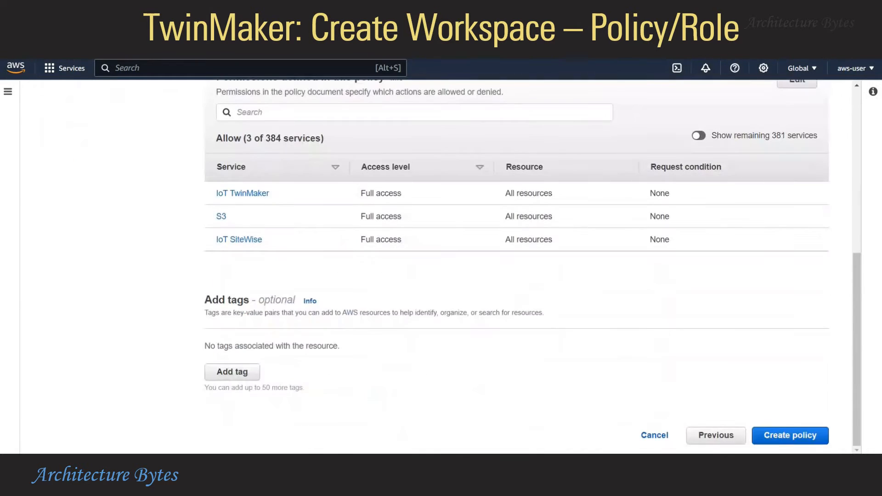
pyautogui.click(779, 441)
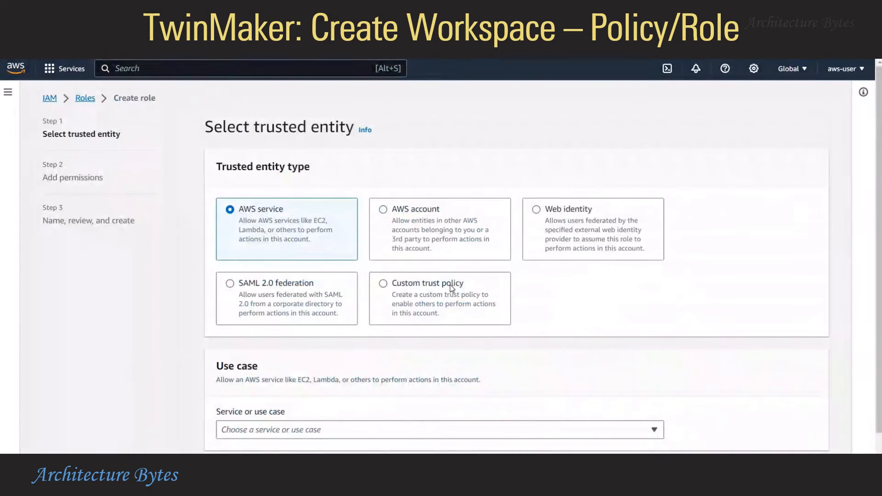
# Give the new role a custom trust policy using the prepared trust JSON
pyautogui.click(452, 288)
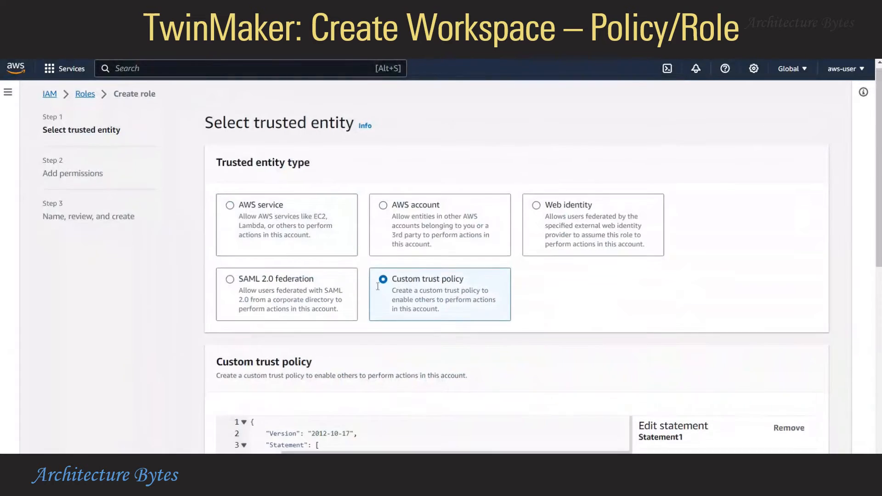
pyautogui.scroll(-5, 485, 339)
pyautogui.hotkey('ctrl', 'a')
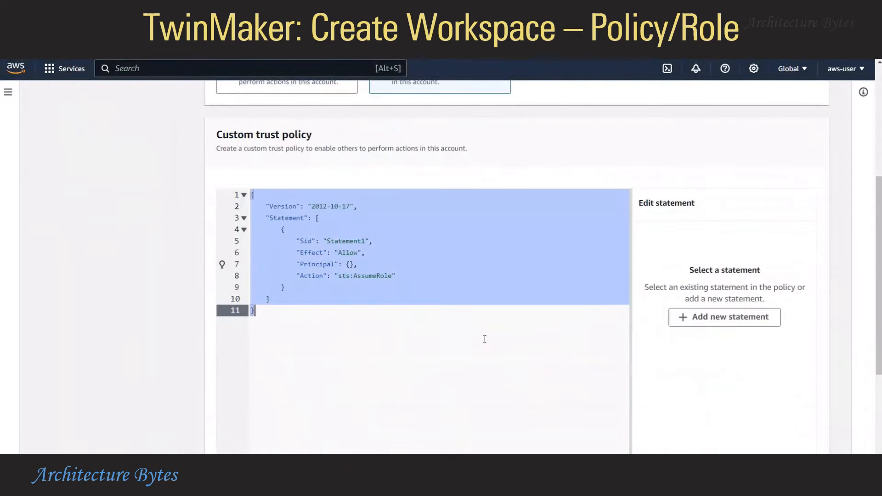
pyautogui.press('Delete')
pyautogui.write('{     "Version": "2012-10-17",     "Statement": [         {             "Effect": "Allow",             "Principal": {                 "AWS": "*",                 "Service": [                     "iottwinmaker.amazonaws.com",                     "grafana.amazonaws.com"                 ]             },             "Action": "sts:AssumeRole"         }     ] }')
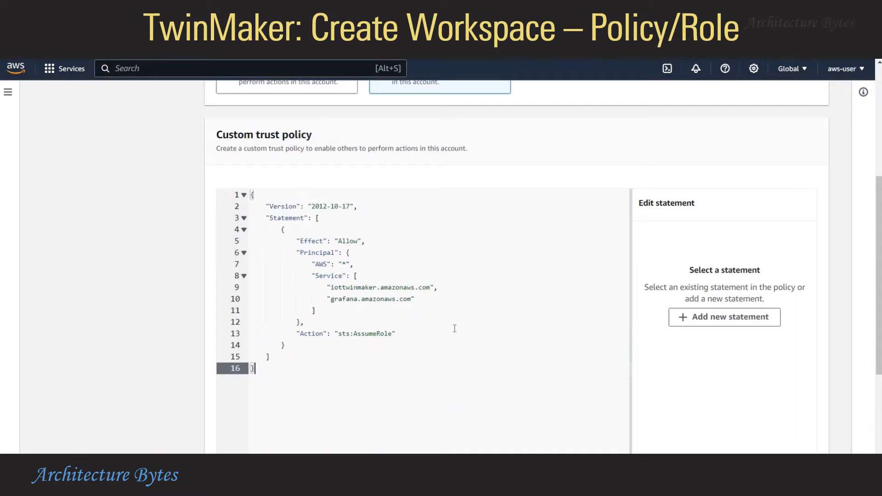
pyautogui.scroll(-4, 454, 328)
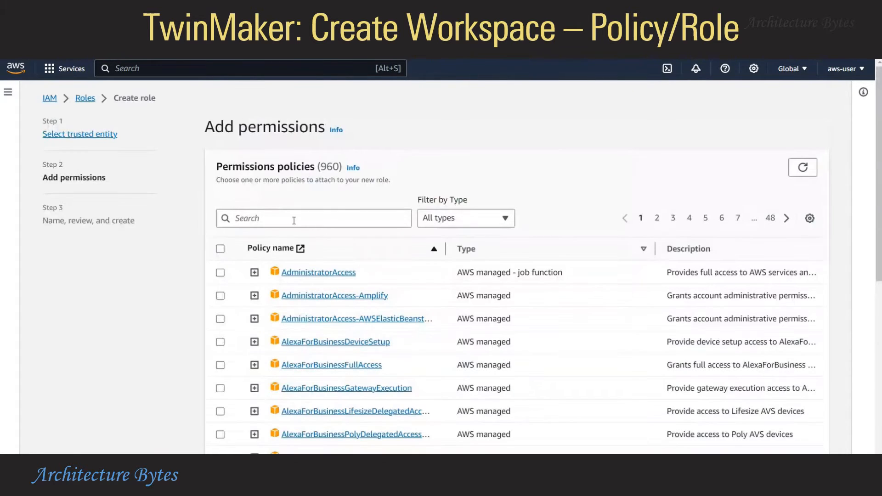
# Attach FactoryPolicy, name the role FactoryRole, and find it among the workspace execution roles
pyautogui.click(294, 218)
pyautogui.write('Factor')
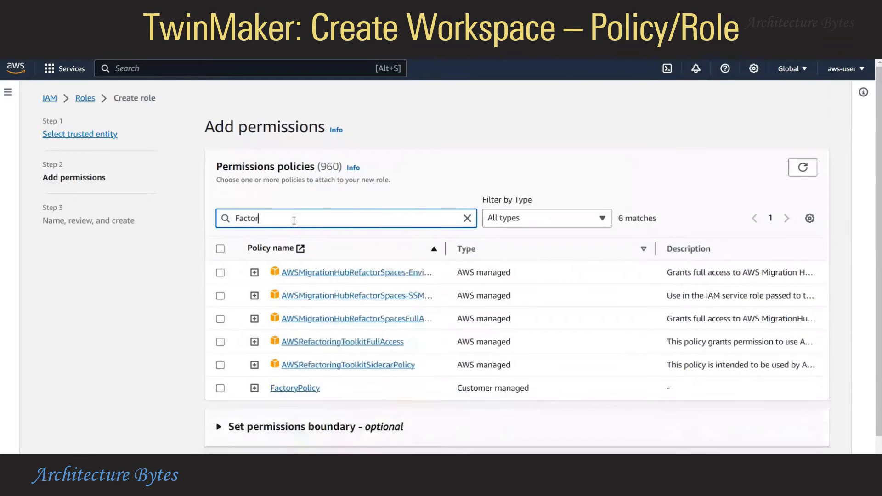
pyautogui.write('y')
pyautogui.click(221, 273)
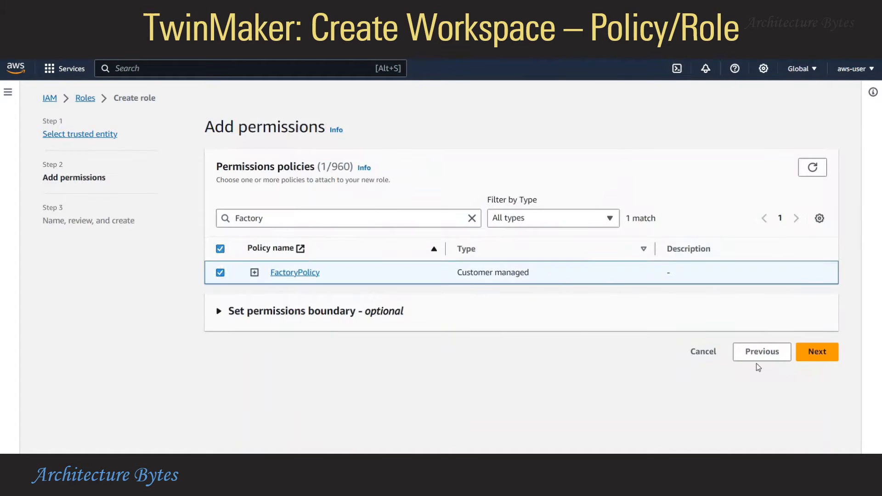
pyautogui.click(823, 358)
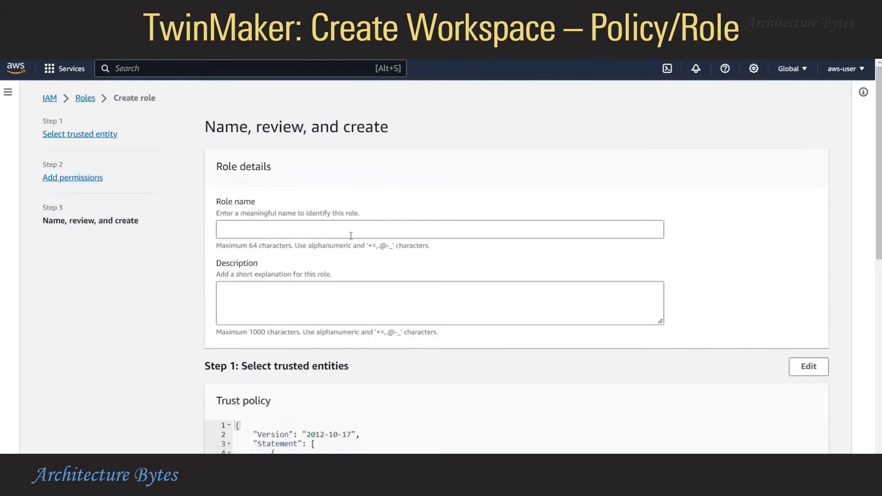
pyautogui.click(350, 235)
pyautogui.write('FactoryRo')
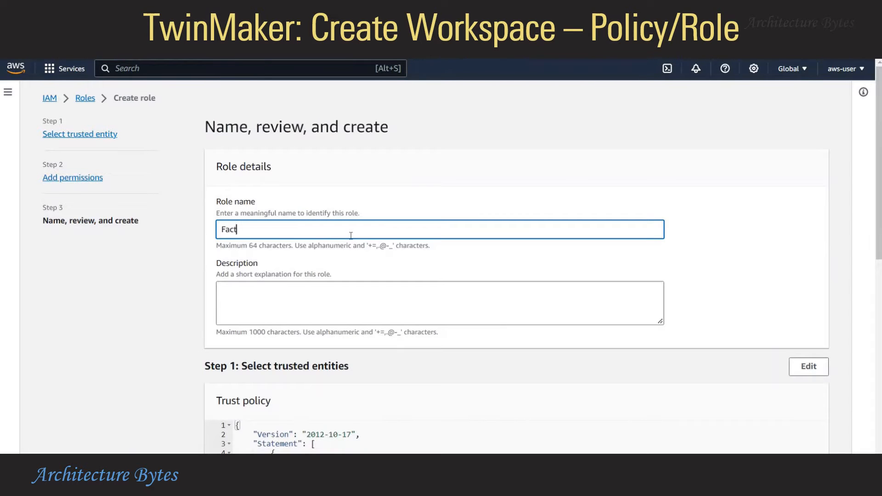
pyautogui.write('le')
pyautogui.scroll(-10, 690, 291)
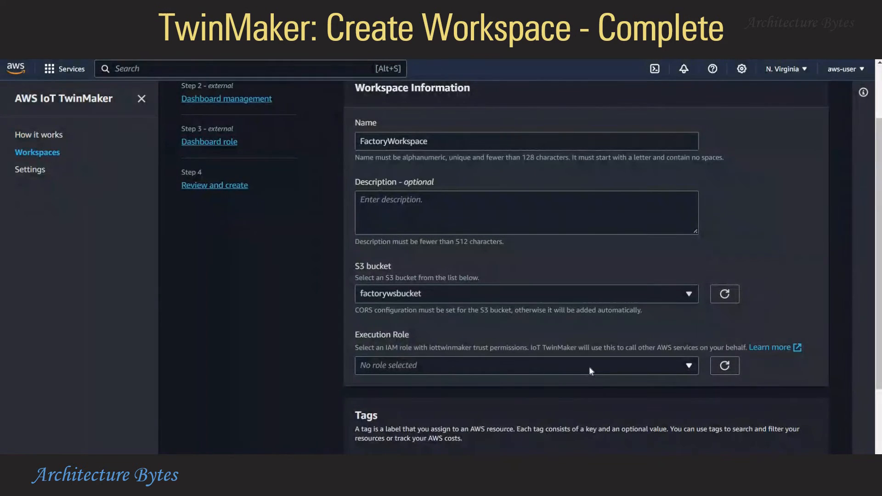
pyautogui.click(590, 369)
pyautogui.press('f')
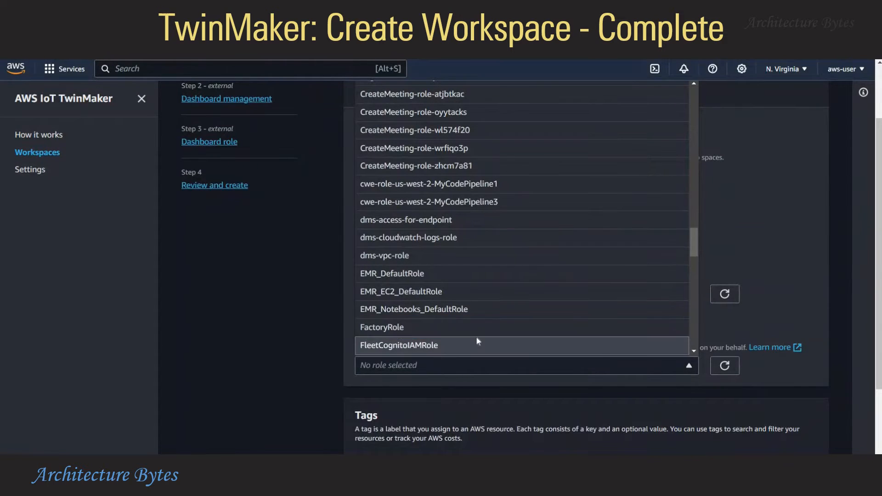
# Use FactoryRole as both the execution role and the Grafana authentication provider
pyautogui.click(501, 327)
pyautogui.scroll(-3, 285, 393)
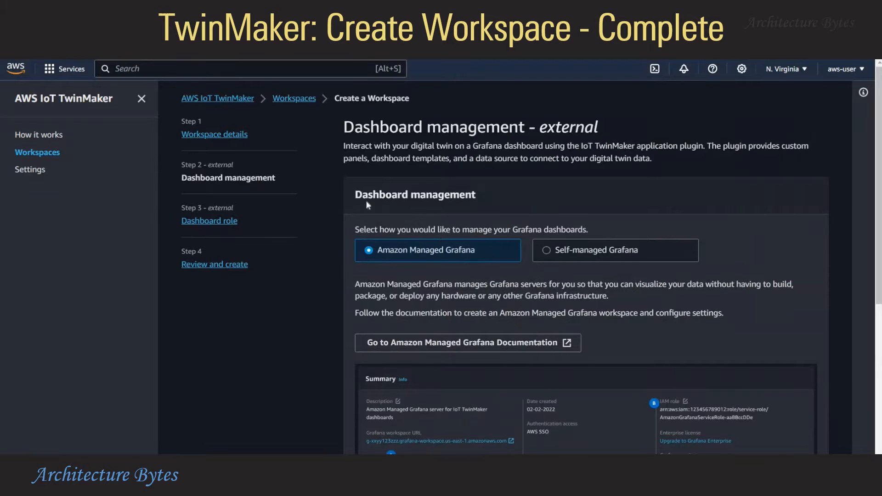
pyautogui.scroll(-4, 844, 325)
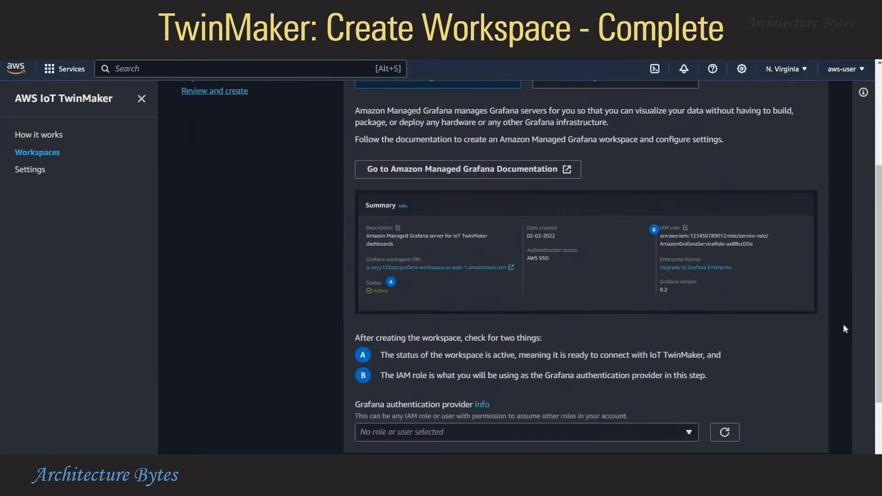
pyautogui.scroll(-2, 842, 324)
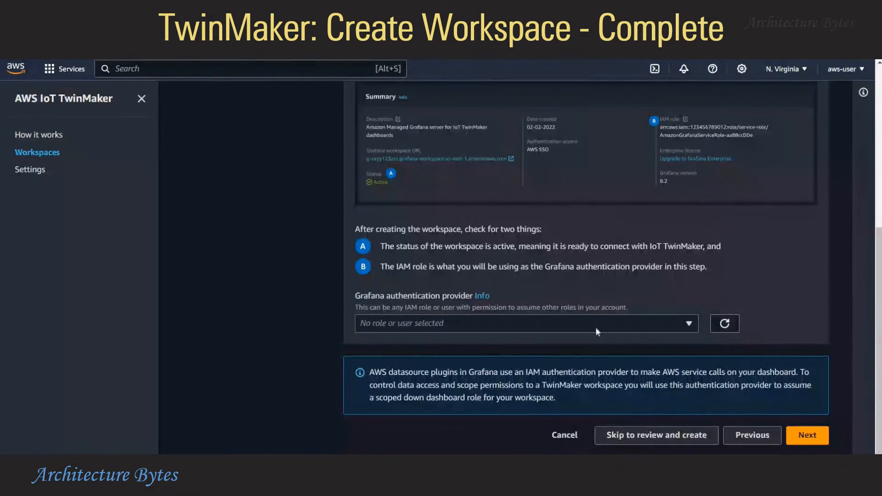
pyautogui.click(596, 328)
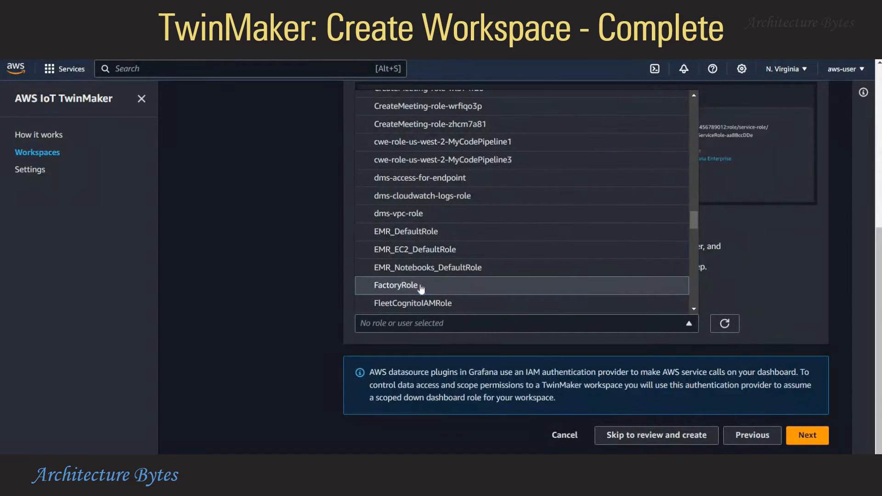
pyautogui.click(419, 287)
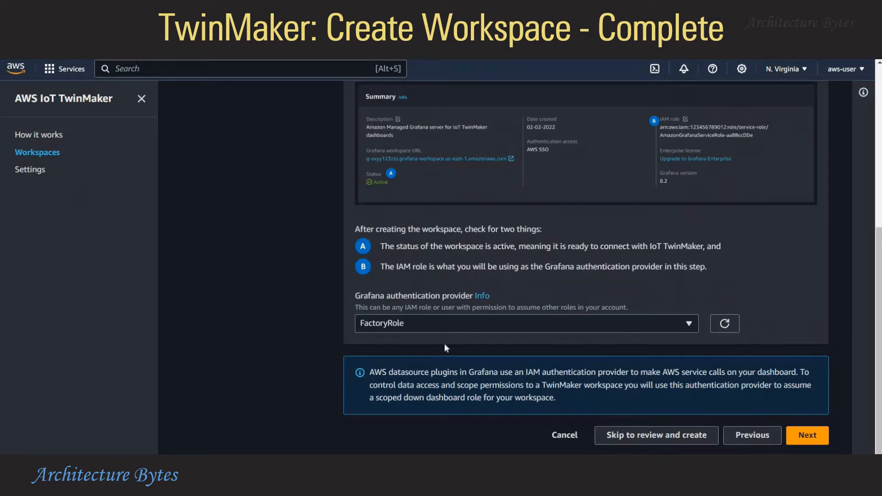
pyautogui.click(803, 440)
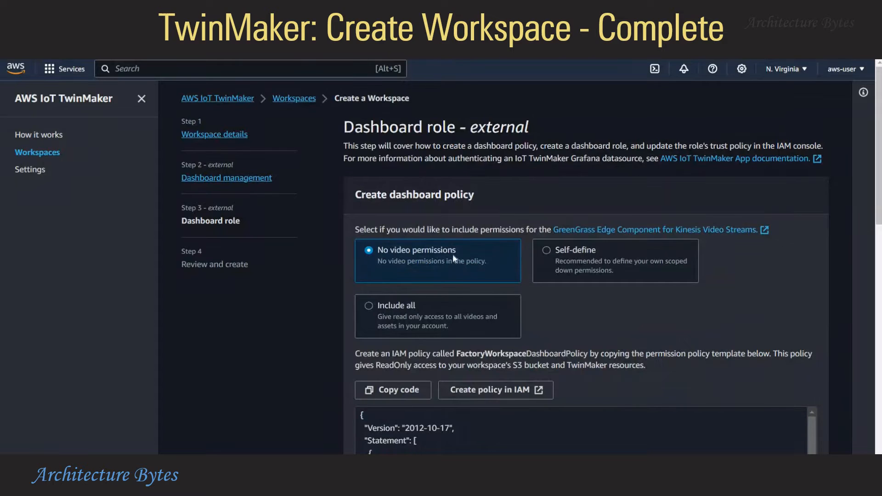
# Select FactoryRole as the dashboard role and proceed to the review page
pyautogui.scroll(-9, 793, 302)
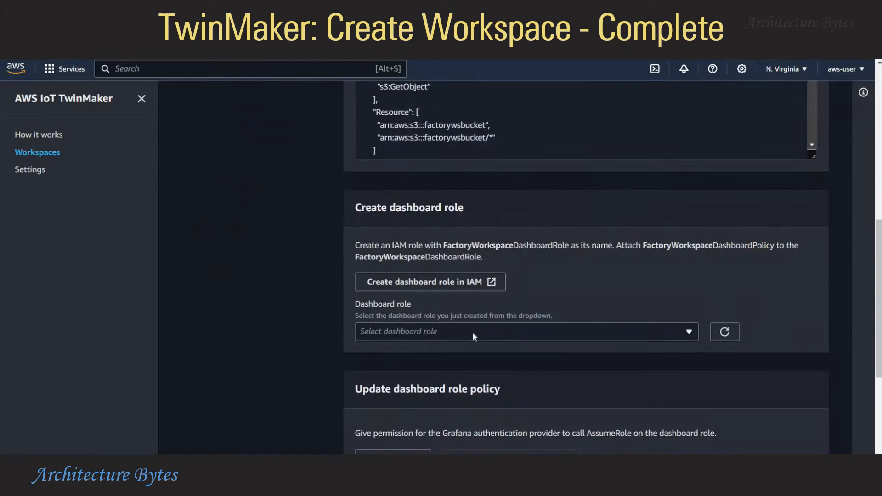
pyautogui.click(472, 333)
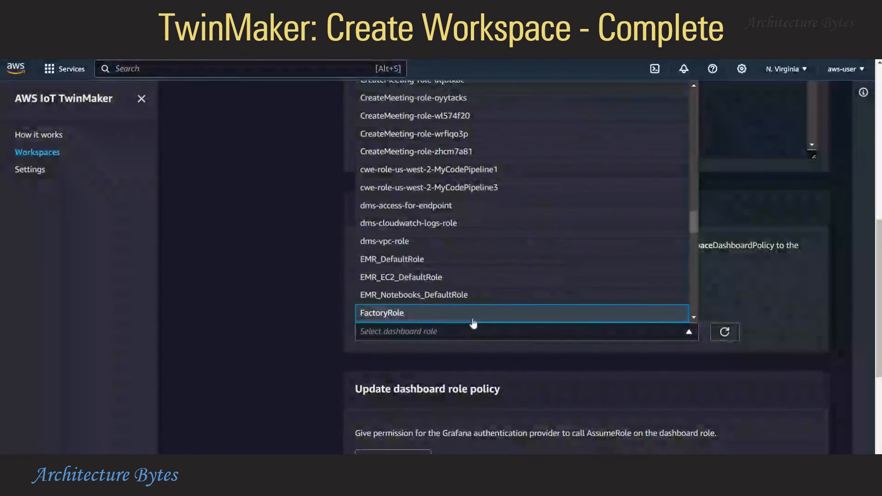
pyautogui.click(473, 314)
pyautogui.scroll(-5, 800, 373)
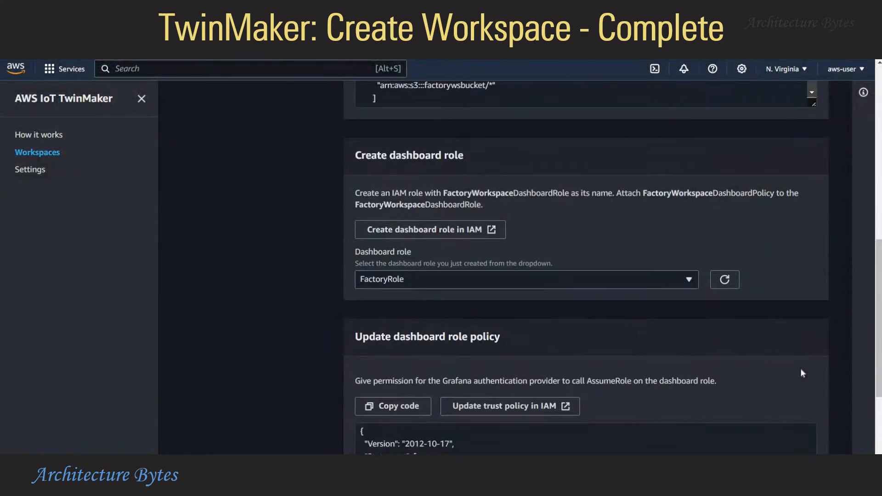
pyautogui.click(816, 438)
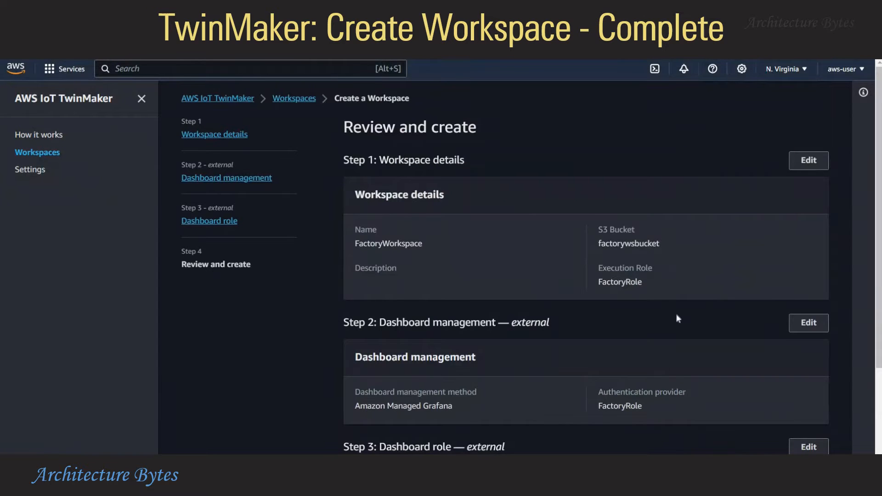
# Create FactoryWorkspace from the review page and dismiss the Knowledge Graph announcement
pyautogui.scroll(-3, 676, 313)
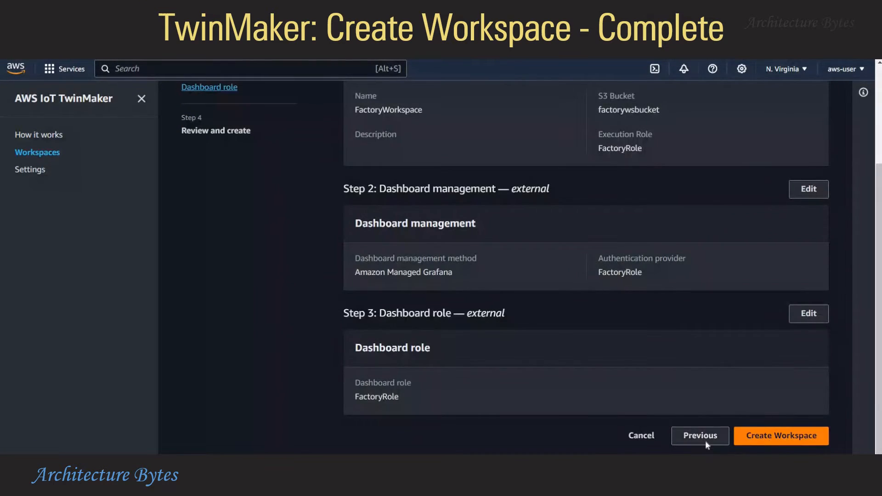
pyautogui.click(781, 435)
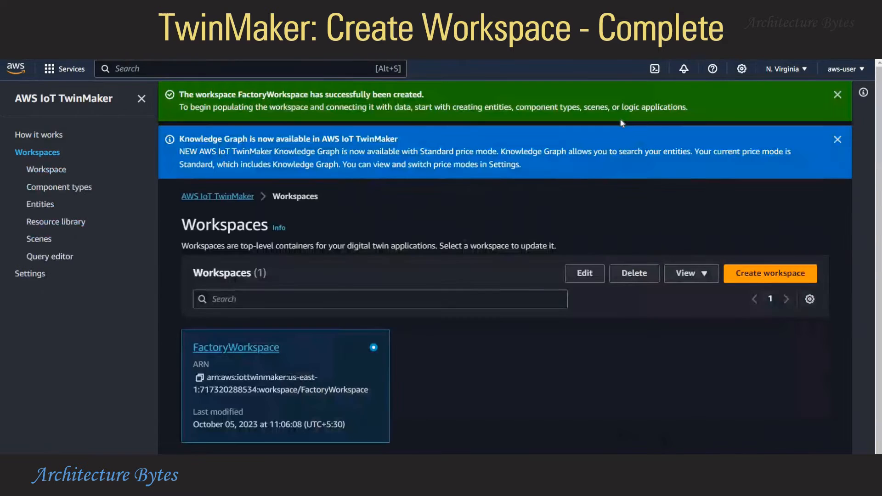
pyautogui.click(838, 140)
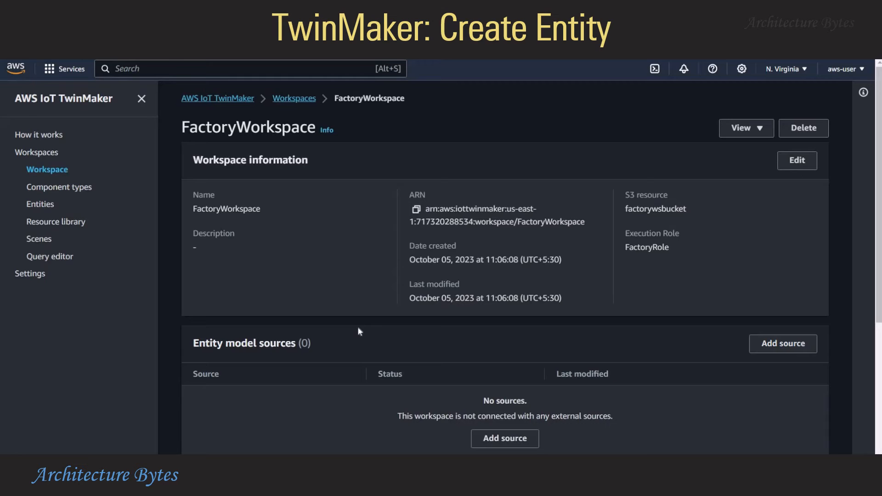
# From the workspace's Entities list, create an entity named Motor1
pyautogui.scroll(-3, 360, 331)
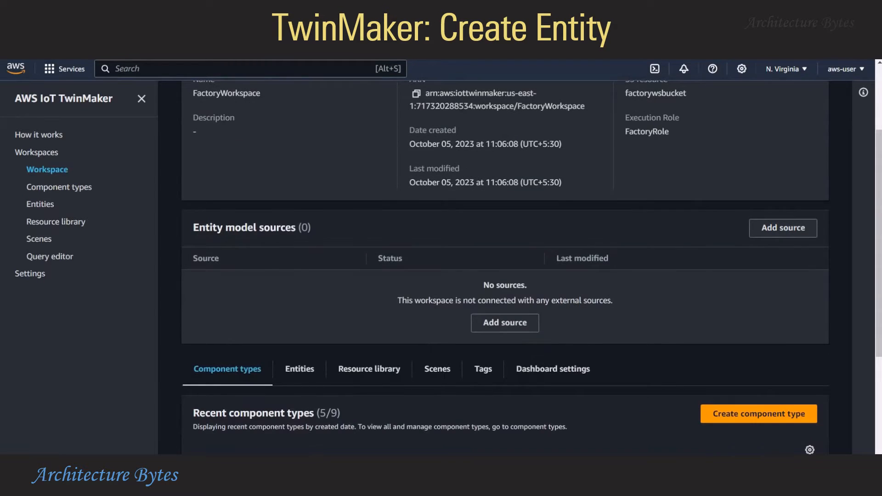
pyautogui.scroll(3, 569, 217)
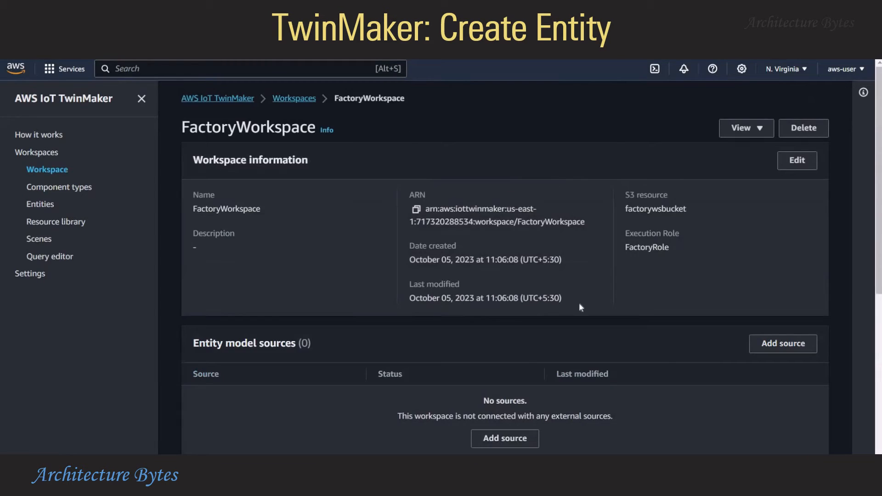
pyautogui.click(40, 204)
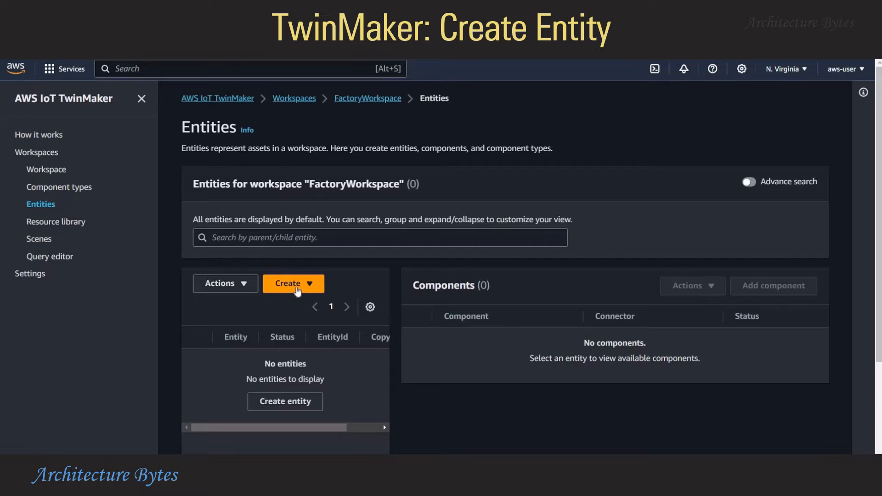
pyautogui.click(294, 283)
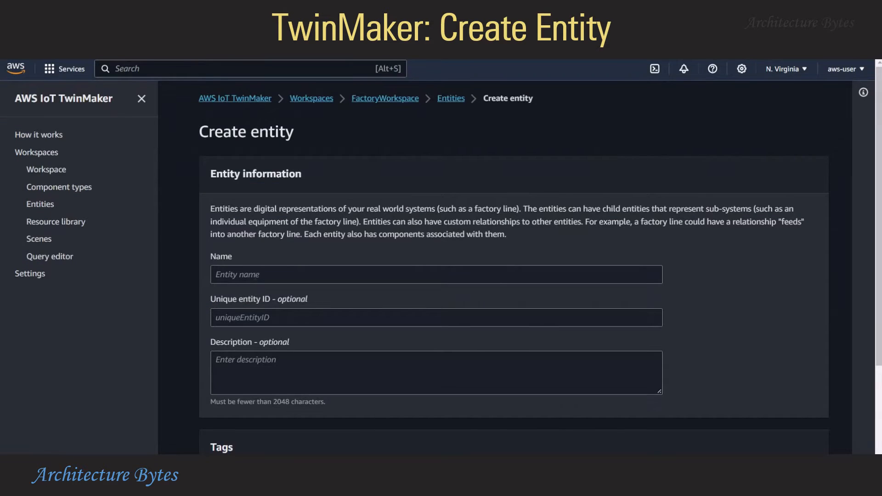
pyautogui.click(437, 274)
pyautogui.write('M')
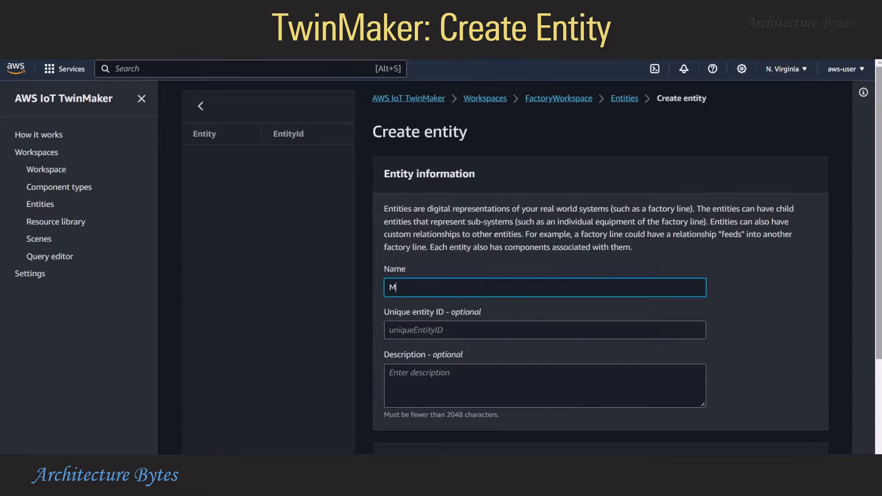
pyautogui.write('otor1')
pyautogui.click(750, 366)
pyautogui.scroll(-2, 751, 366)
pyautogui.scroll(-2, 752, 367)
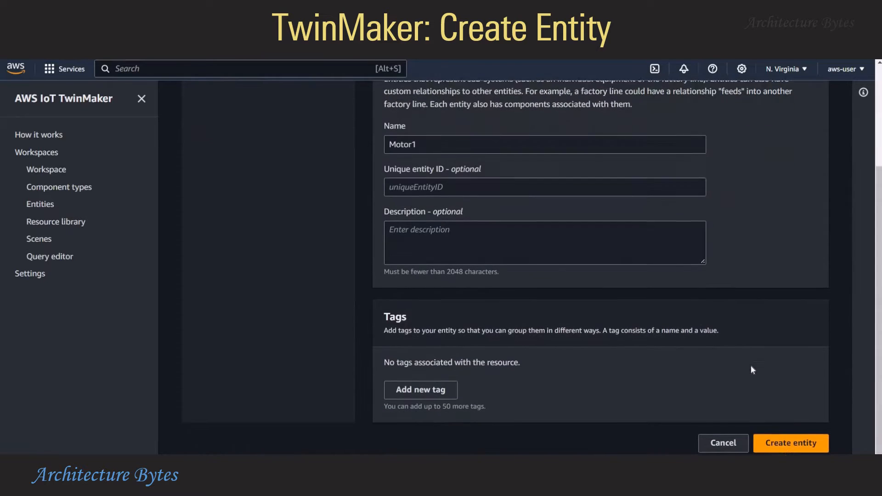
pyautogui.click(782, 435)
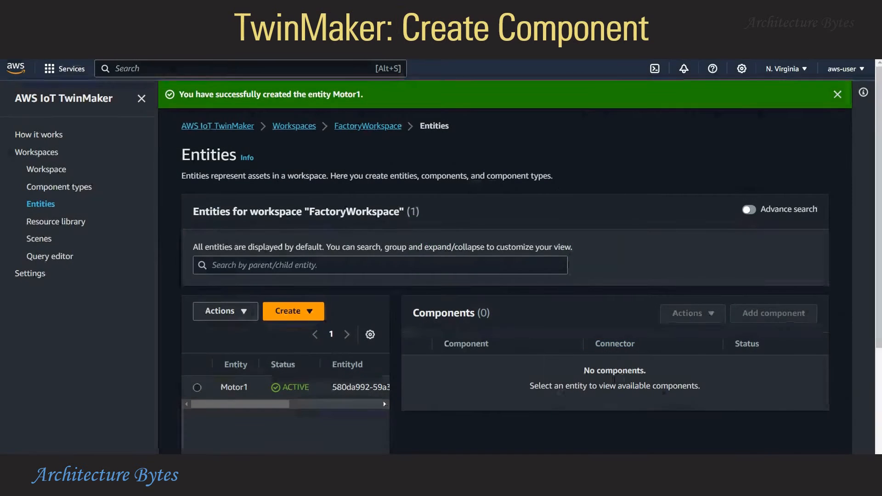
# Add a component to Motor1 named MotorMetrics of type com.amazon.iotsitewise.connector
pyautogui.click(383, 397)
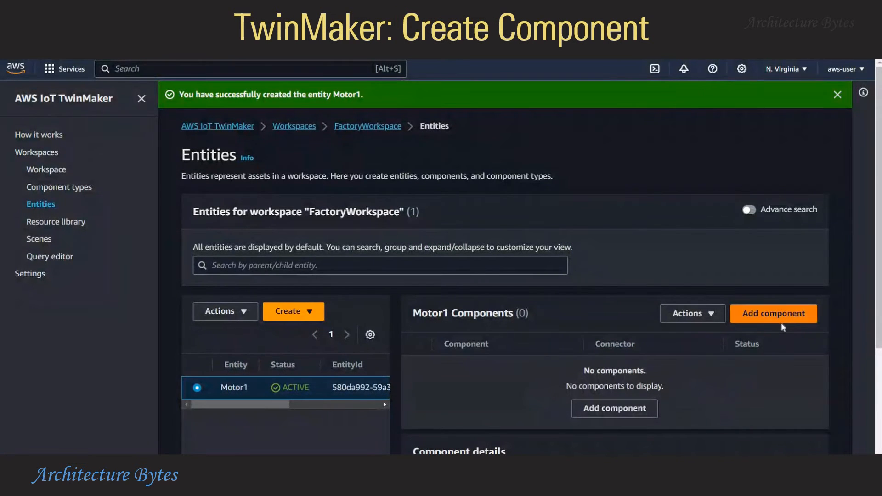
pyautogui.click(774, 313)
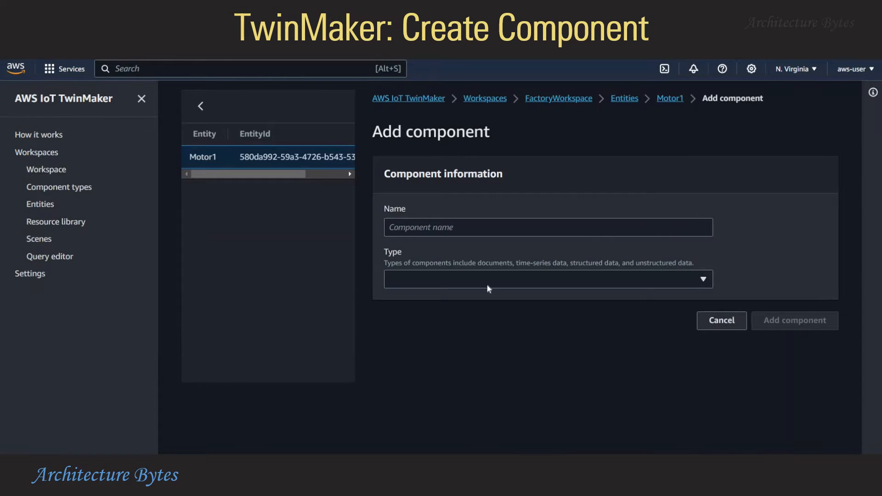
pyautogui.click(553, 232)
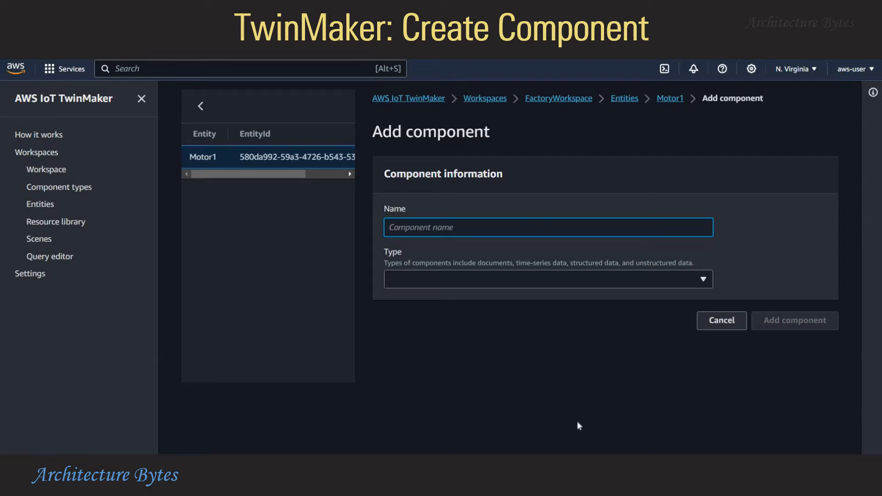
pyautogui.write('MotorMetrics')
pyautogui.click(455, 278)
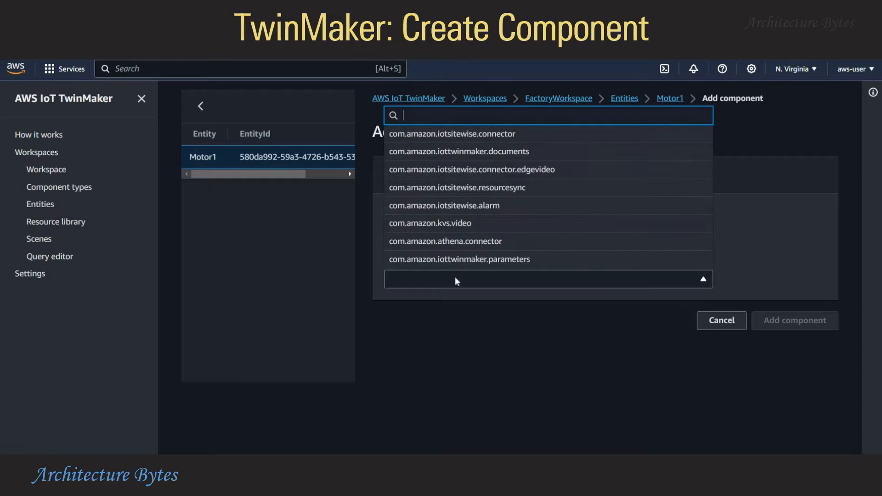
pyautogui.click(500, 134)
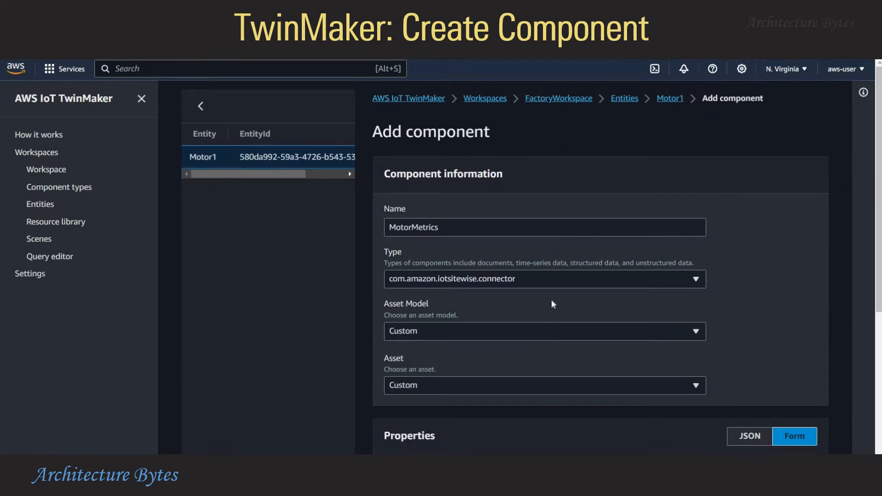
# Link it to asset model MotorModel and asset Motor1, then create the component
pyautogui.click(490, 336)
pyautogui.click(440, 367)
pyautogui.scroll(-3, 455, 263)
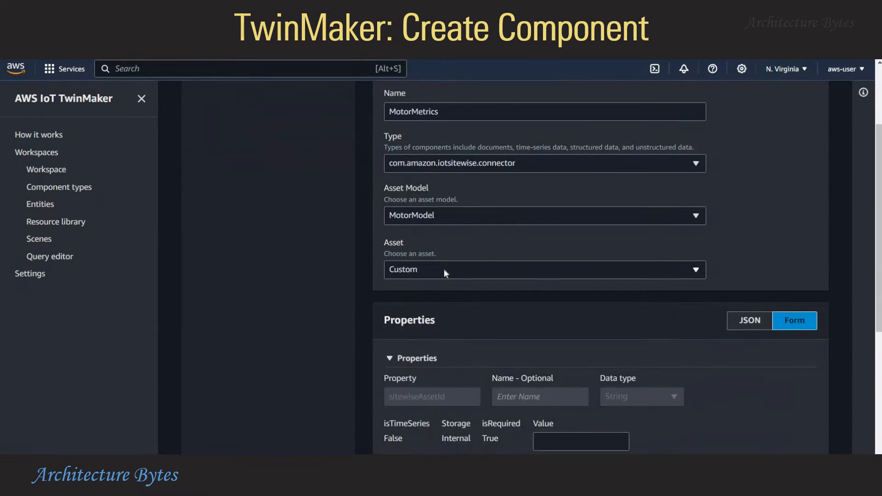
pyautogui.click(444, 269)
pyautogui.click(479, 304)
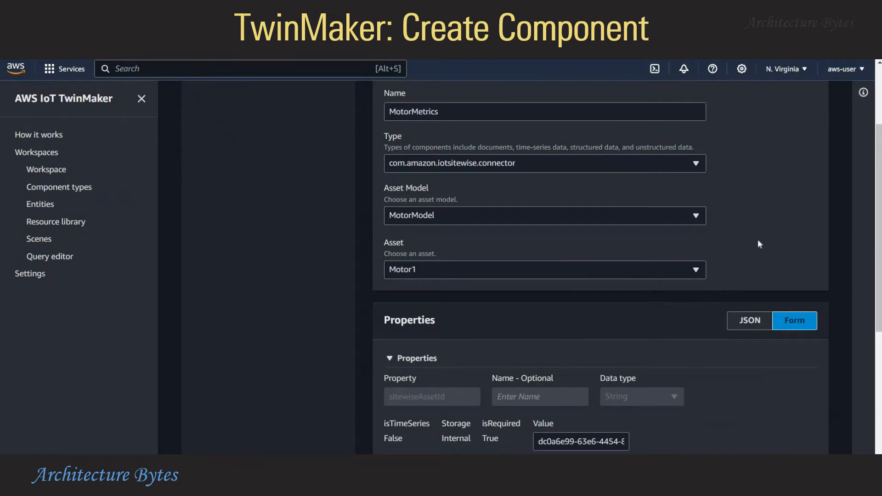
pyautogui.scroll(-1, 173, 252)
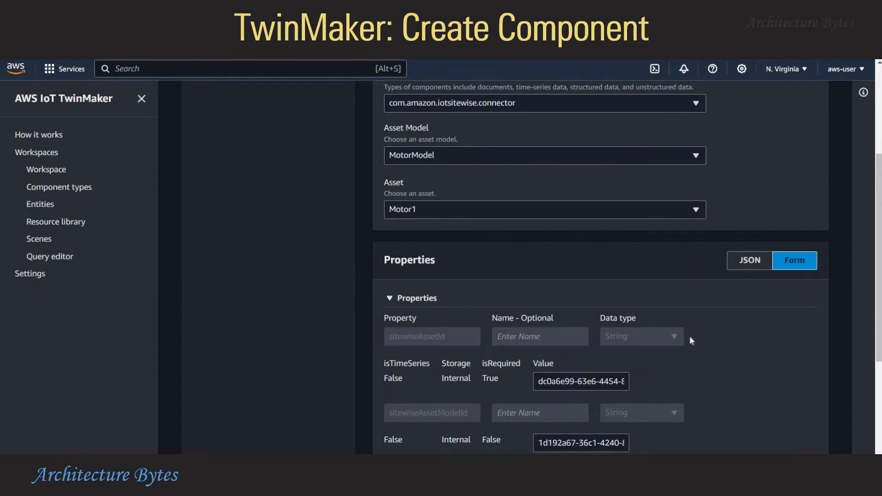
pyautogui.scroll(-2, 692, 340)
pyautogui.scroll(-2, 691, 339)
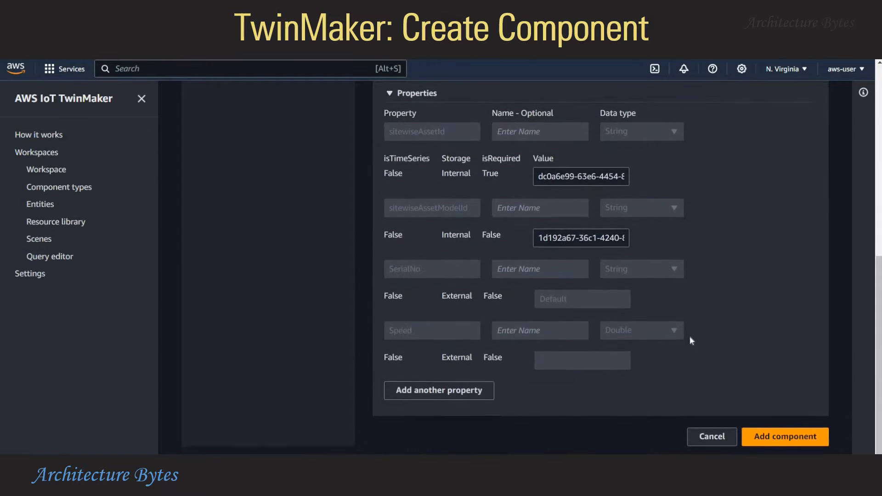
pyautogui.click(758, 437)
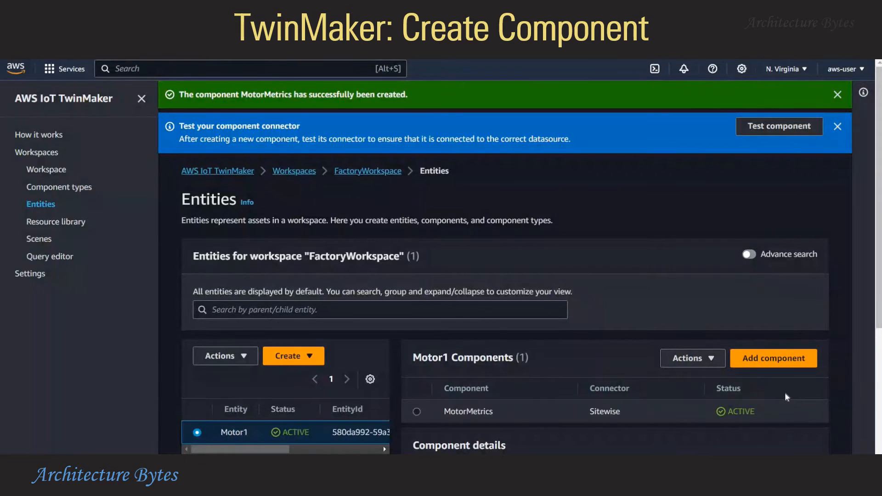
# Scroll the MotorMetrics component page to view its SerialNo and Speed properties
pyautogui.scroll(-1, 785, 397)
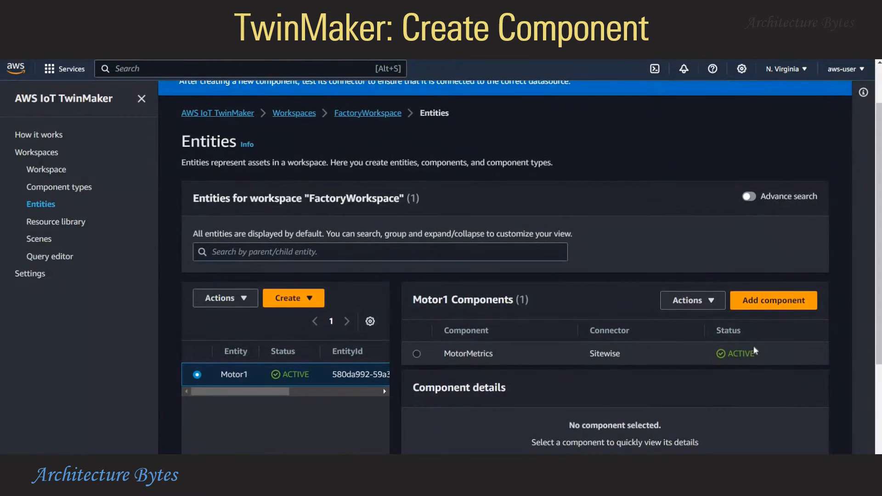
pyautogui.scroll(1, 506, 267)
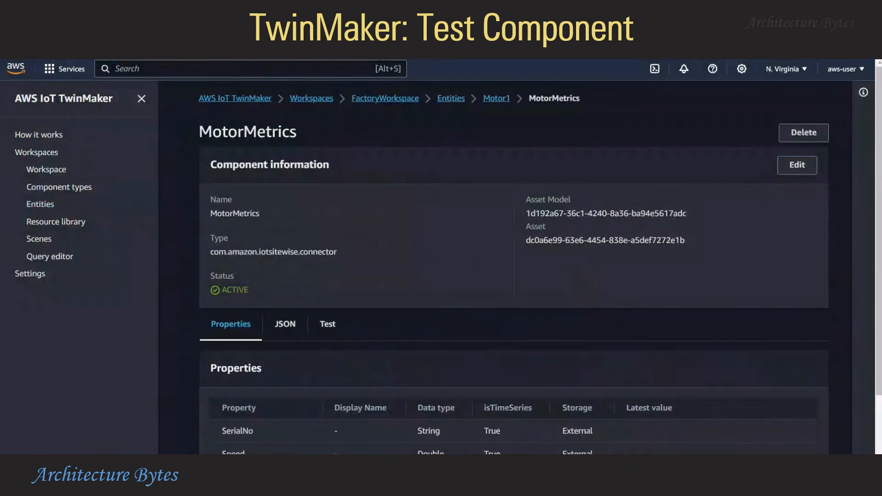
# Set up a connector test on the Speed property with a Last 6 hours time range
pyautogui.click(328, 326)
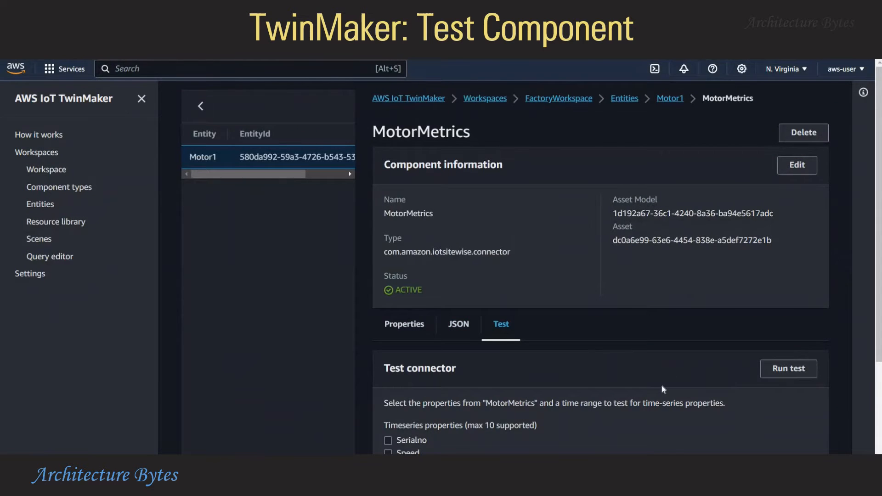
pyautogui.scroll(-1, 661, 389)
pyautogui.click(389, 396)
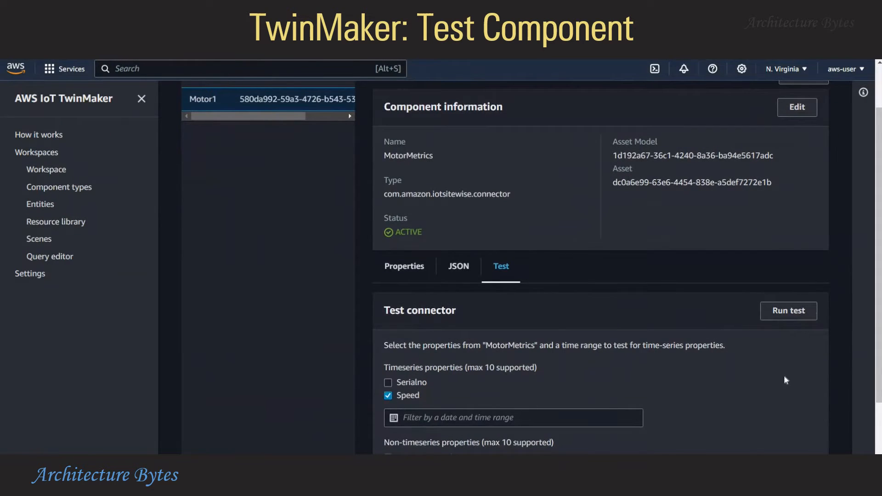
pyautogui.scroll(-1, 774, 288)
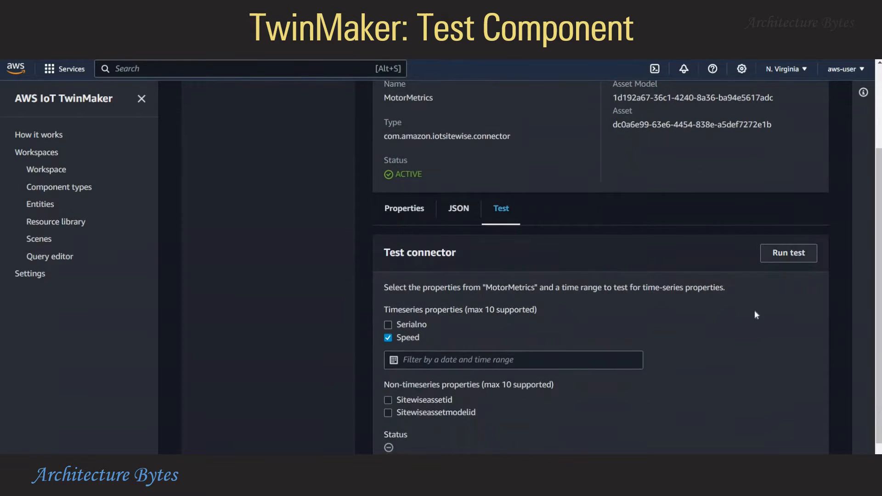
pyautogui.scroll(1, 575, 388)
pyautogui.scroll(-1, 575, 388)
pyautogui.click(563, 363)
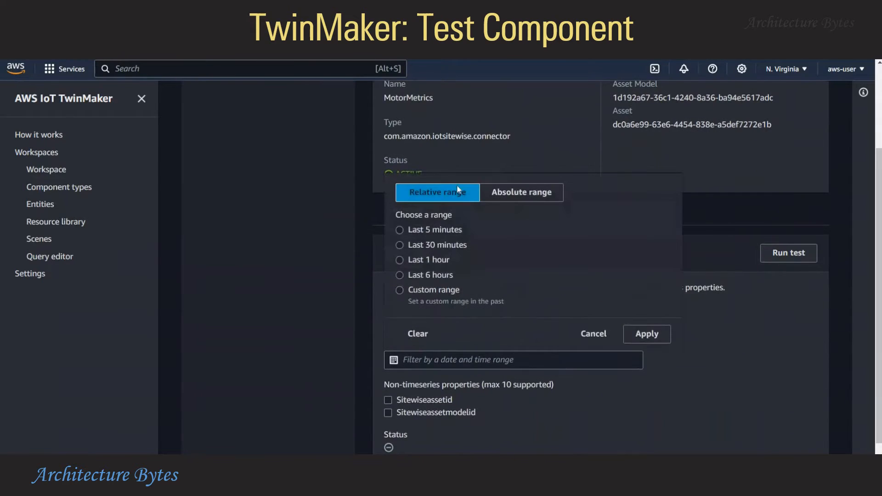
pyautogui.click(438, 277)
pyautogui.click(788, 253)
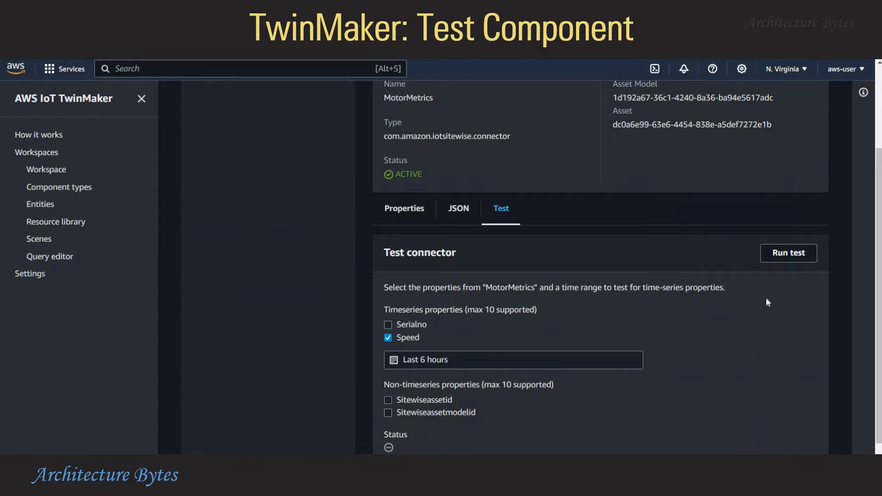
pyautogui.scroll(-2, 772, 320)
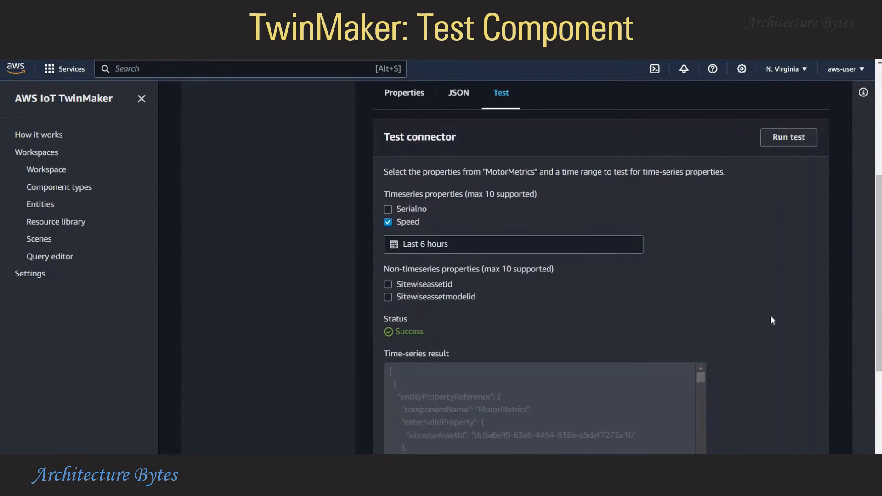
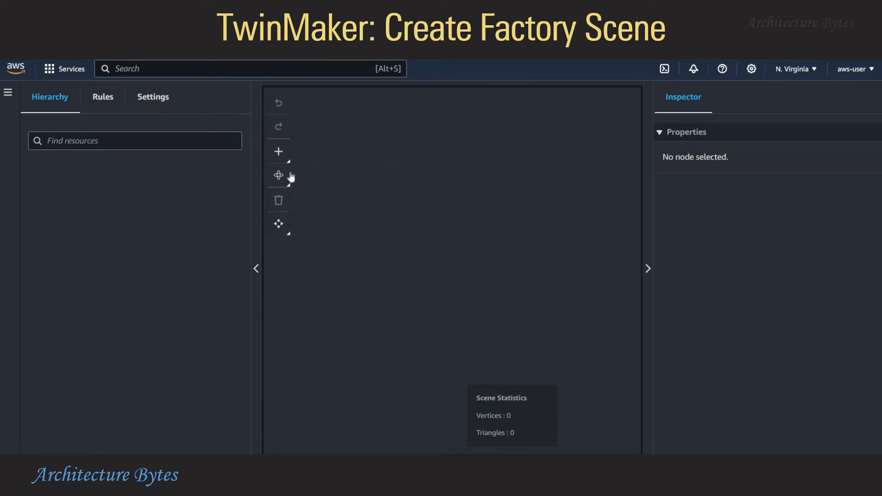
# Add the uploaded motor.glb 3D model to the scene at the origin
pyautogui.click(284, 157)
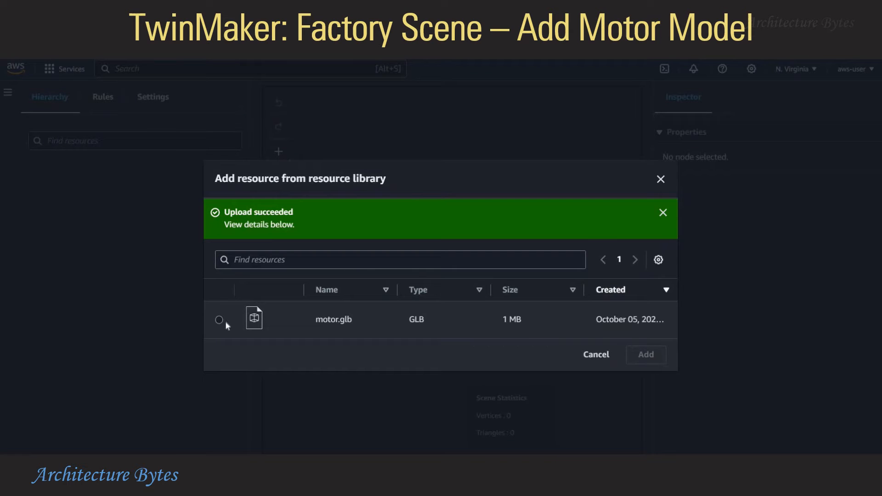
pyautogui.click(251, 332)
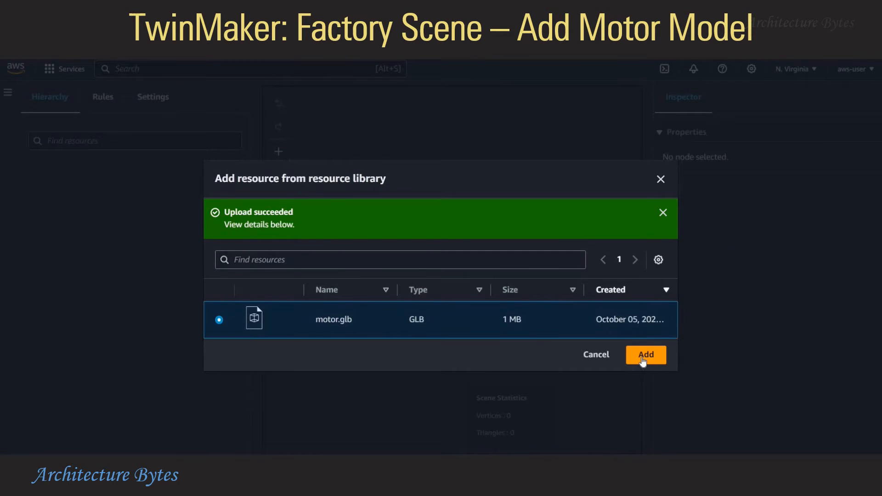
pyautogui.click(646, 355)
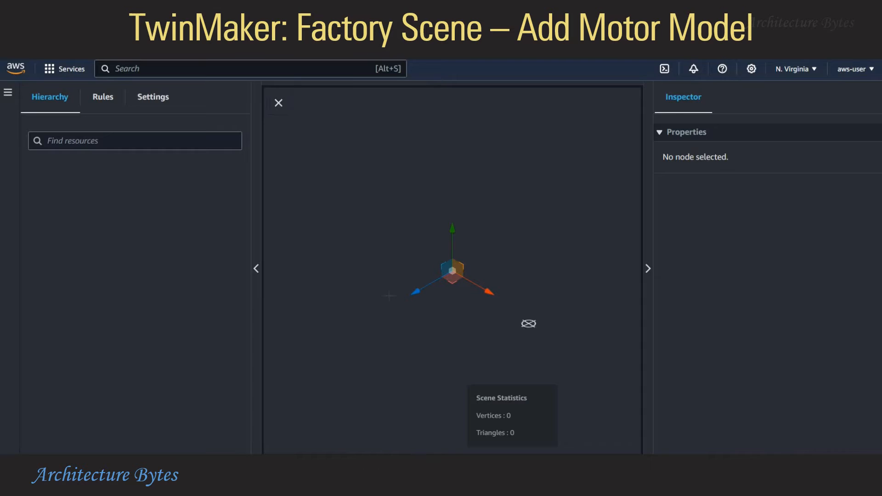
pyautogui.click(439, 269)
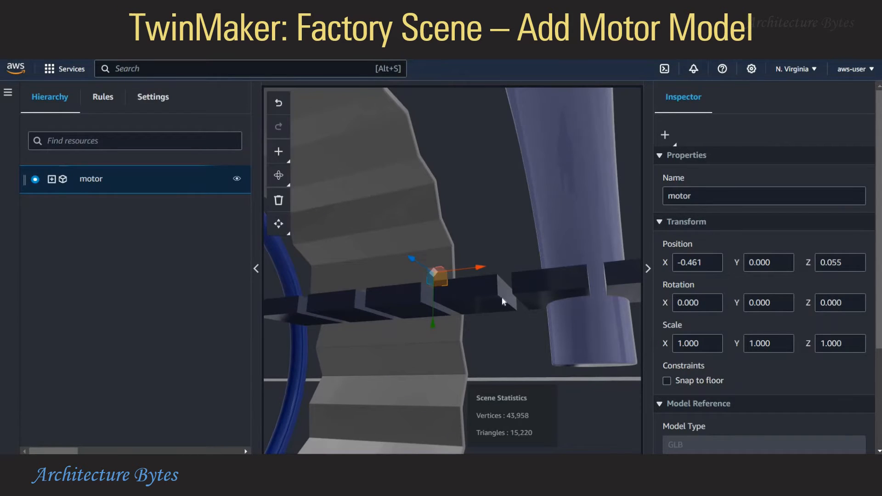
# Scale the motor model to 0.02 on X, Y and Z
pyautogui.click(706, 341)
pyautogui.write('0.')
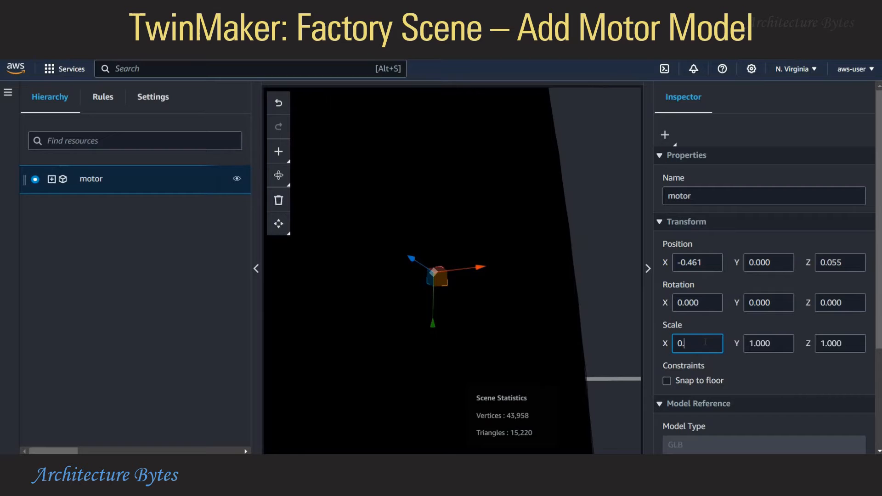
pyautogui.write('02')
pyautogui.press('Tab')
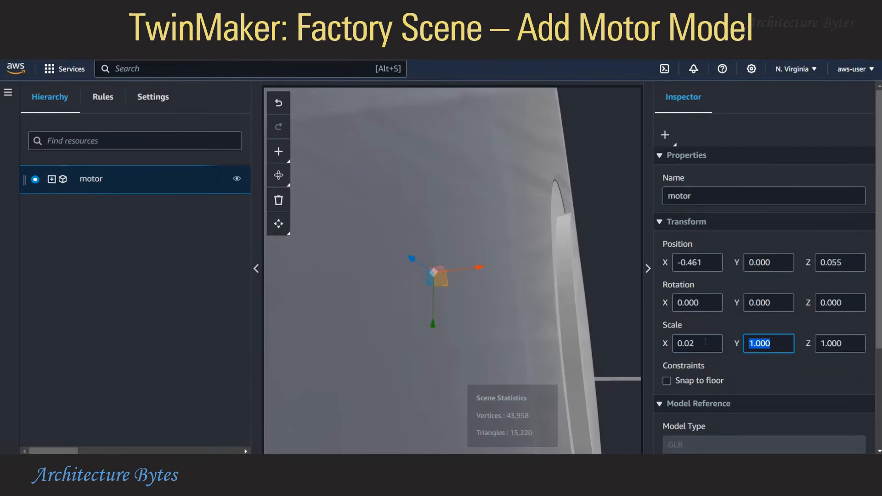
pyautogui.write('0.02')
pyautogui.press('Tab')
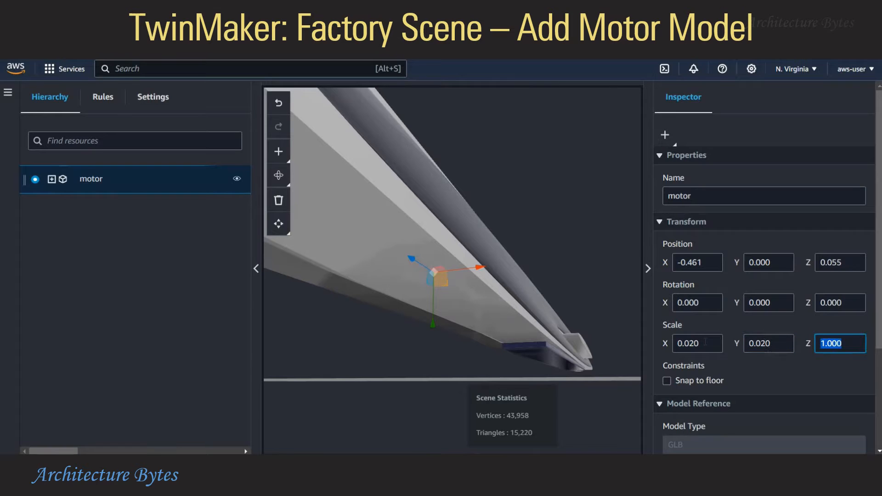
pyautogui.write('0.02')
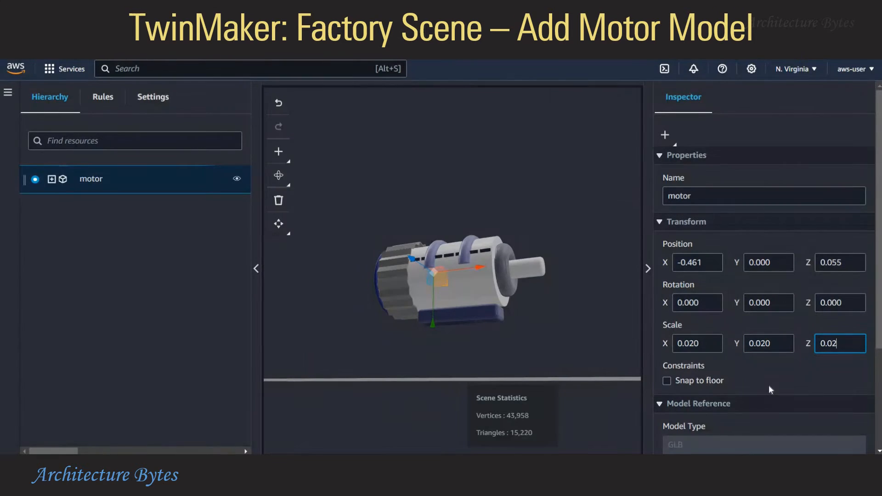
pyautogui.click(578, 313)
pyautogui.click(514, 277)
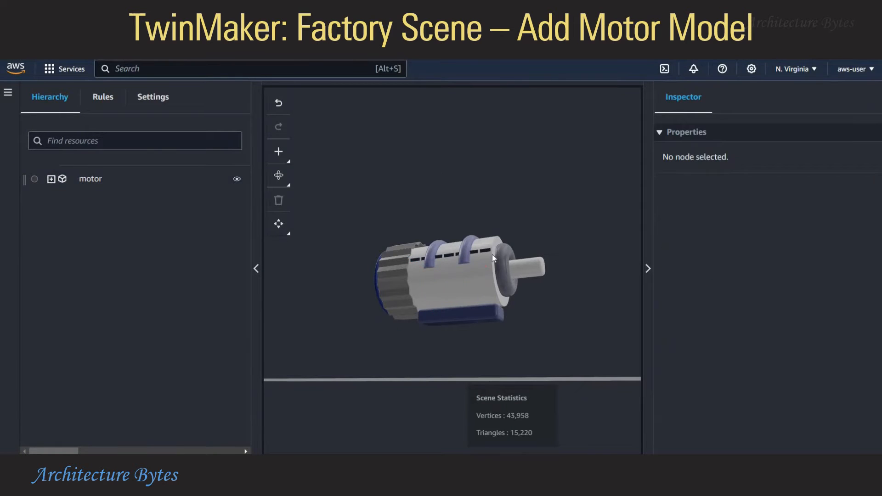
# Expand the motor node to browse parts like Box and Zigzag_Circular_Object, then review motor's Inspector properties
pyautogui.moveTo(546, 301); pyautogui.dragTo(361, 245)
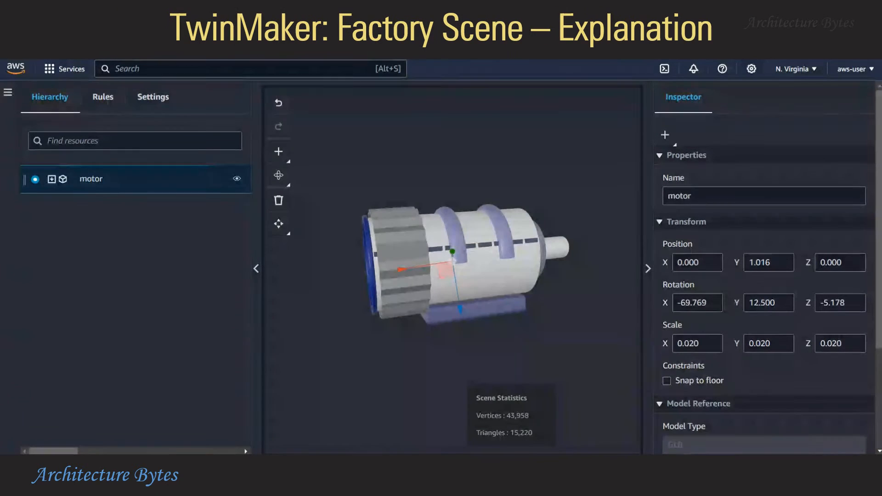
pyautogui.click(469, 244)
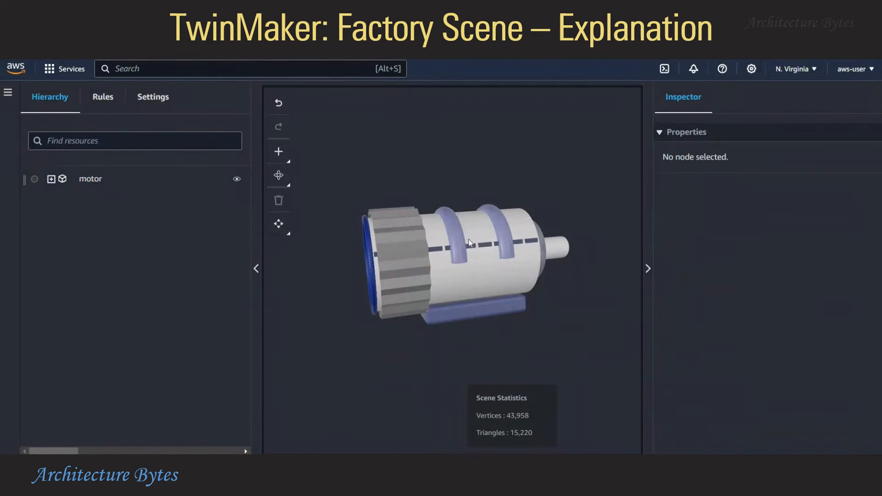
pyautogui.click(51, 179)
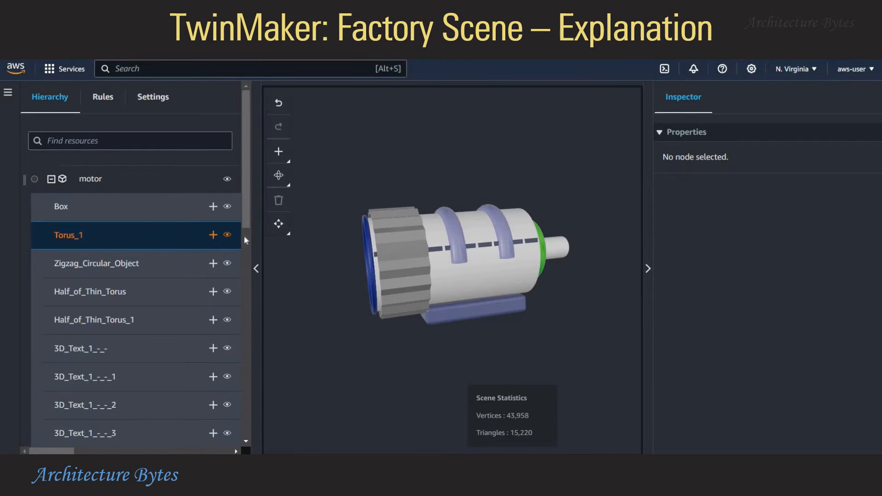
pyautogui.scroll(-6, 240, 321)
pyautogui.scroll(-6, 238, 423)
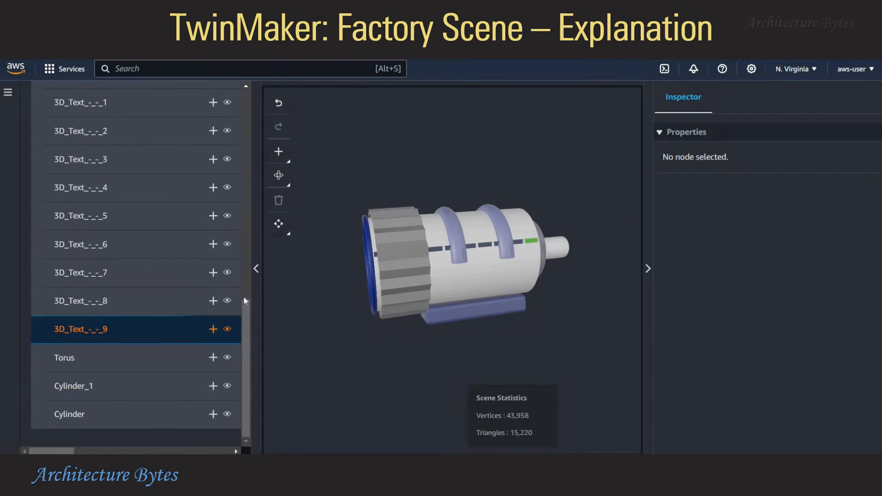
pyautogui.scroll(10, 238, 124)
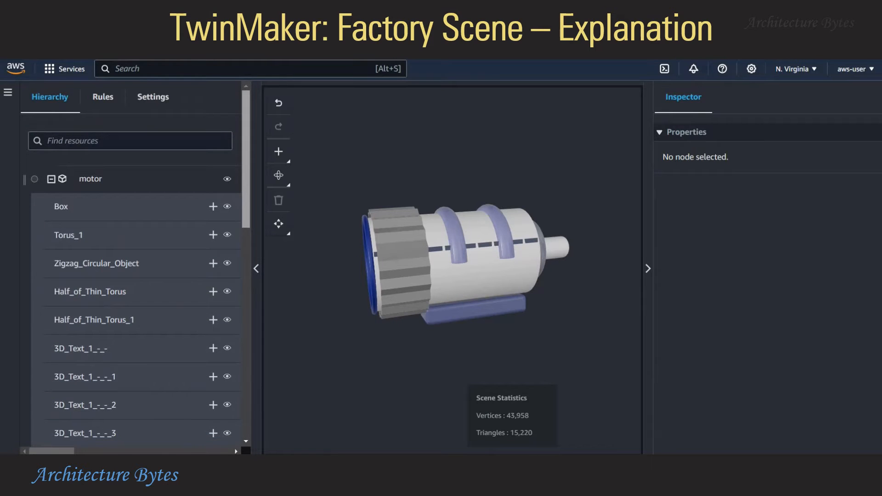
pyautogui.click(433, 255)
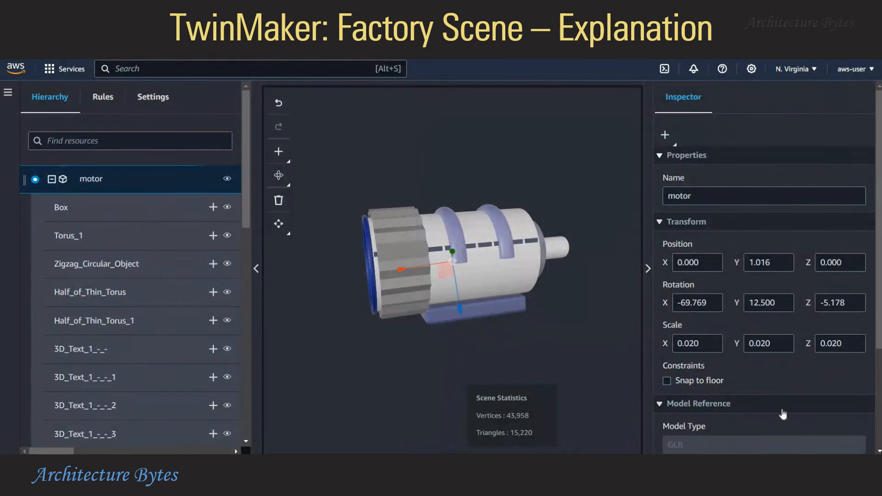
pyautogui.scroll(-3, 783, 414)
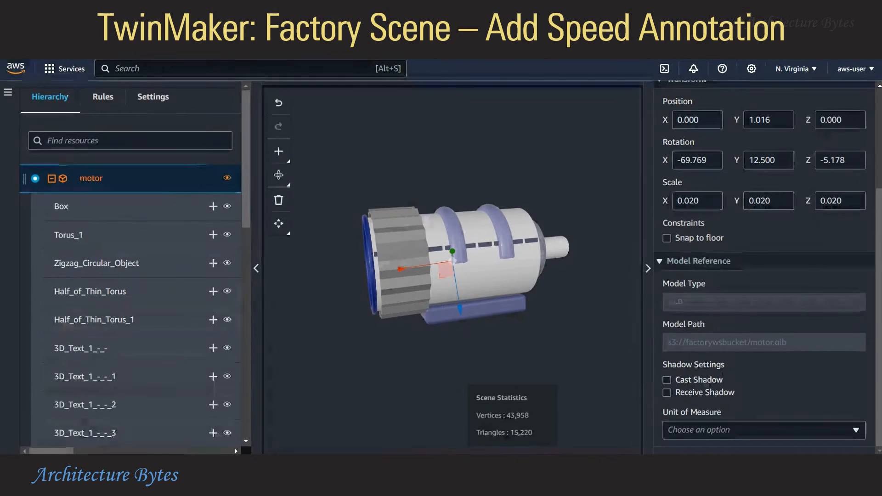
# Add an annotation to the scene, placed above the motor
pyautogui.click(52, 178)
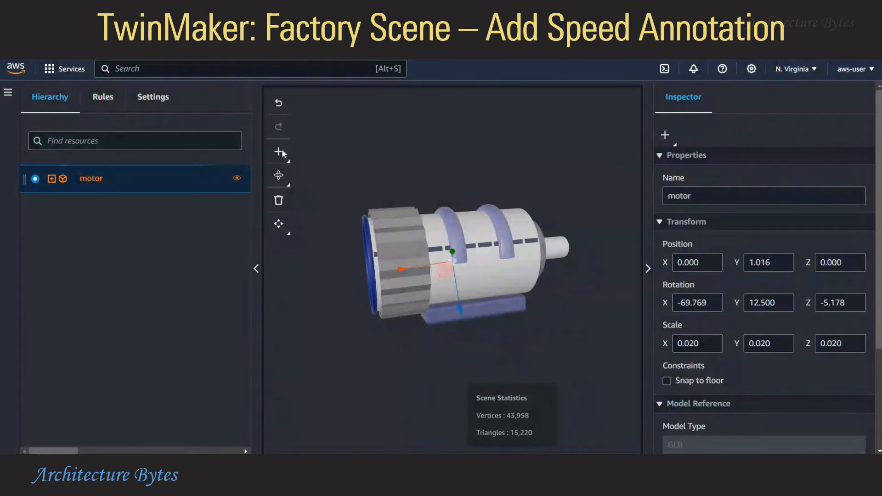
pyautogui.click(280, 152)
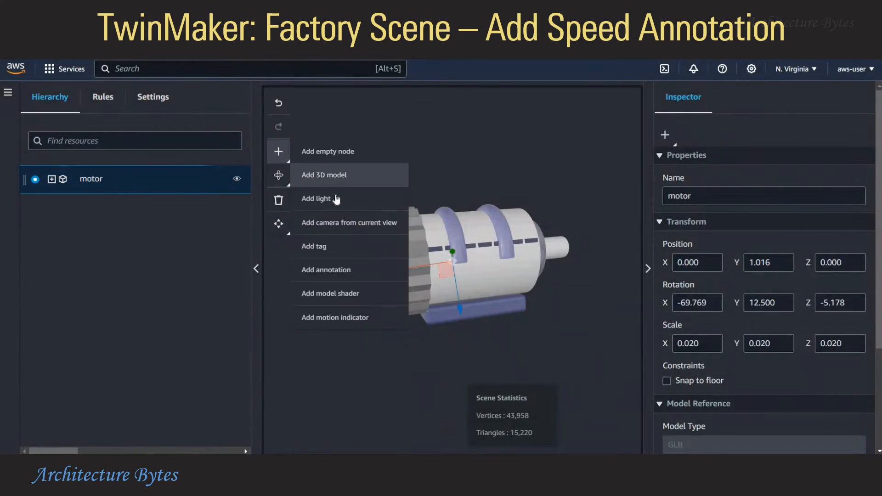
pyautogui.click(341, 272)
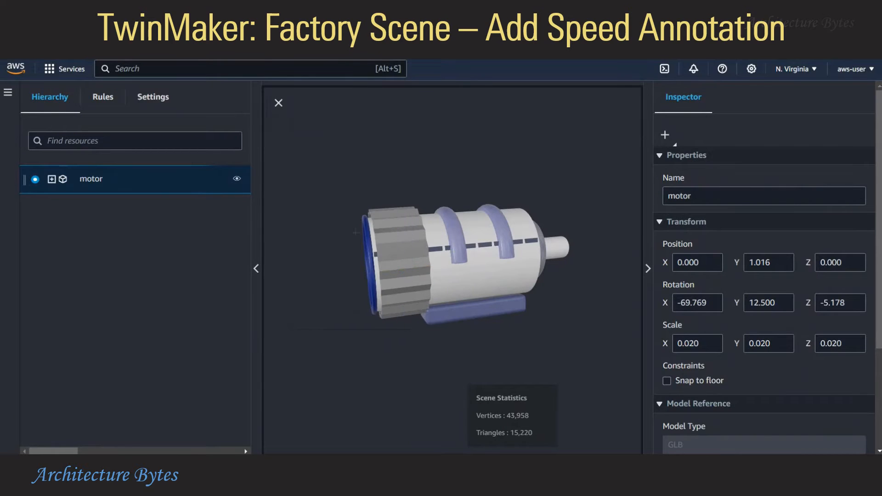
pyautogui.click(381, 171)
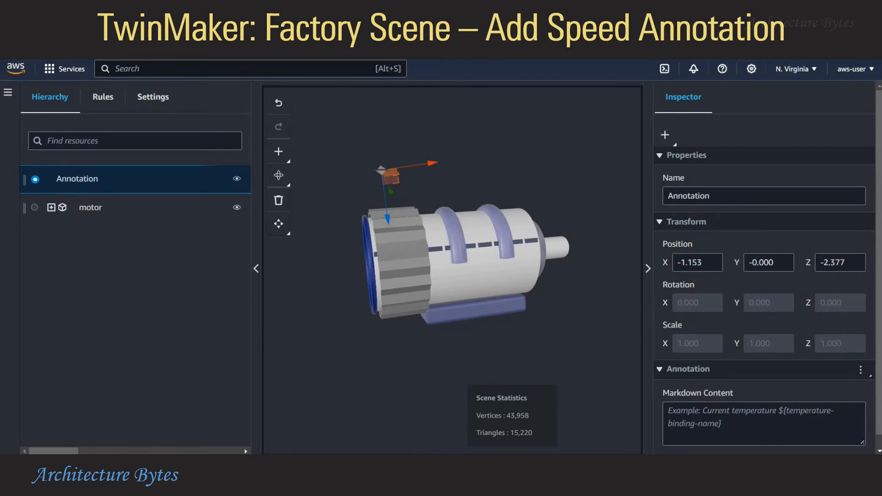
# Rename the annotation SpeedAnnotation and enter 'Speed: ${}' as its Markdown content
pyautogui.doubleClick(688, 196)
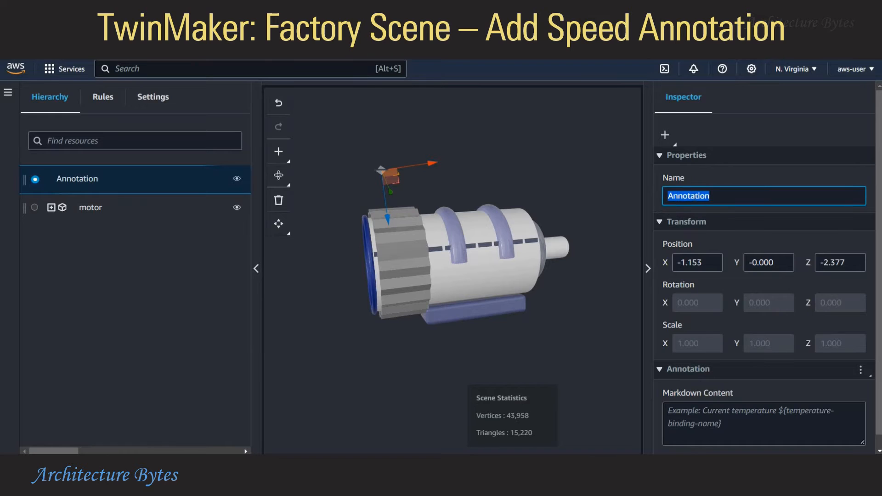
pyautogui.write('SpeedAnn')
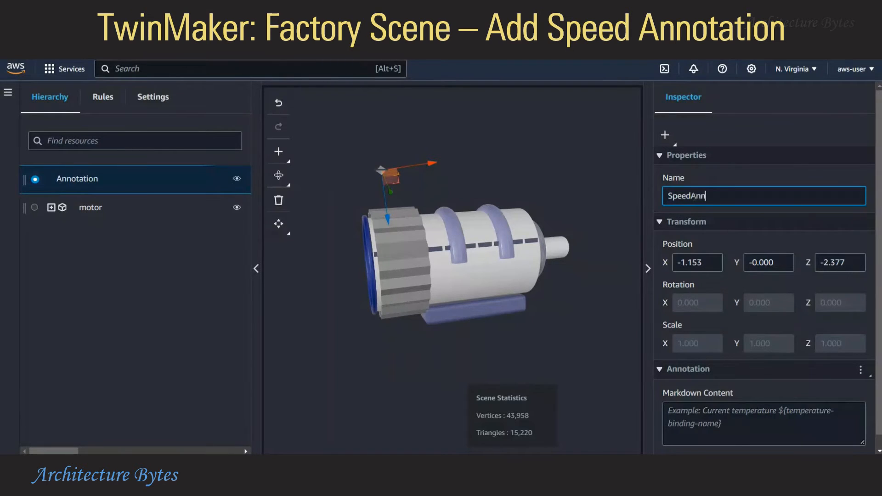
pyautogui.write('otation')
pyautogui.scroll(-1, 762, 415)
pyautogui.click(761, 407)
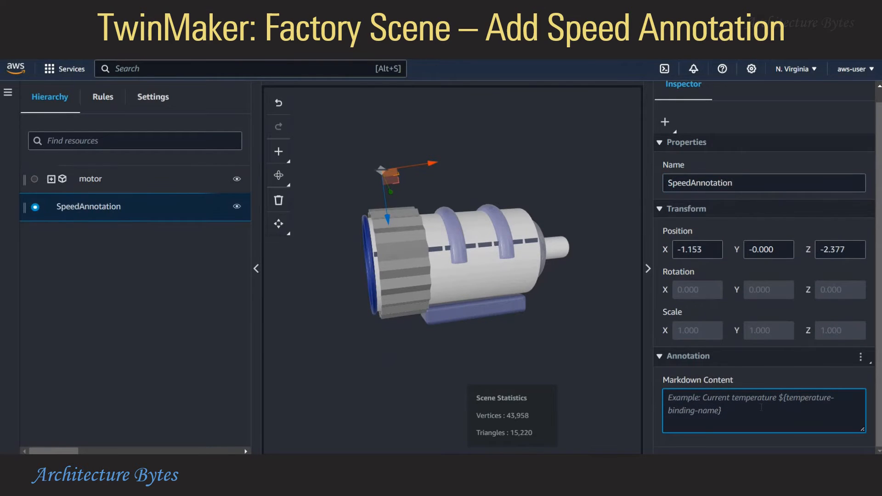
pyautogui.write('Speed')
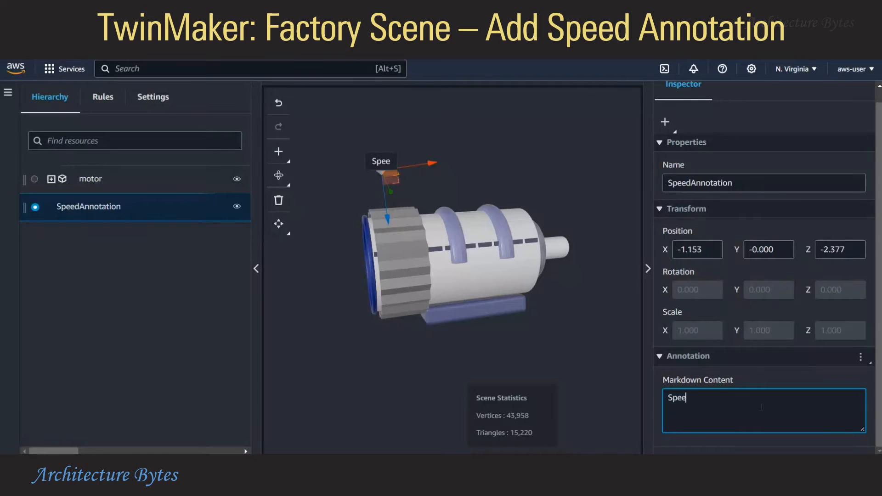
pyautogui.write(': ${}')
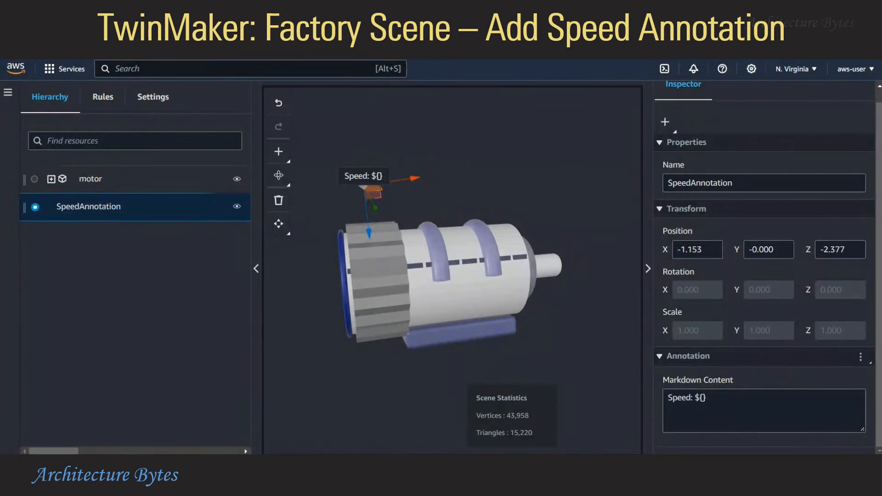
# Add a data binding to the annotation for Motor1's MotorMetrics Speed property
pyautogui.click(860, 357)
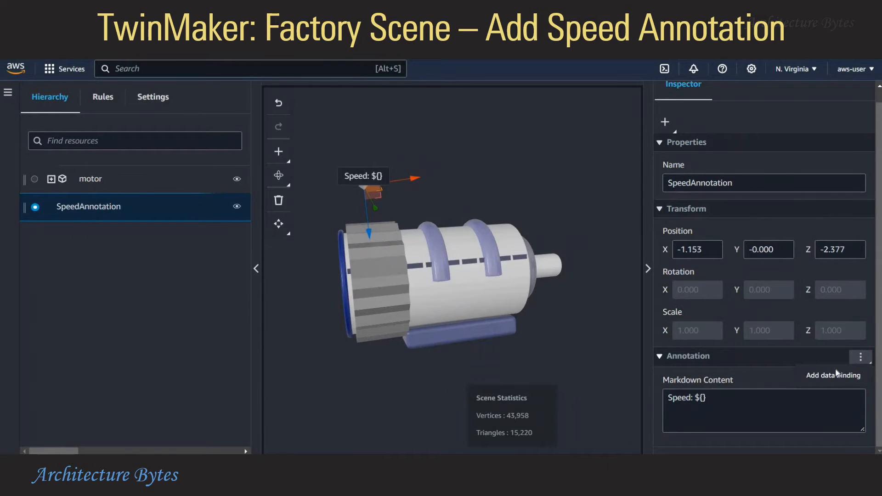
pyautogui.click(836, 373)
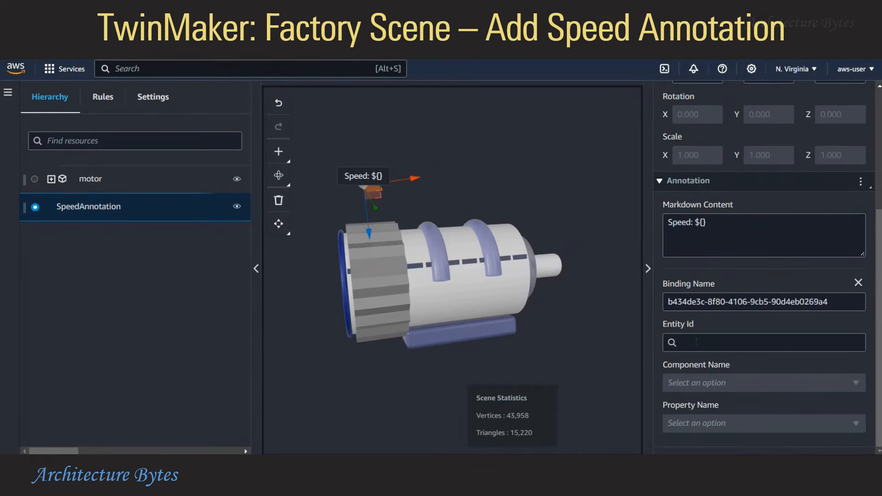
pyautogui.click(696, 342)
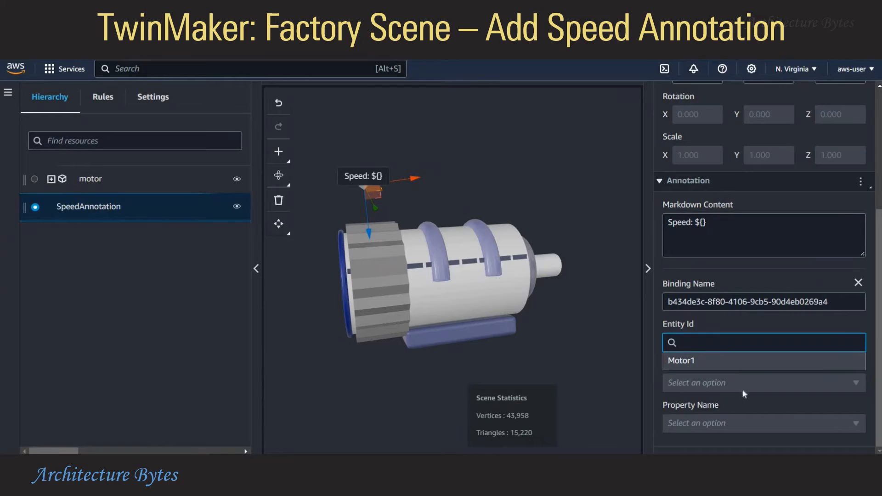
pyautogui.click(695, 362)
pyautogui.click(735, 381)
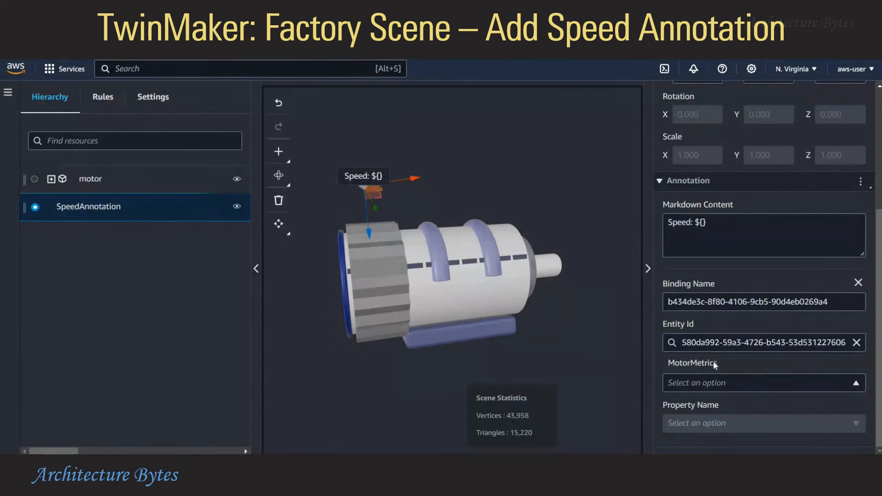
pyautogui.click(713, 360)
pyautogui.click(712, 421)
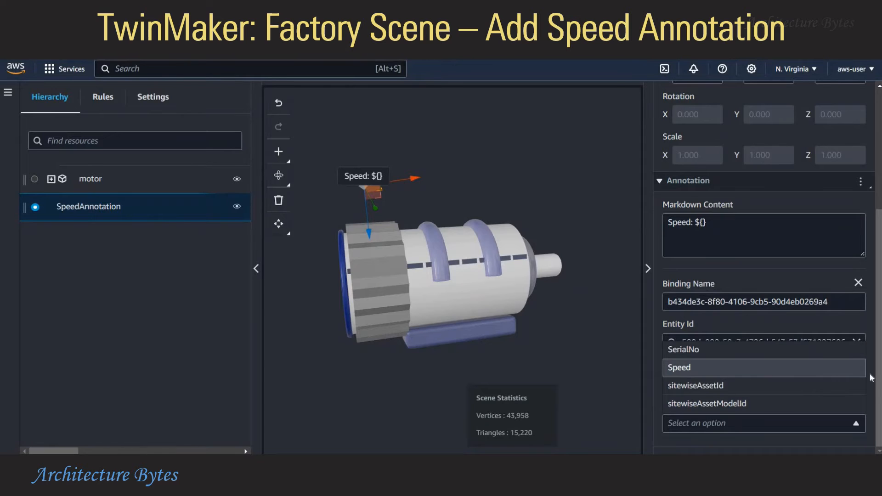
pyautogui.click(741, 373)
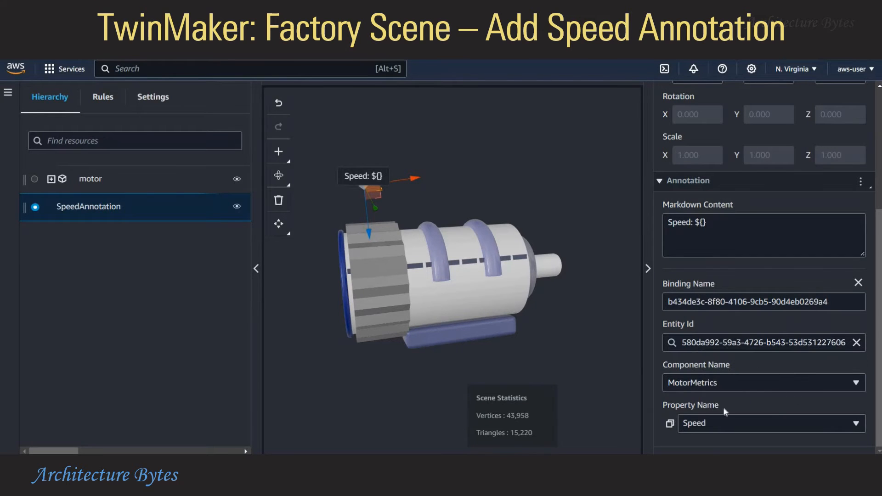
# Rename the binding to Speed and change the content to 'Speed: ${Speed}'
pyautogui.tripleClick(731, 302)
pyautogui.write('Speed')
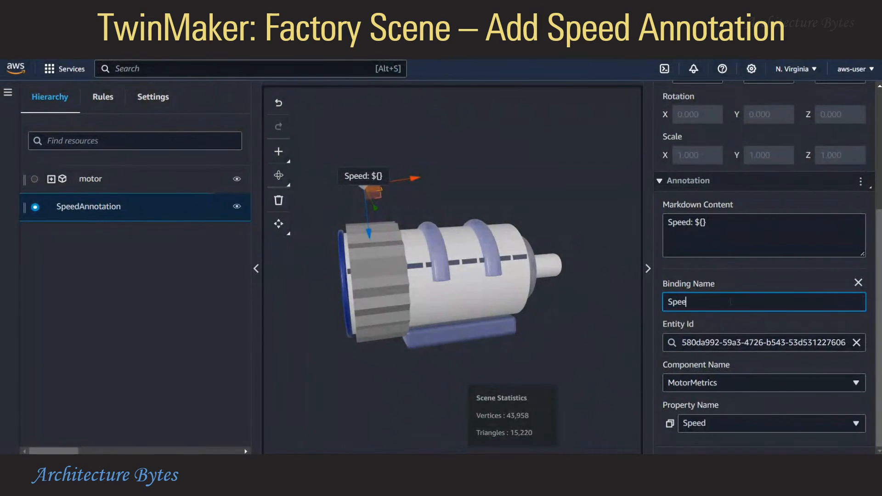
pyautogui.click(721, 222)
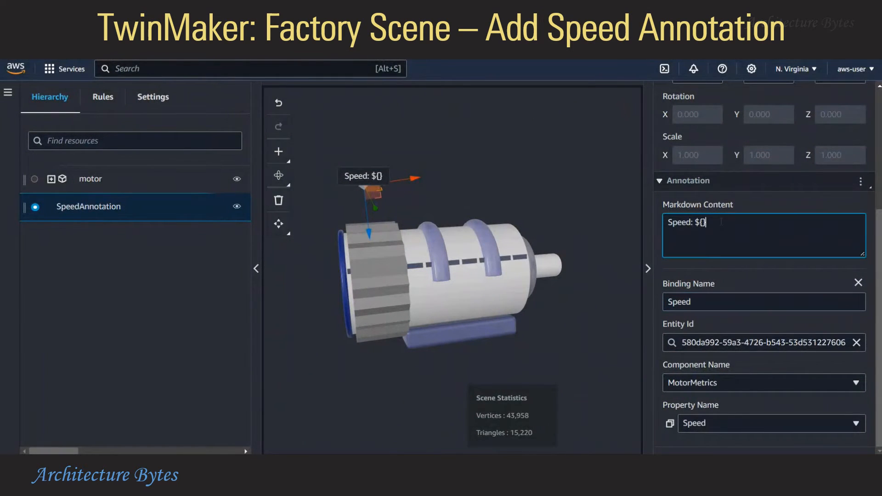
pyautogui.press('Left')
pyautogui.write('Speed')
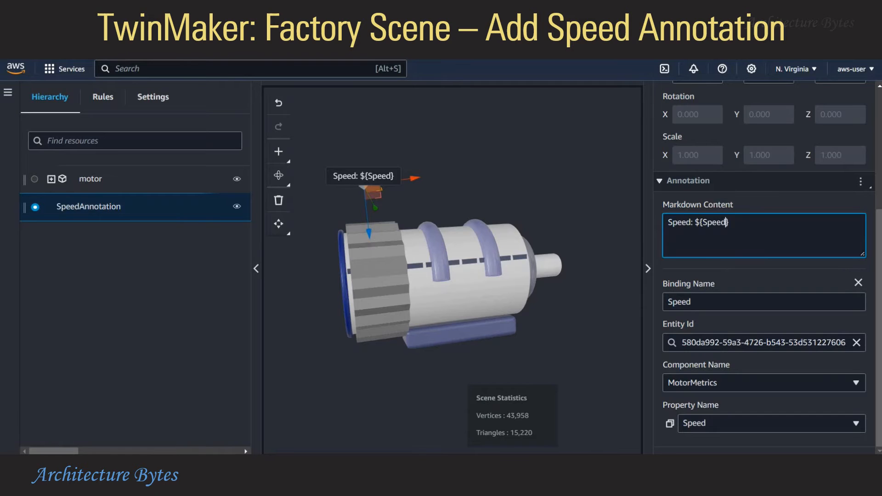
# Create a new rule named MotorRule
pyautogui.click(103, 97)
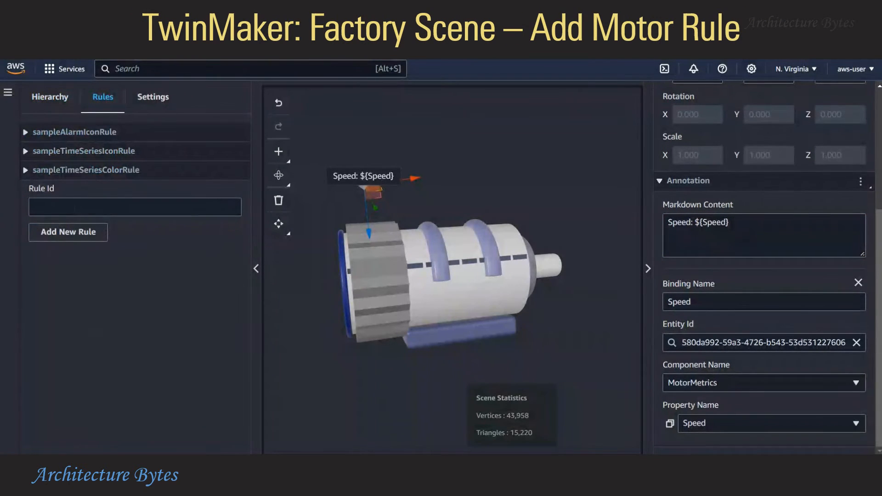
pyautogui.press('Tab')
pyautogui.write('M')
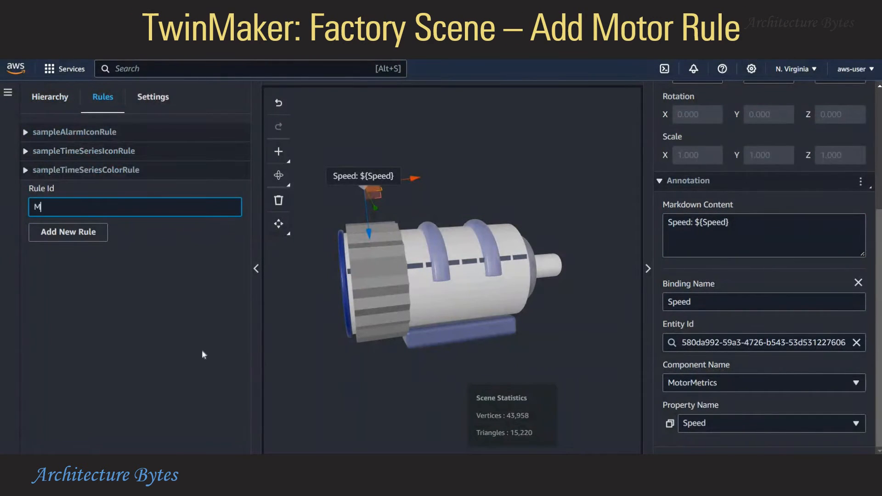
pyautogui.write('otorRule')
pyautogui.click(92, 233)
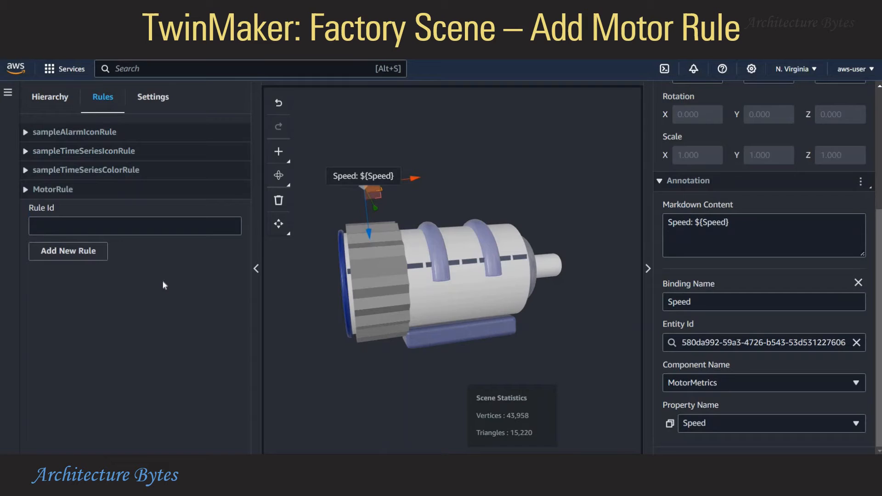
pyautogui.click(26, 191)
pyautogui.click(26, 190)
pyautogui.click(26, 191)
# Add a MotorRule statement: Speed > 400 sets Color #d13212
pyautogui.click(119, 240)
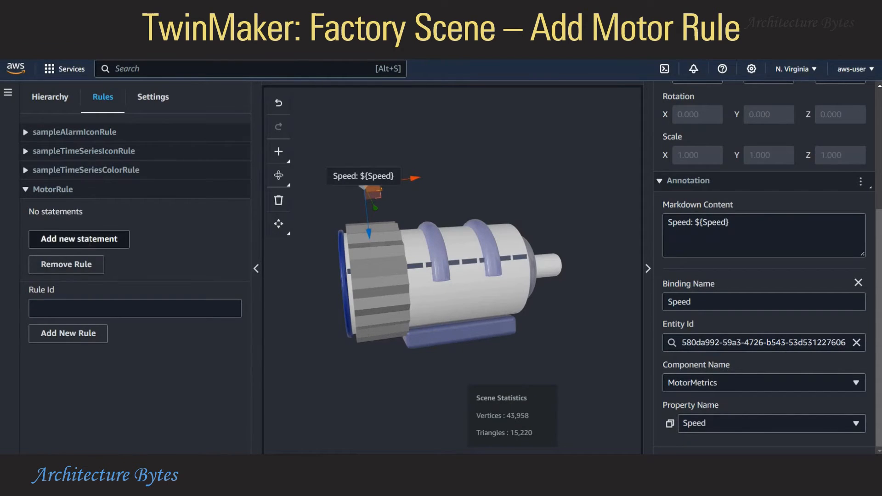
pyautogui.click(120, 237)
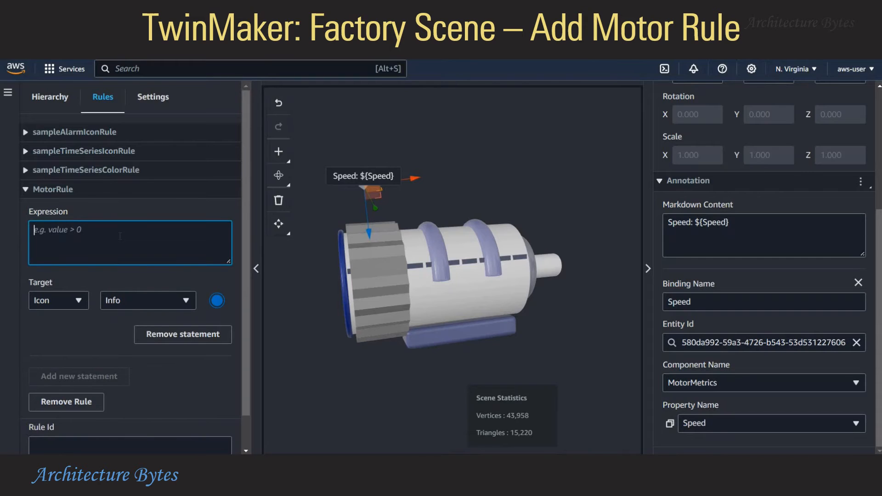
pyautogui.write('Speed > 400')
pyautogui.click(57, 297)
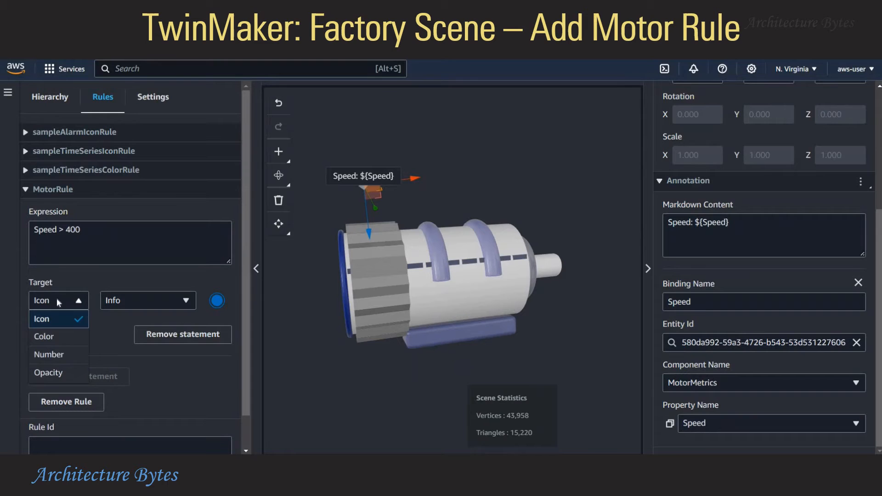
pyautogui.click(51, 336)
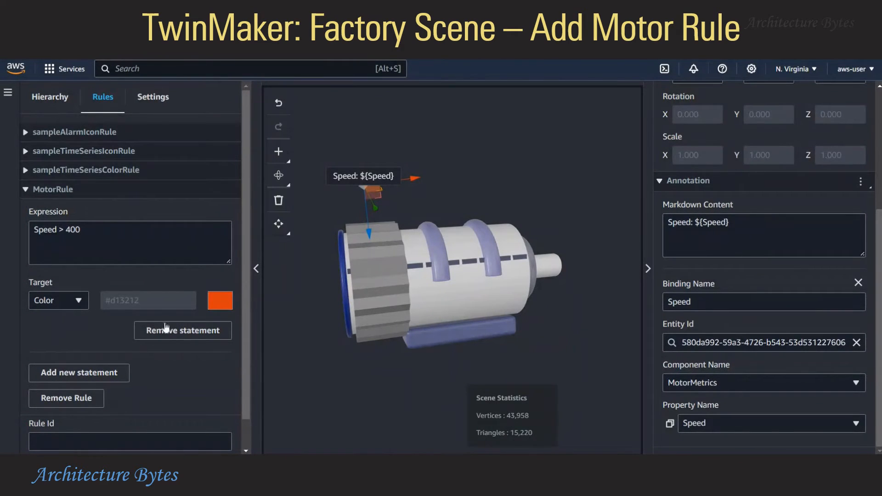
# Add a second statement: Speed <= 400 sets Color to green #46d112
pyautogui.click(89, 371)
pyautogui.scroll(-1, 110, 360)
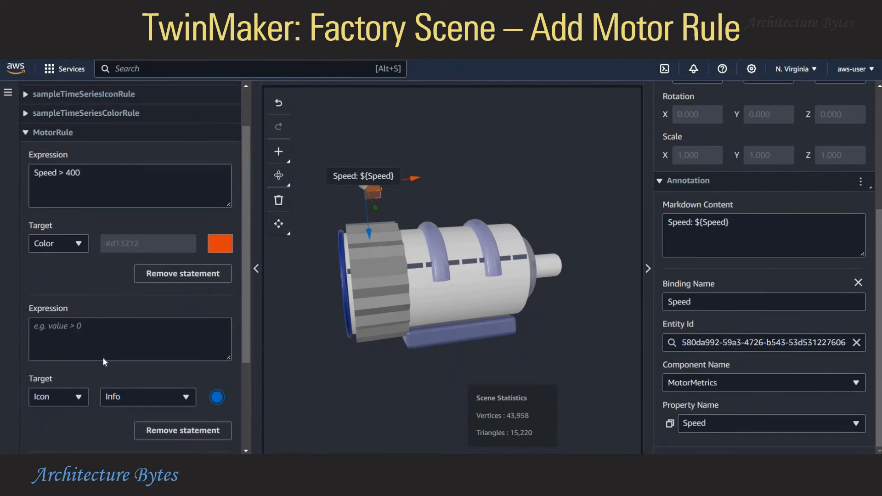
pyautogui.click(105, 333)
pyautogui.write('Spe')
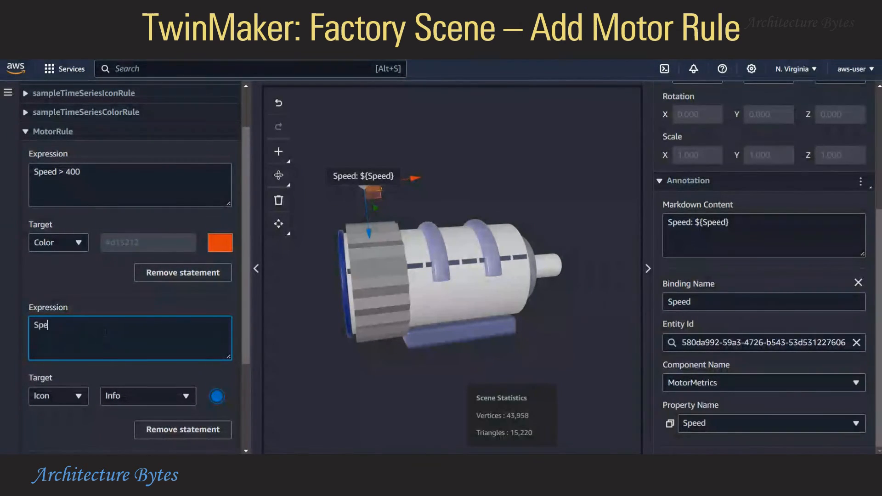
pyautogui.write('ed <= 400')
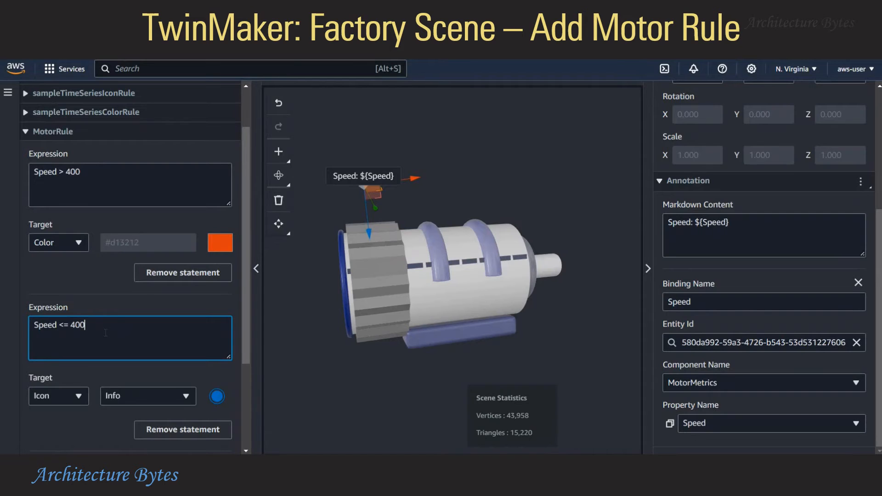
pyautogui.click(59, 396)
pyautogui.click(44, 340)
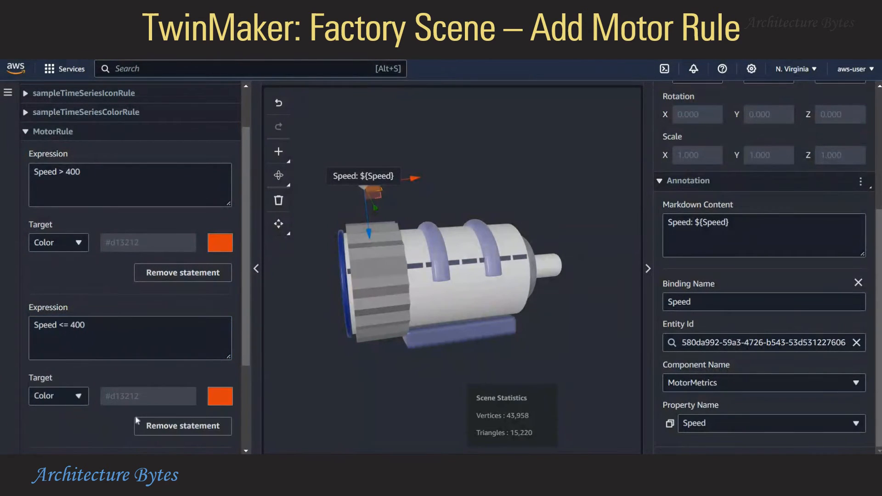
pyautogui.click(224, 405)
pyautogui.scroll(-1, 251, 305)
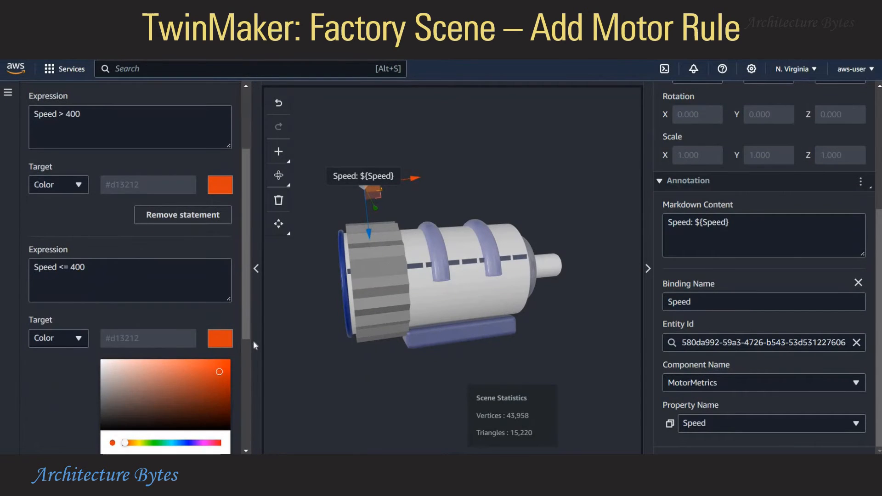
pyautogui.scroll(-1, 246, 349)
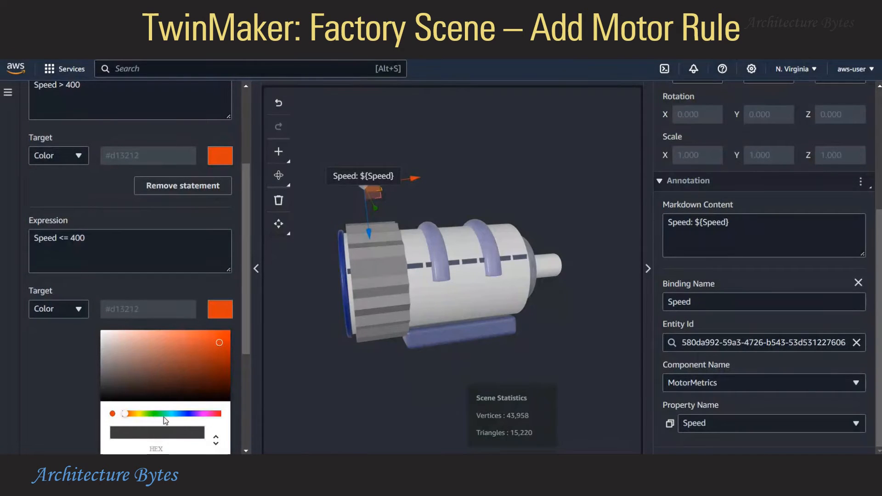
pyautogui.click(152, 414)
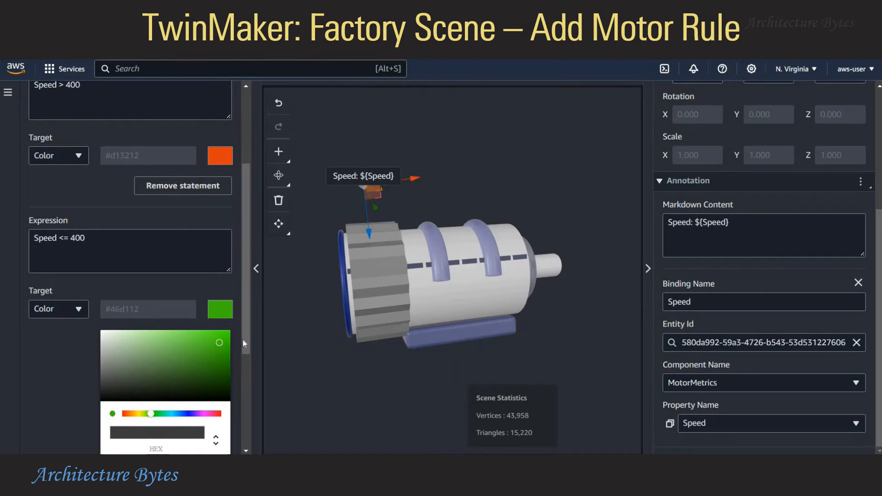
pyautogui.scroll(-4, 249, 377)
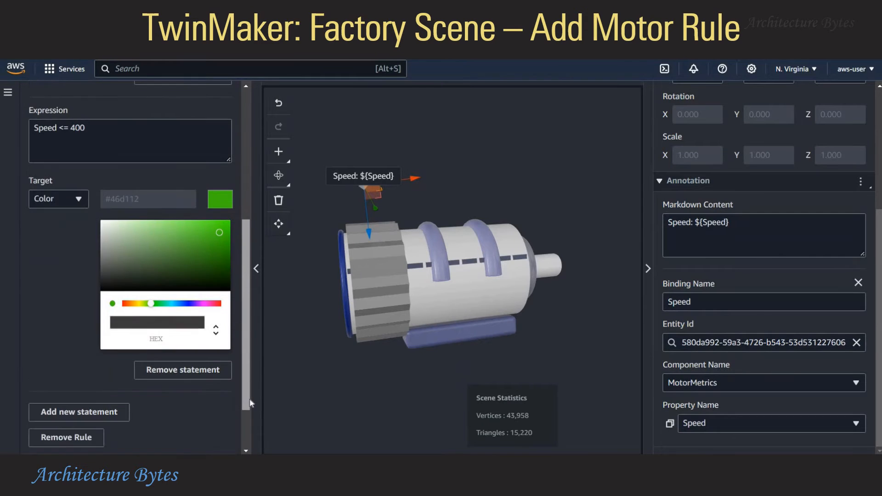
pyautogui.moveTo(243, 311); pyautogui.dragTo(232, 195)
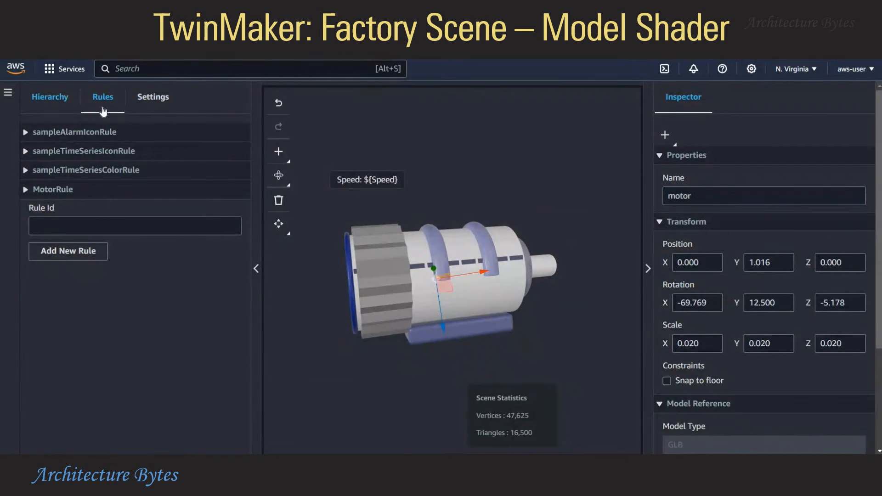
# Expand motor in the Hierarchy and select its Zigzag_Circular_Object gear ring part
pyautogui.click(64, 96)
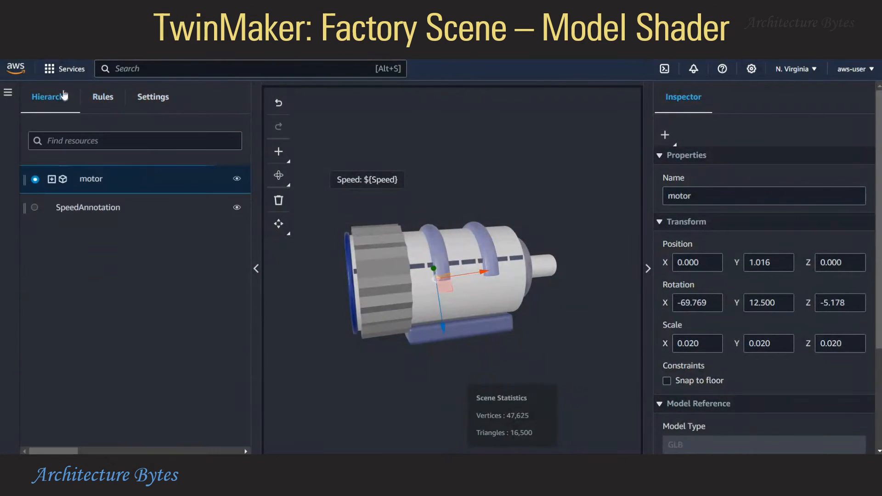
pyautogui.click(52, 179)
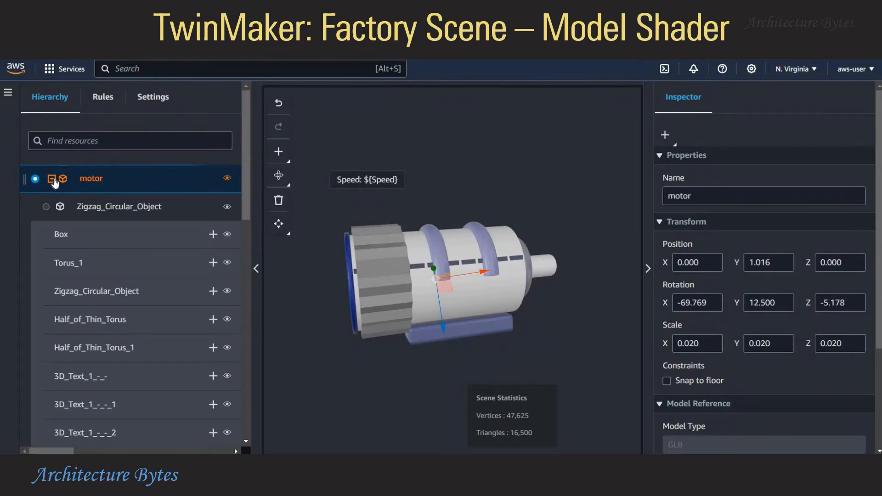
pyautogui.click(111, 209)
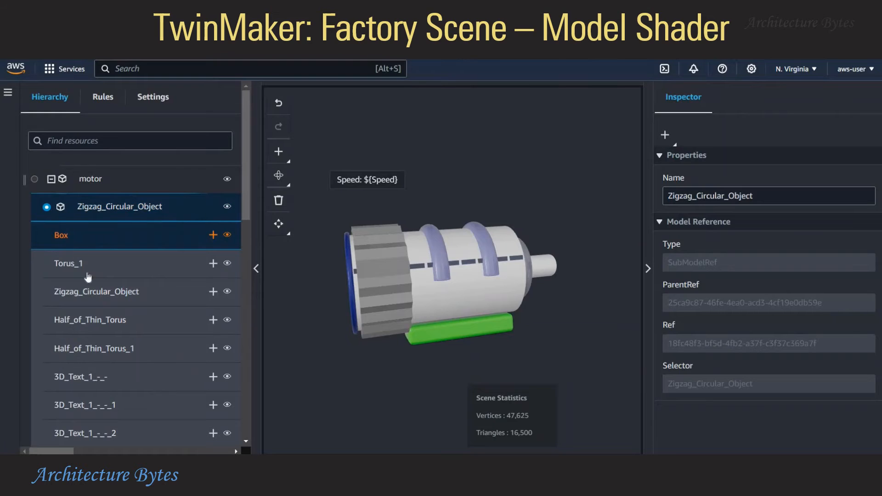
pyautogui.click(102, 294)
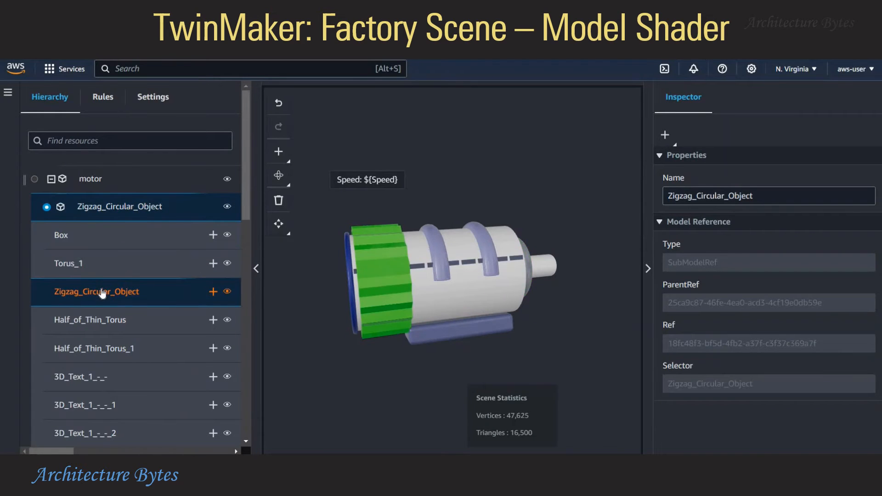
pyautogui.click(101, 322)
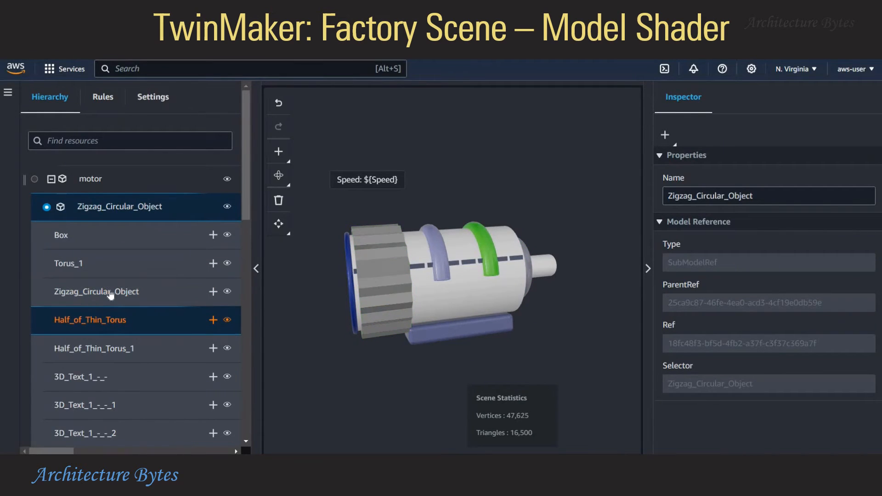
pyautogui.click(110, 295)
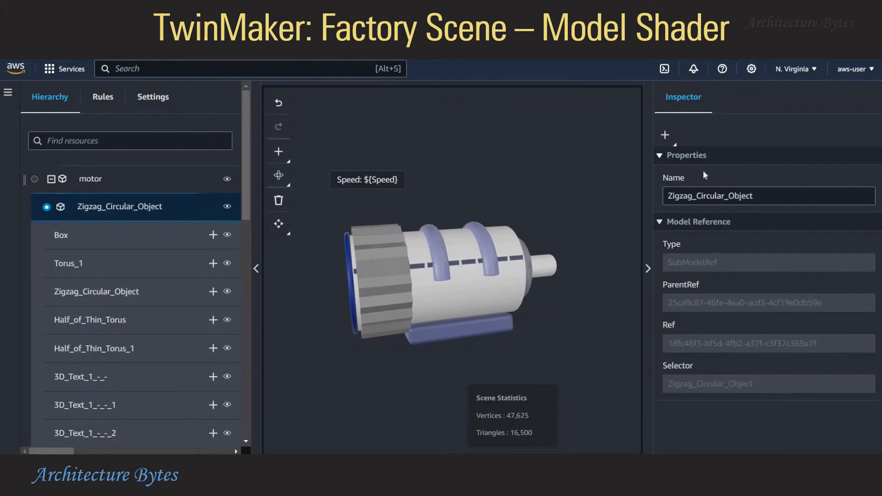
# Add a model shader to the part, bound to Motor1 MotorMetrics Speed with rule MotorRule
pyautogui.click(279, 153)
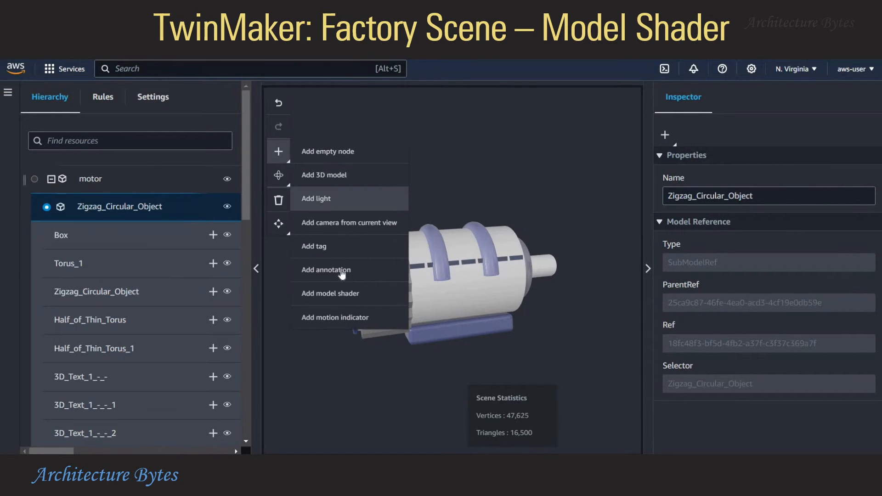
pyautogui.click(344, 293)
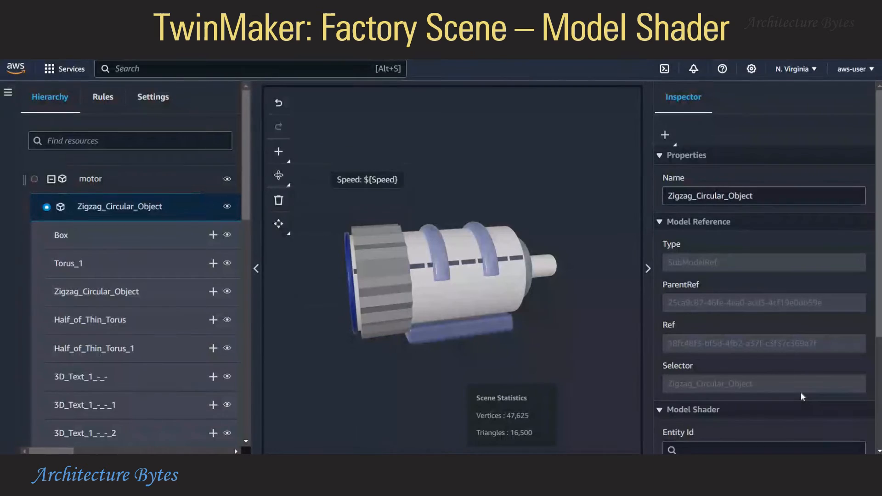
pyautogui.scroll(-3, 686, 130)
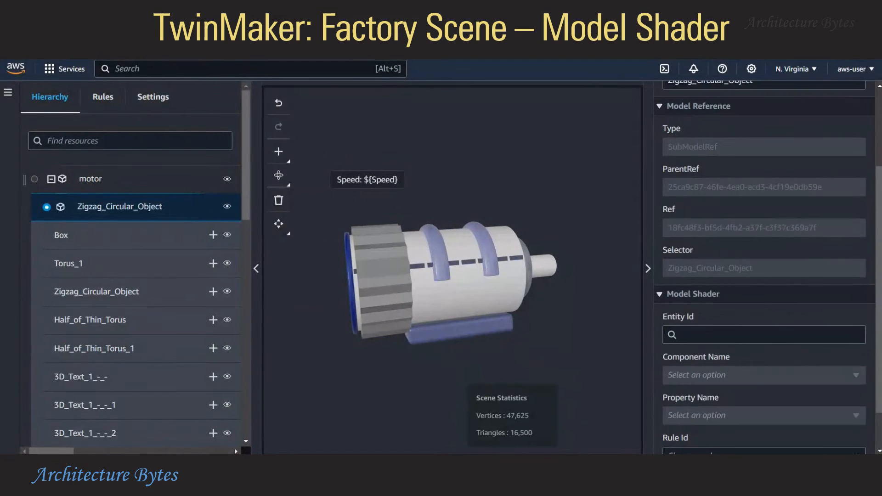
pyautogui.click(705, 336)
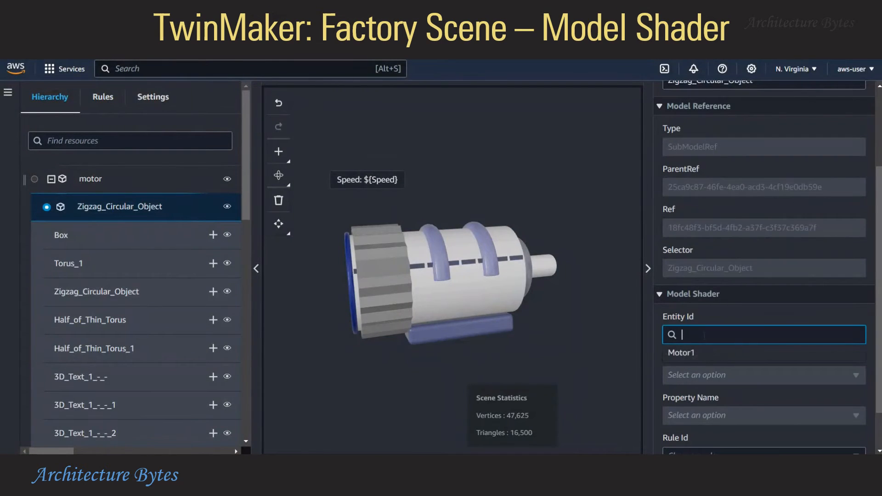
pyautogui.click(682, 355)
pyautogui.click(701, 373)
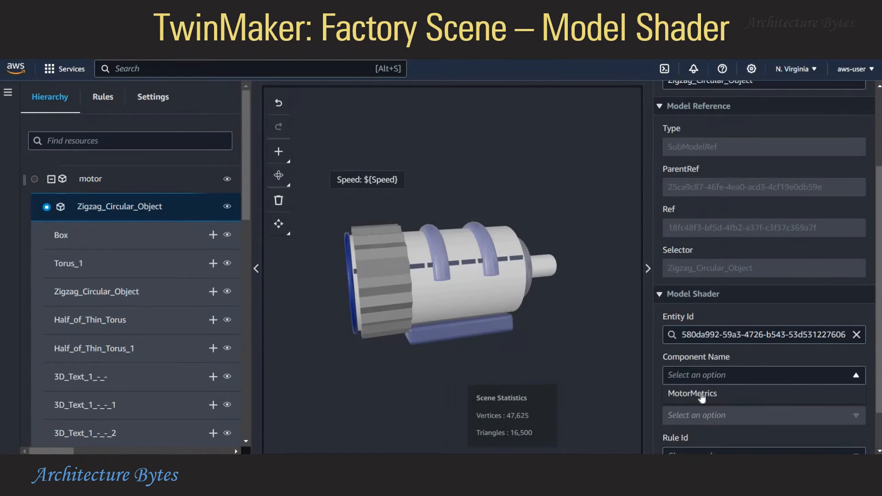
pyautogui.click(701, 394)
pyautogui.scroll(-2, 698, 378)
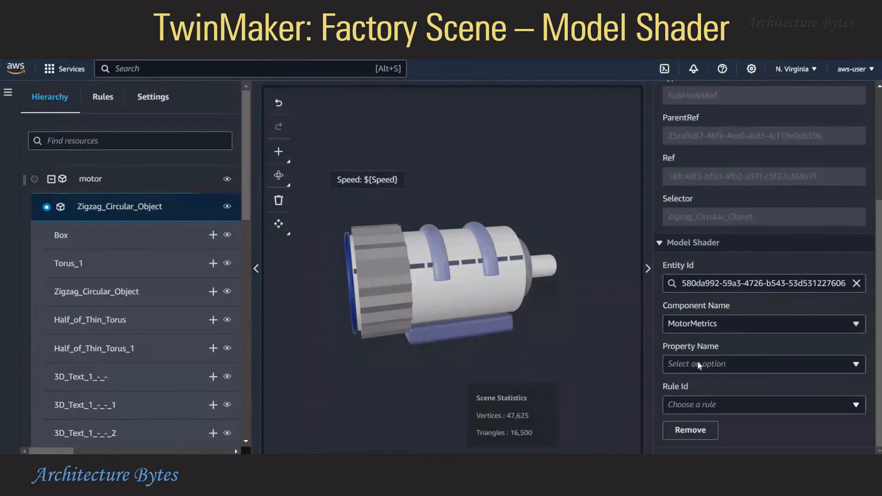
pyautogui.click(697, 364)
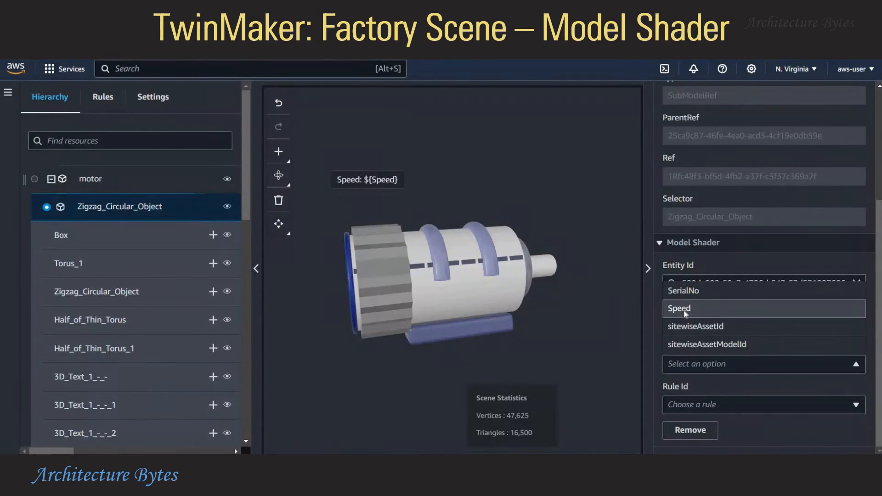
pyautogui.click(690, 311)
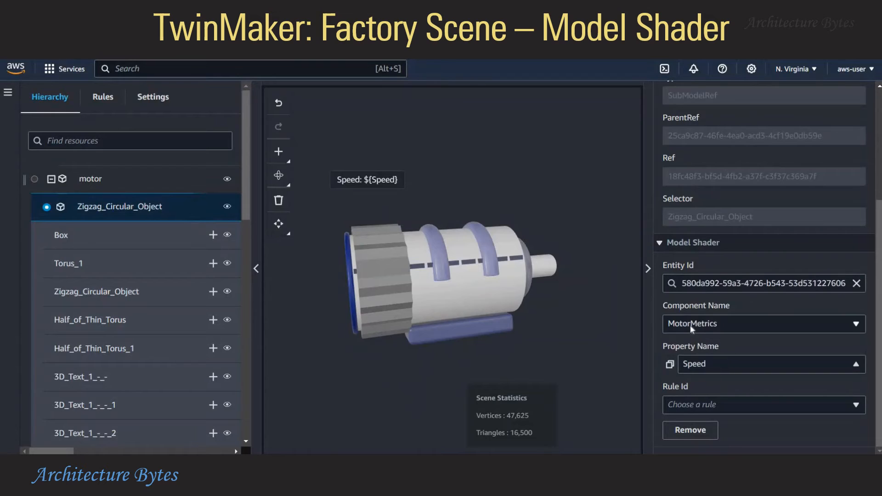
pyautogui.click(733, 405)
pyautogui.click(710, 384)
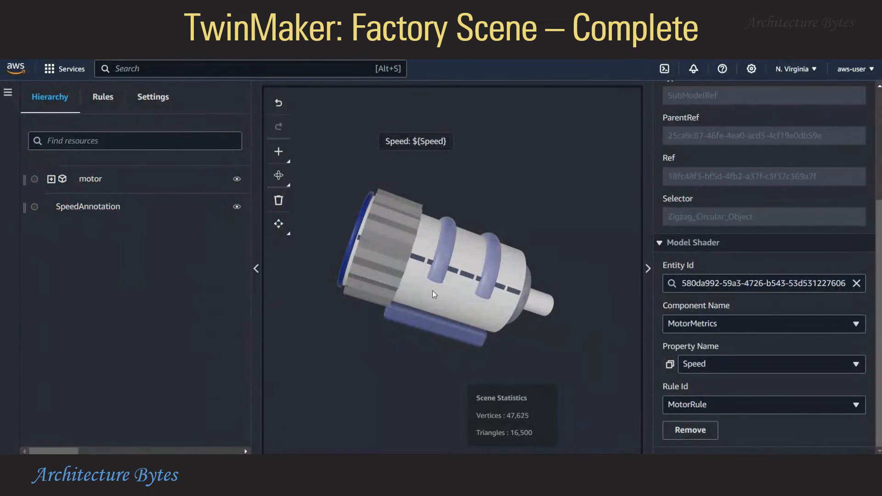
# Orbit the finished factory scene to view the motor from another angle
pyautogui.moveTo(431, 290)
pyautogui.mouseDown()
pyautogui.moveTo(415, 248)
pyautogui.moveTo(443, 232)
pyautogui.moveTo(475, 356)
pyautogui.moveTo(402, 336)
pyautogui.moveTo(508, 333)
pyautogui.moveTo(534, 295)
pyautogui.mouseUp()
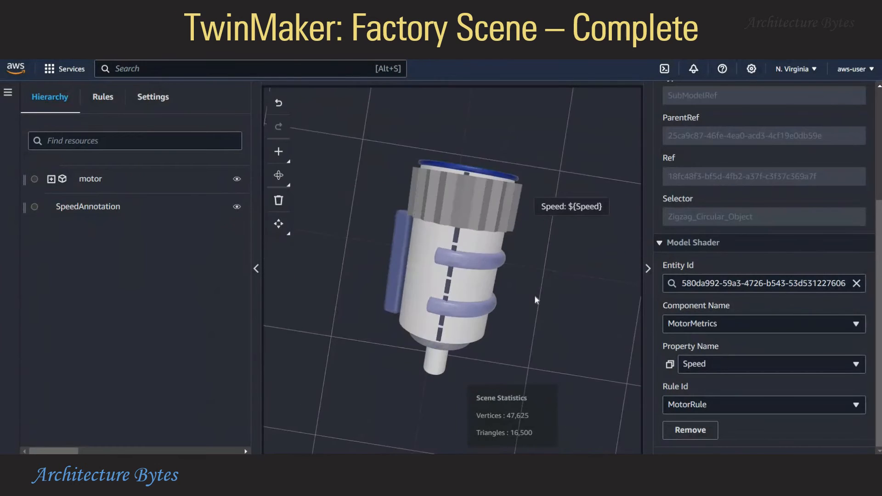
pyautogui.click(286, 170)
pyautogui.click(279, 152)
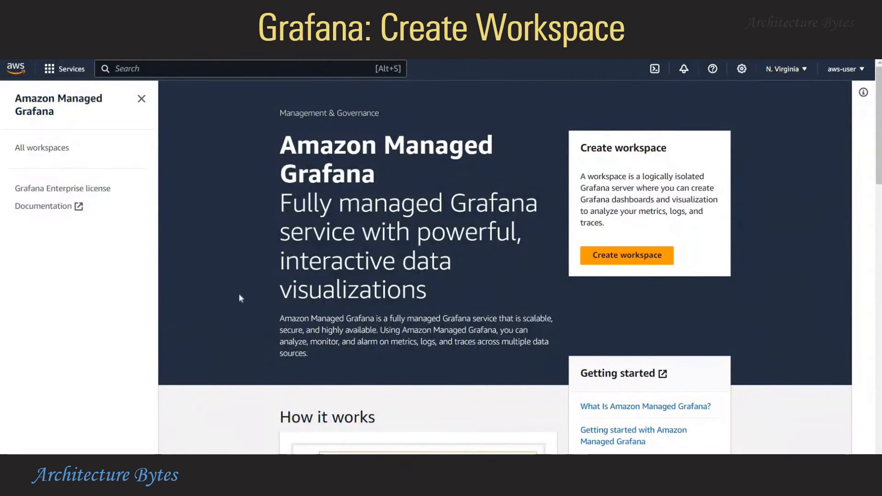
# Start a new Grafana workspace named FactoryWorkspaceGrafana and continue to its settings
pyautogui.click(636, 258)
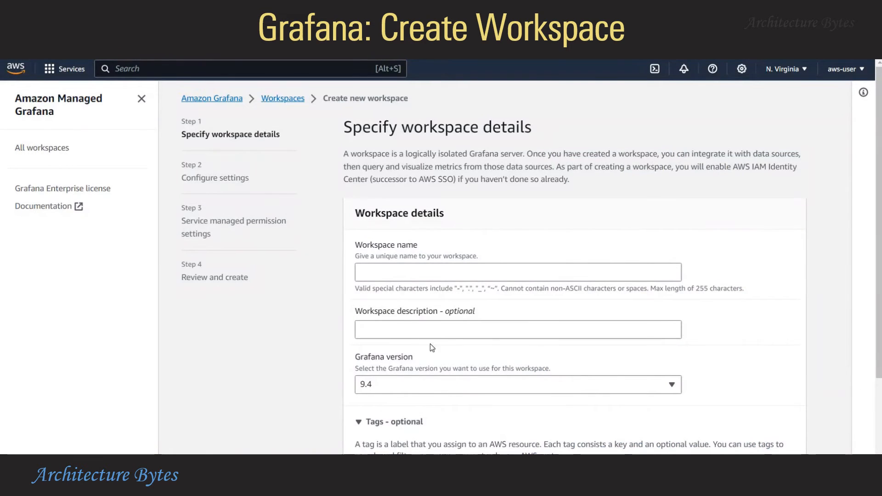
pyautogui.click(639, 276)
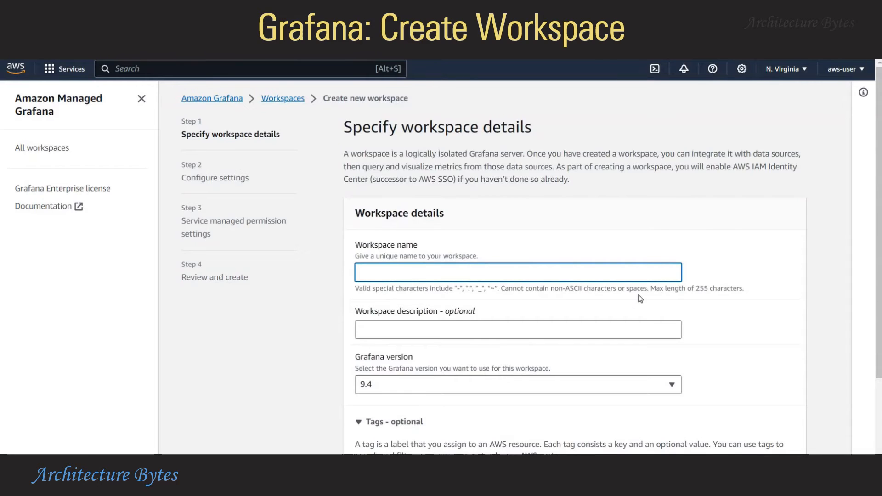
pyautogui.write('FactoryWorkspace')
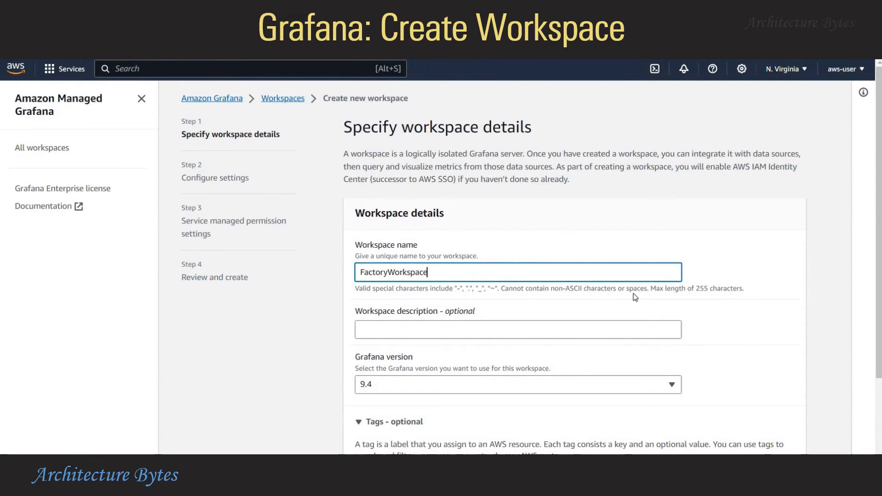
pyautogui.write('GFr')
pyautogui.write('rafana')
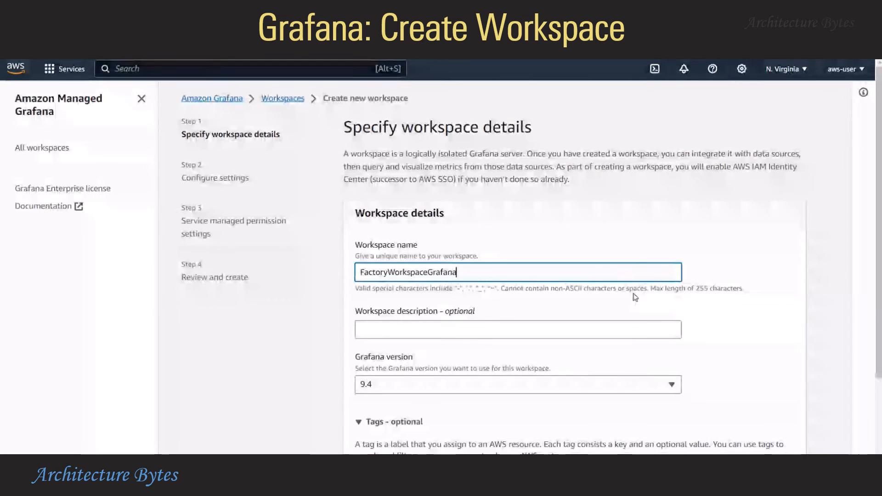
pyautogui.click(797, 327)
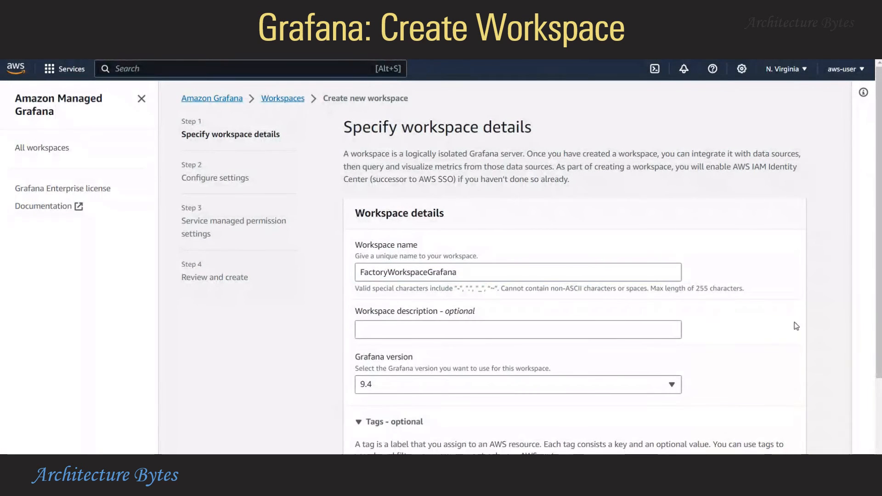
pyautogui.scroll(-3, 797, 327)
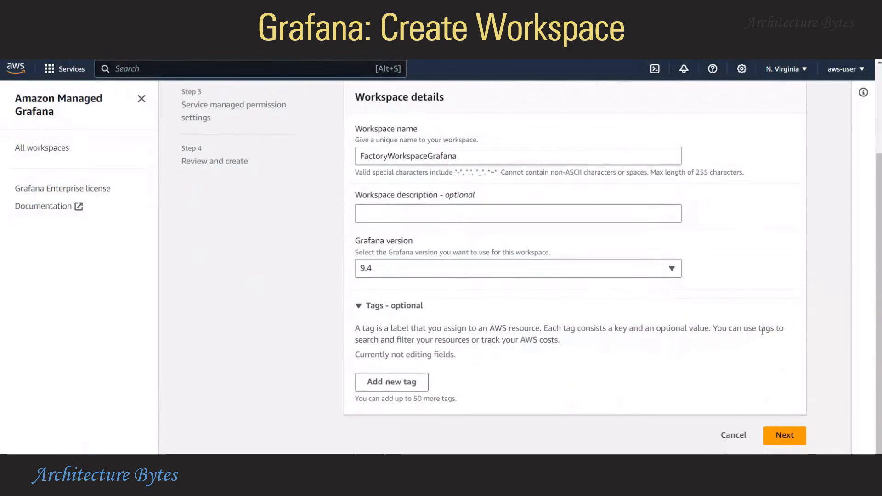
pyautogui.click(786, 436)
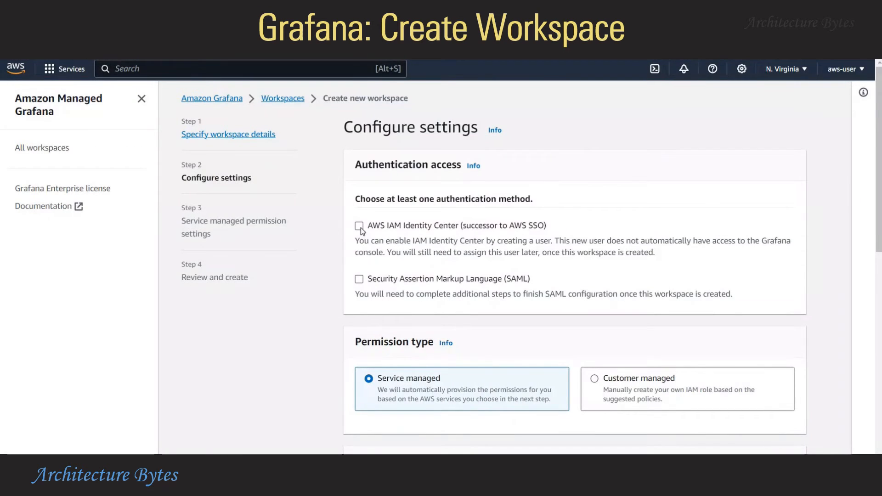
# Enable IAM Identity Center sign-in and use the customer-managed FactoryRole IAM role
pyautogui.click(405, 227)
pyautogui.scroll(-1, 605, 271)
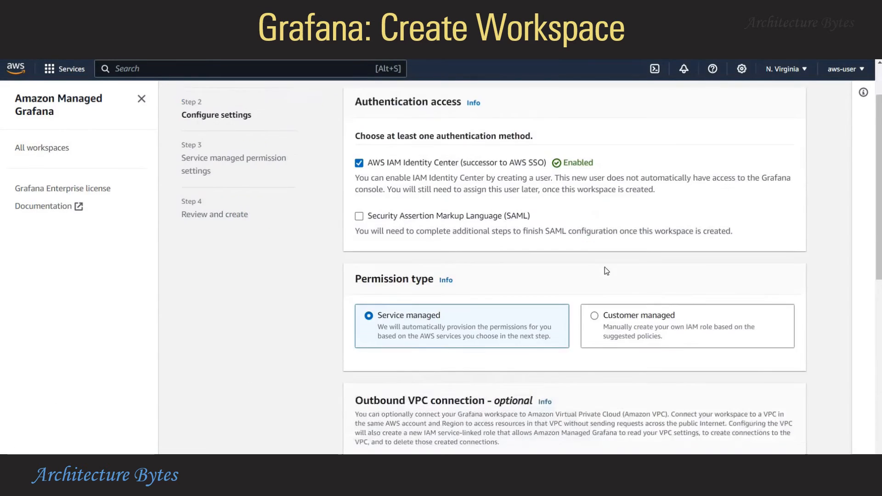
pyautogui.scroll(-1, 604, 268)
pyautogui.click(601, 266)
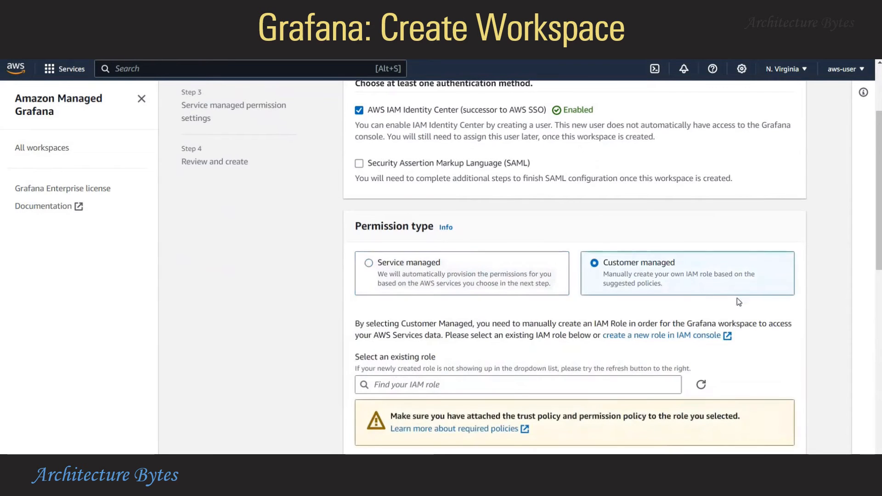
pyautogui.scroll(-1, 708, 269)
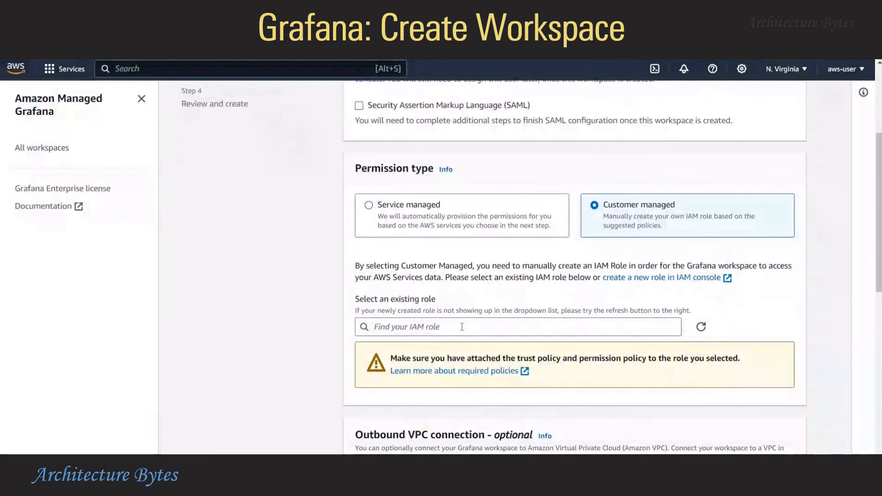
pyautogui.click(462, 327)
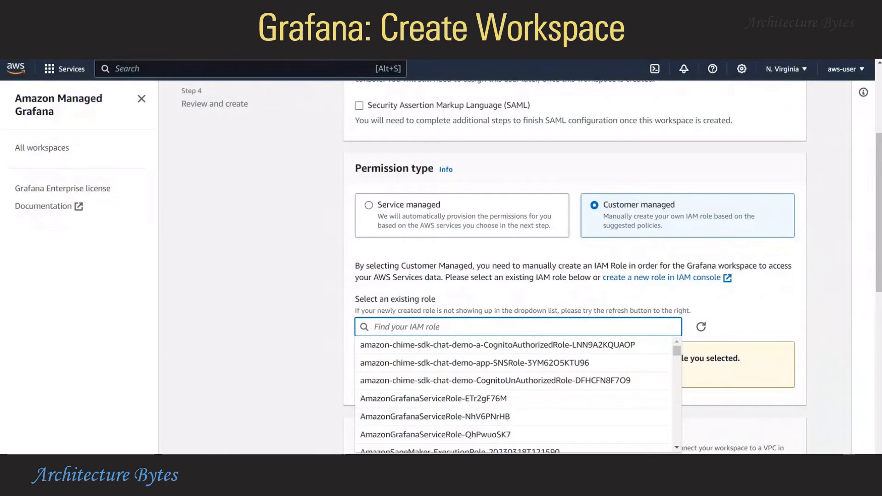
pyautogui.click(811, 303)
pyautogui.click(672, 328)
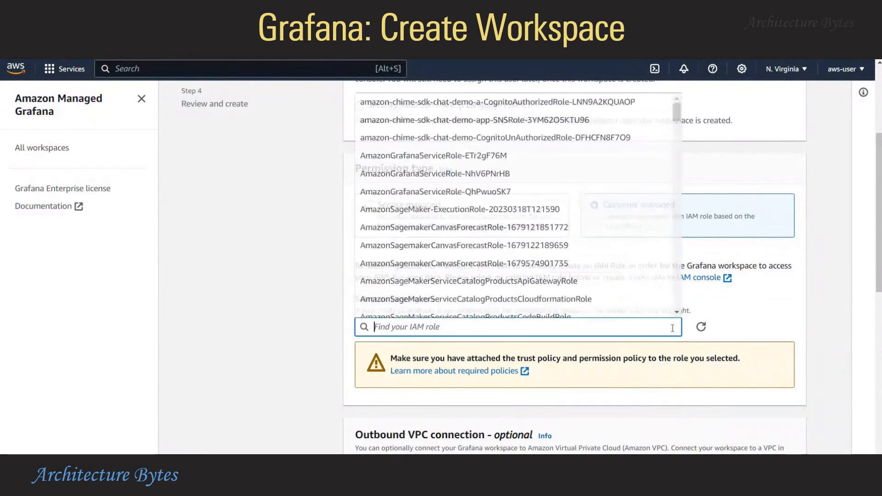
pyautogui.write('fact')
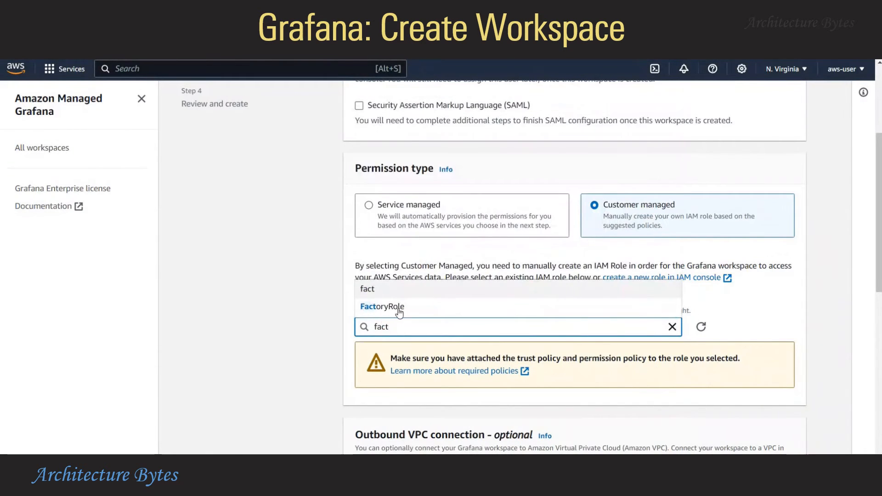
pyautogui.click(390, 306)
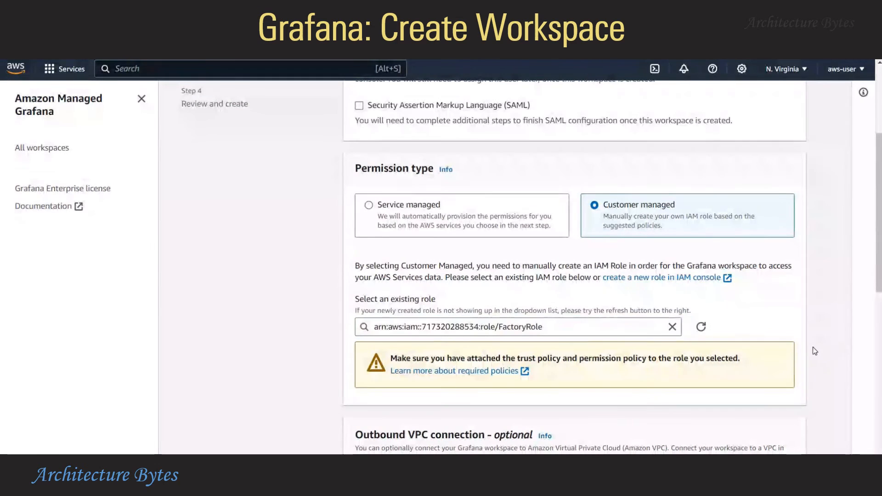
# Proceed through the remaining steps and create the FactoryWorkspaceGrafana workspace
pyautogui.scroll(-10, 814, 351)
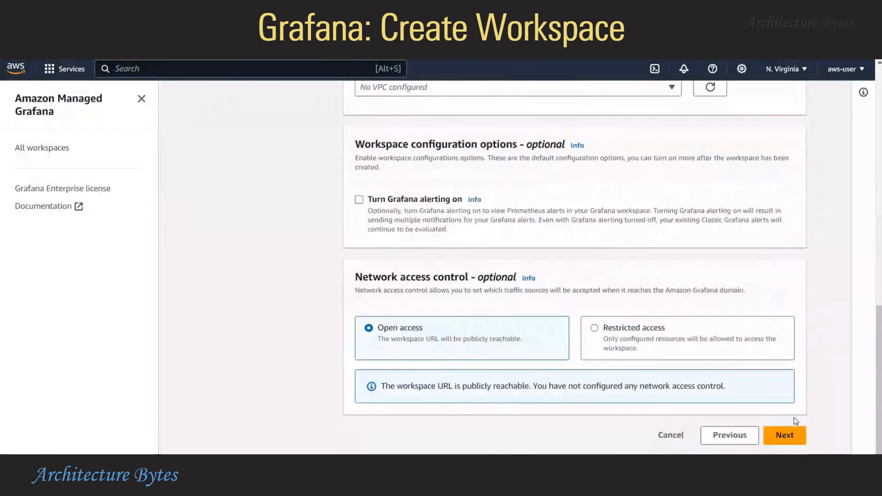
pyautogui.click(791, 435)
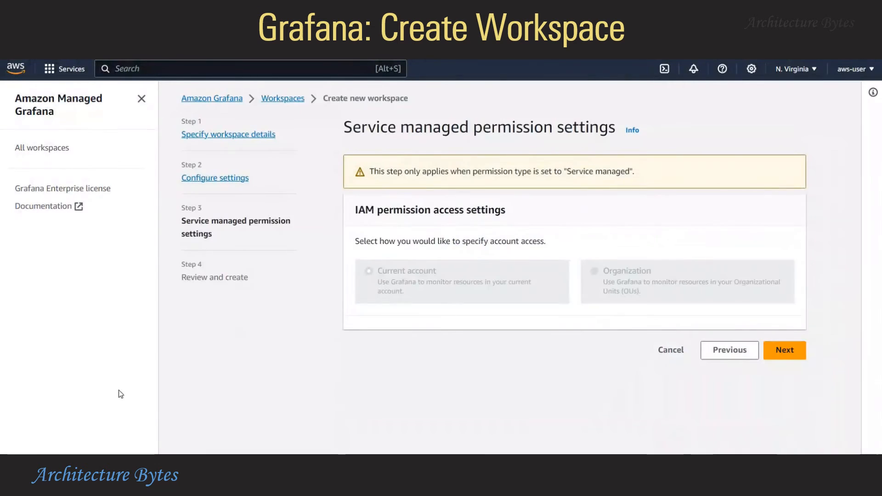
pyautogui.click(785, 351)
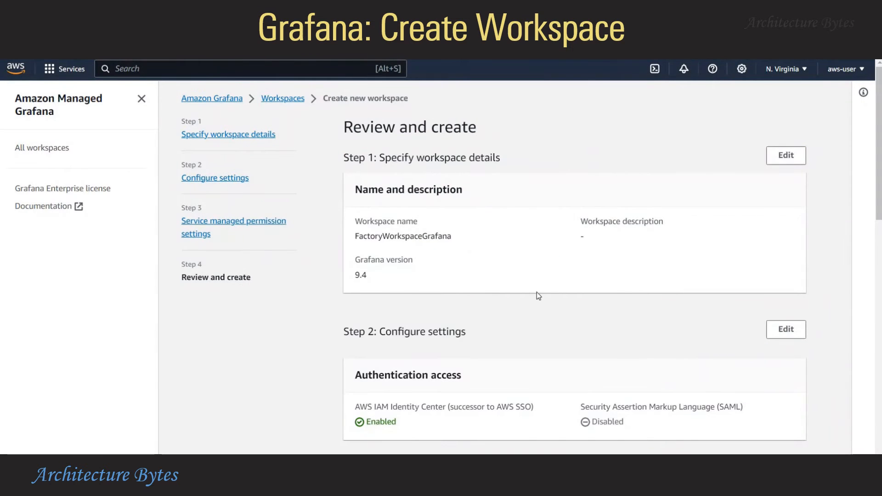
pyautogui.scroll(-15, 537, 295)
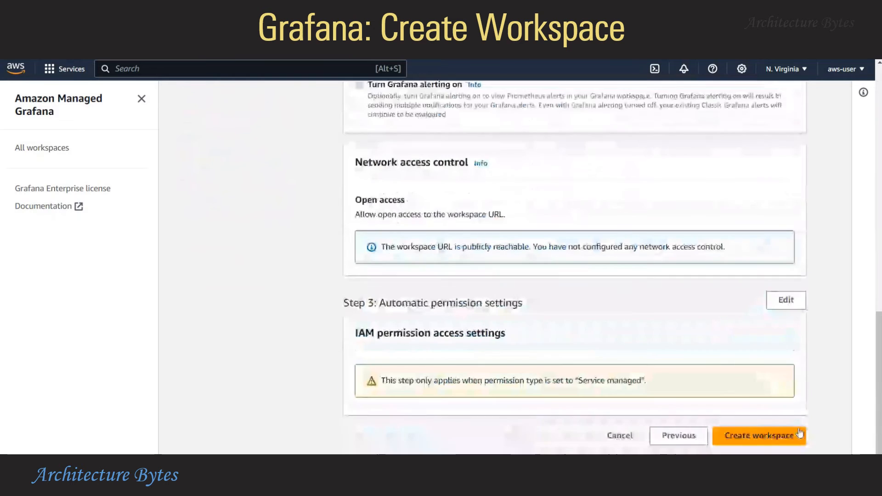
pyautogui.click(798, 432)
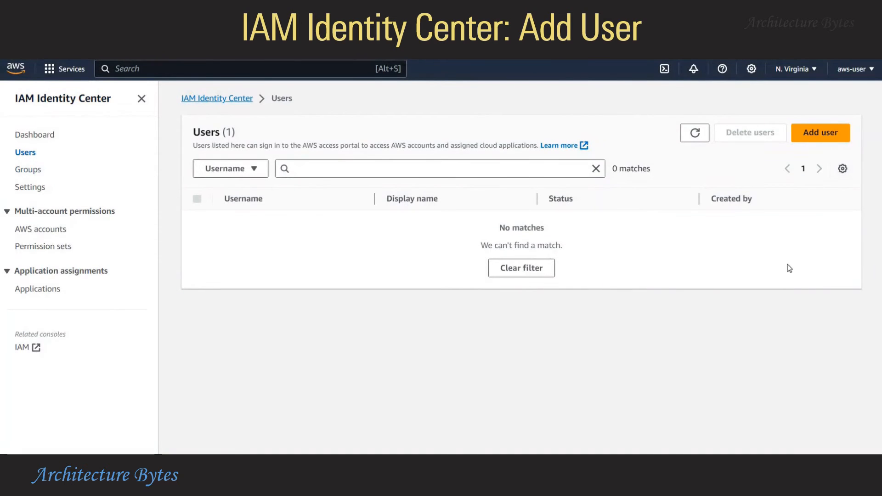
# Start a new Identity Center user, enter its username, and choose 'Generate a one-time password'
pyautogui.click(824, 133)
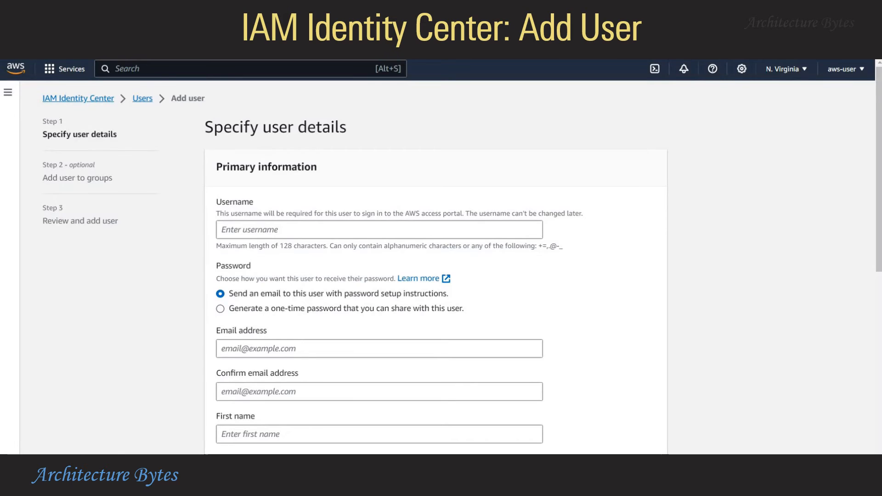
pyautogui.click(241, 232)
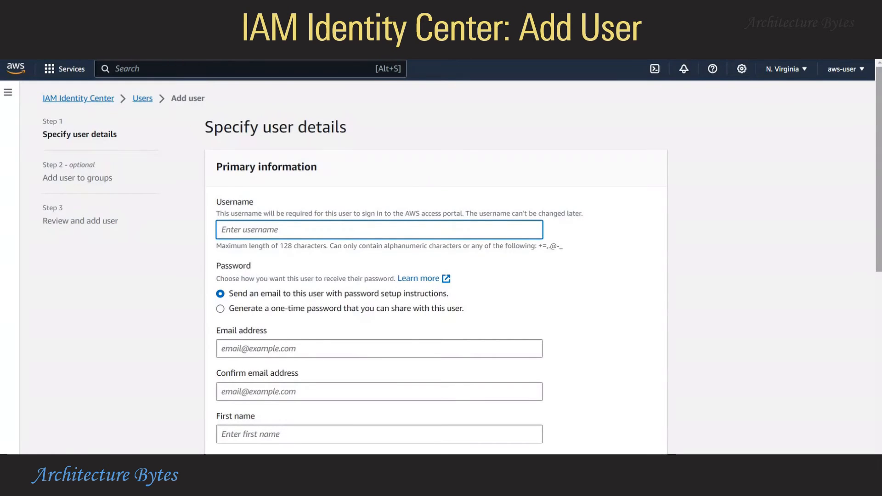
pyautogui.write('joe')
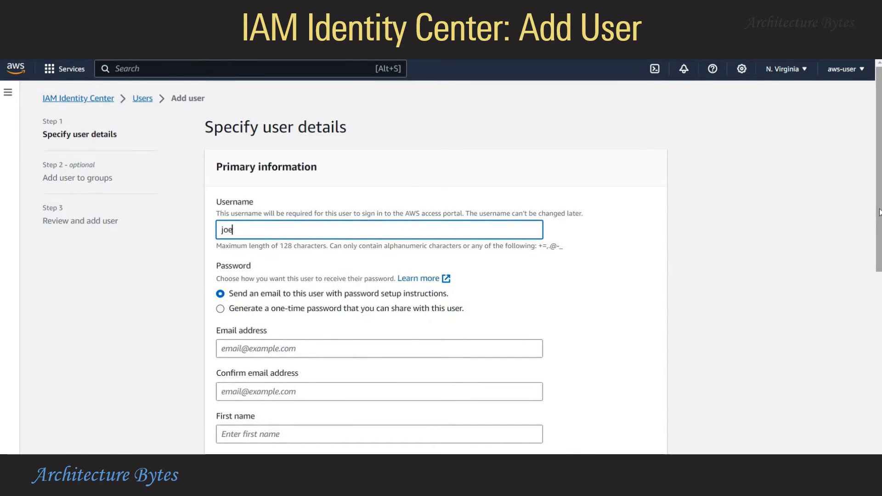
pyautogui.click(780, 264)
pyautogui.scroll(-3, 779, 265)
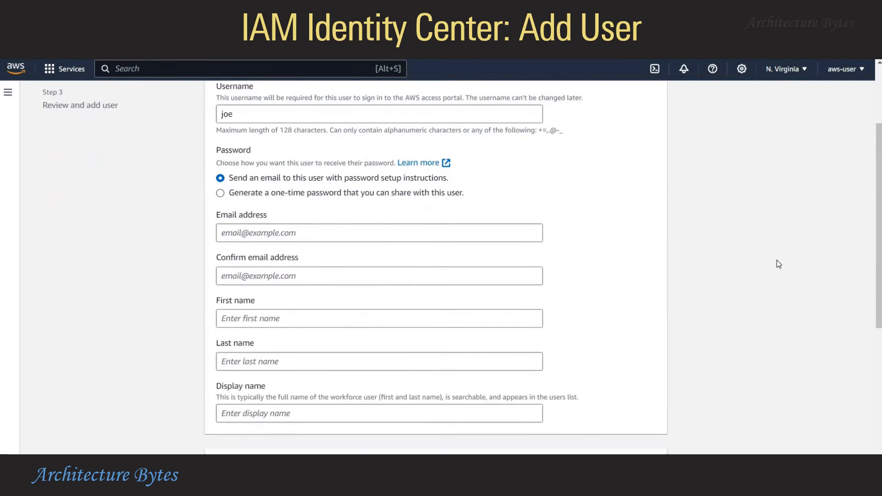
pyautogui.scroll(-3, 83, 436)
pyautogui.scroll(2, 270, 201)
pyautogui.scroll(1, 270, 201)
pyautogui.click(267, 193)
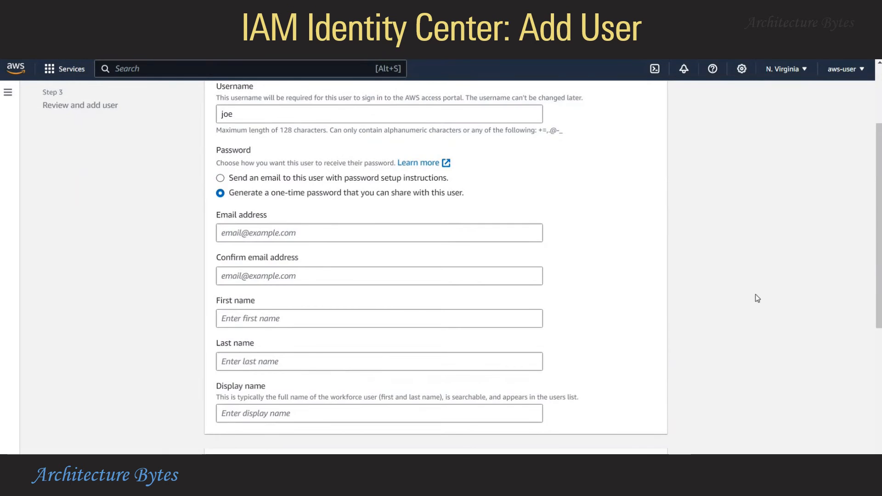
pyautogui.scroll(3, 754, 298)
pyautogui.scroll(-8, 755, 297)
# Fill in the user's matching email and confirmation, first name and last name, then continue to groups
pyautogui.click(646, 436)
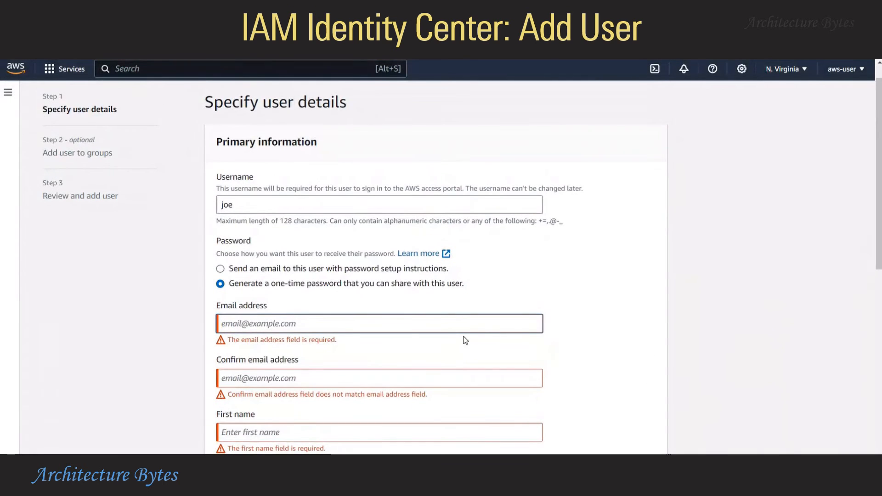
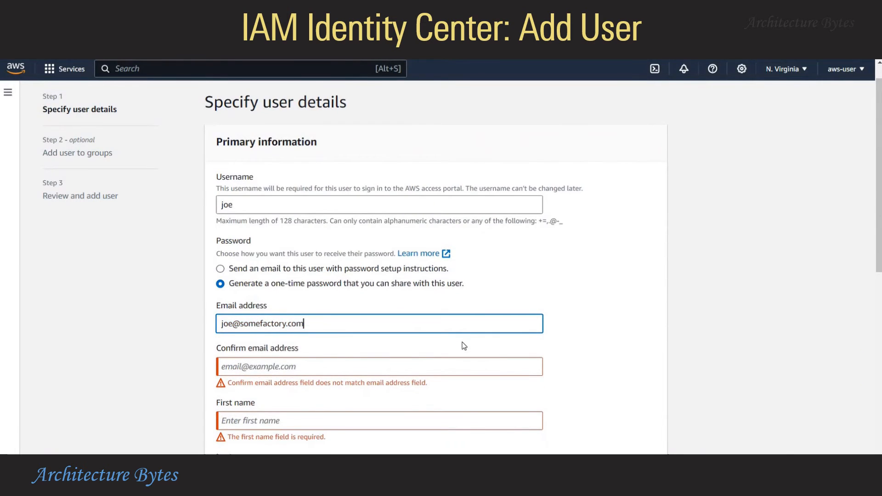
pyautogui.click(293, 367)
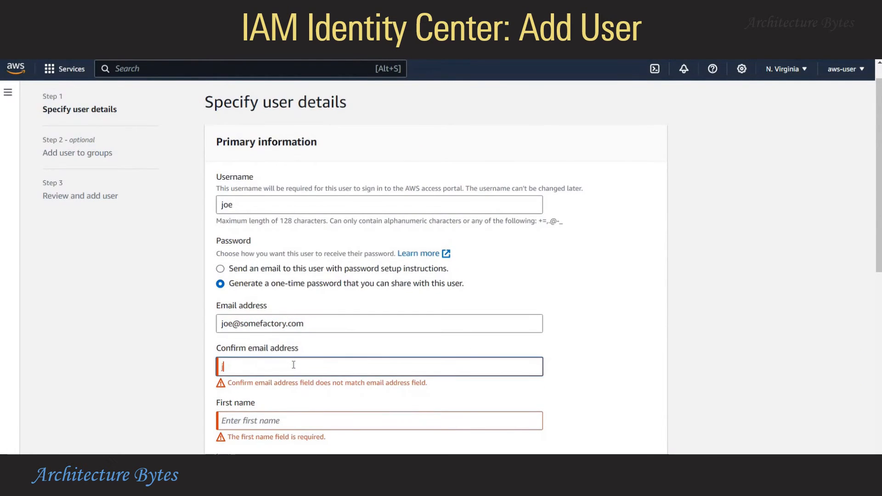
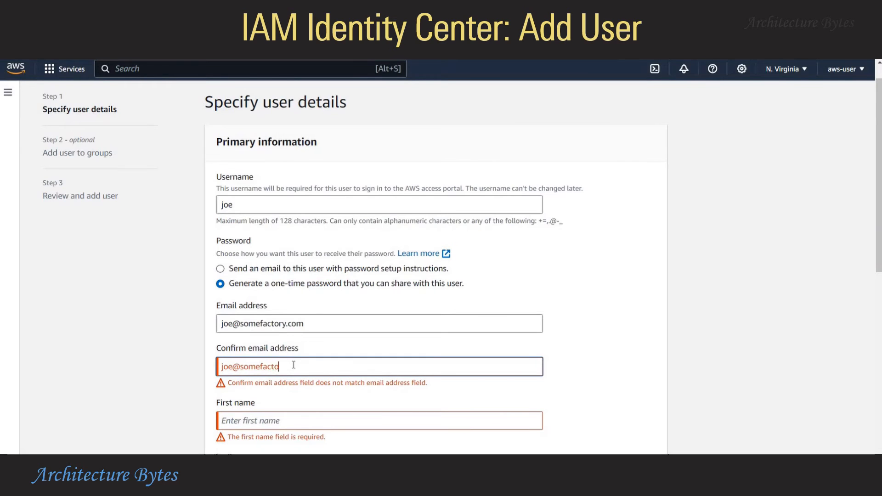
pyautogui.scroll(-1, 252, 358)
pyautogui.scroll(-1, 251, 358)
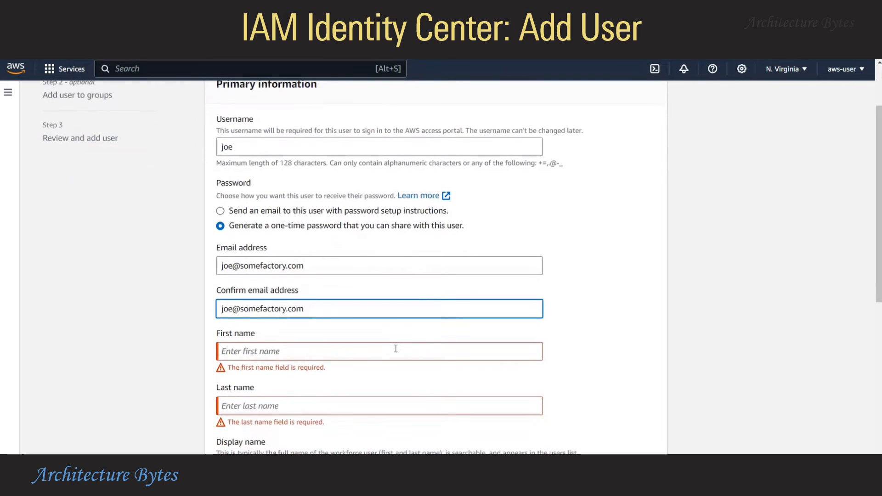
pyautogui.click(396, 349)
pyautogui.write('Joe')
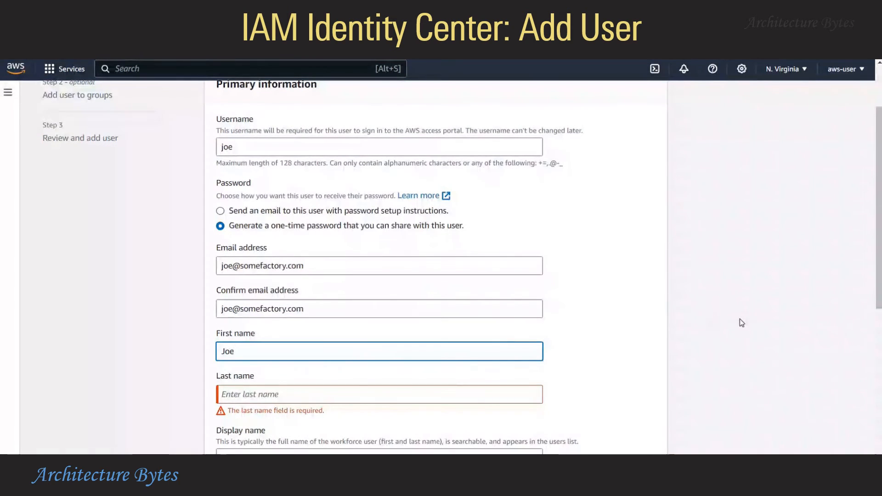
pyautogui.scroll(-4, 463, 353)
pyautogui.press('Tab')
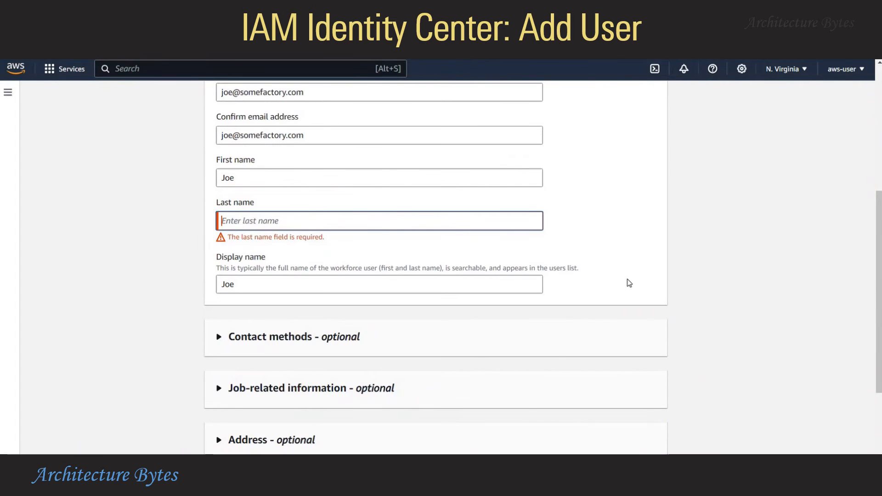
pyautogui.write('B')
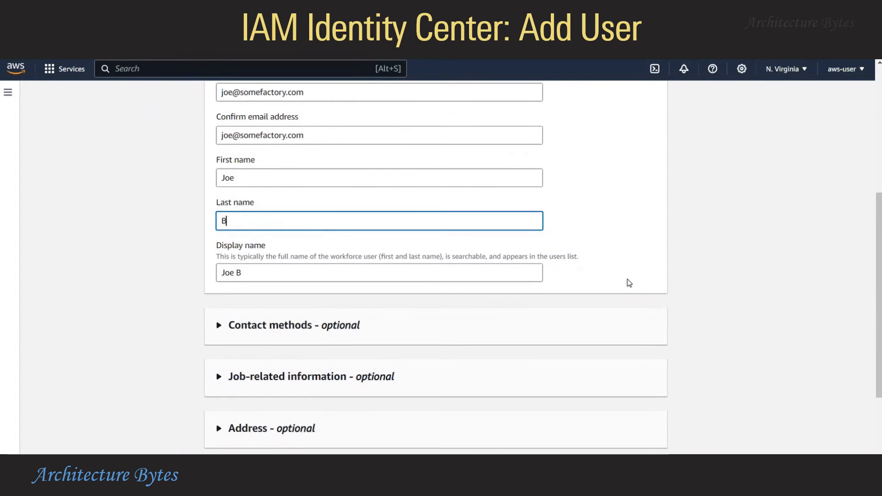
pyautogui.click(695, 292)
pyautogui.scroll(-3, 696, 292)
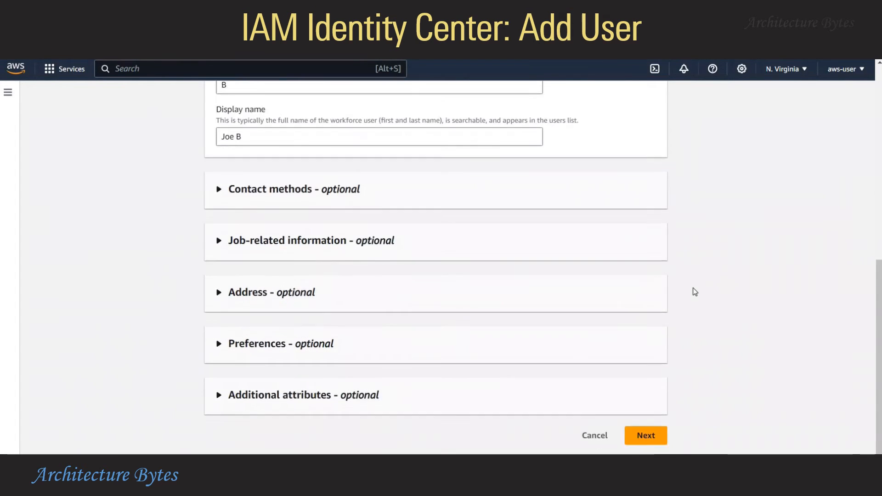
pyautogui.click(646, 435)
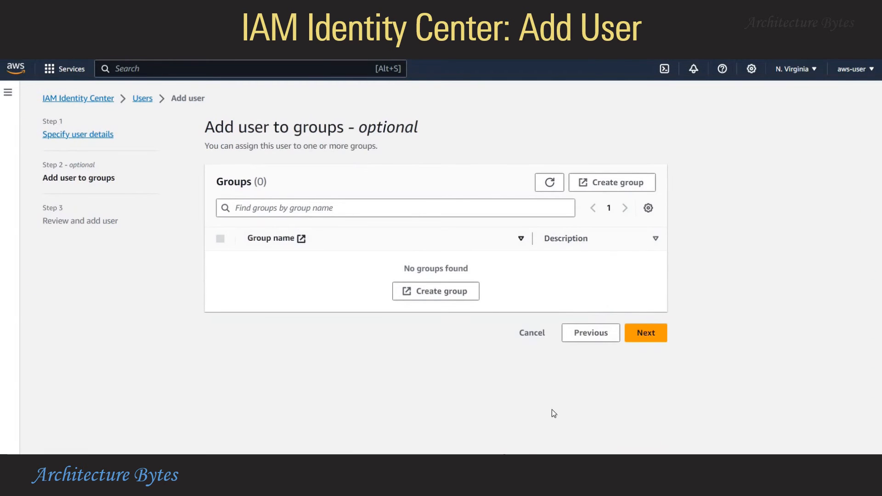
# Skip groups, finish adding the user, and copy its one-time password before closing the dialog
pyautogui.click(649, 331)
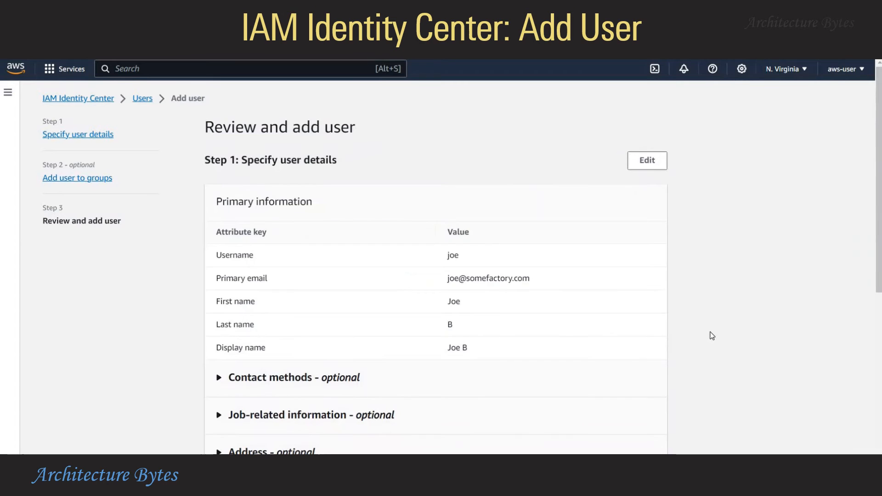
pyautogui.scroll(-7, 711, 336)
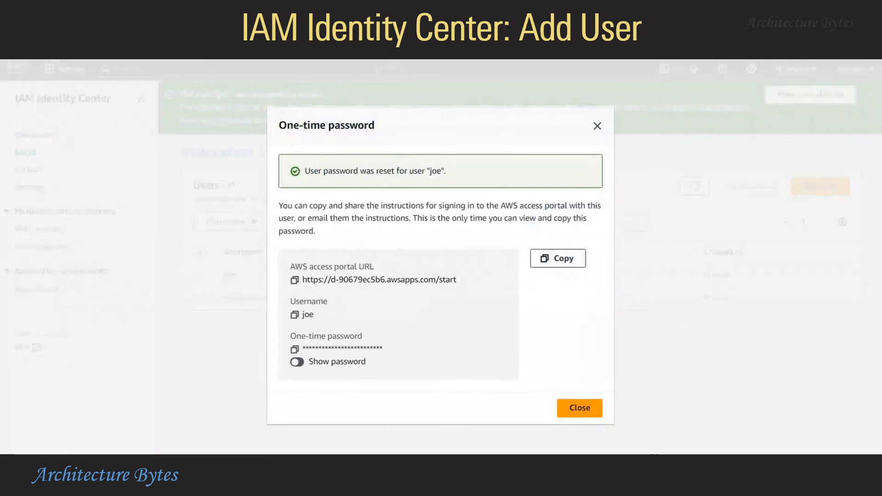
pyautogui.click(295, 350)
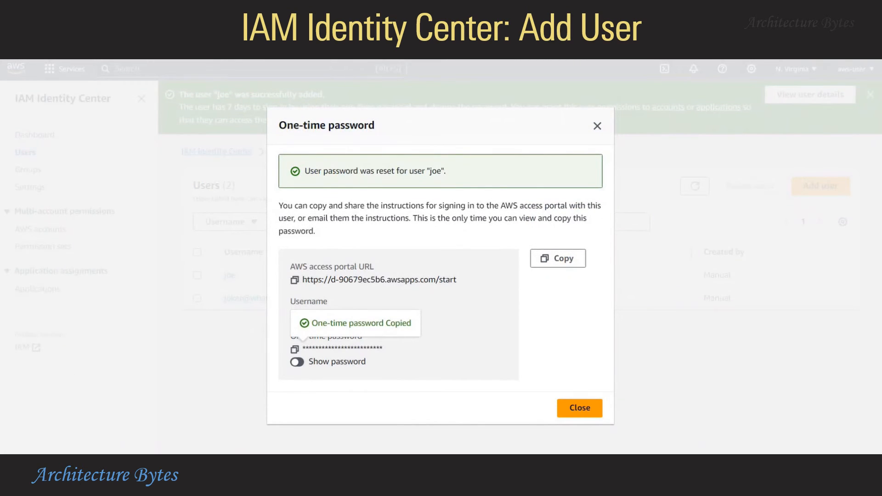
pyautogui.click(593, 407)
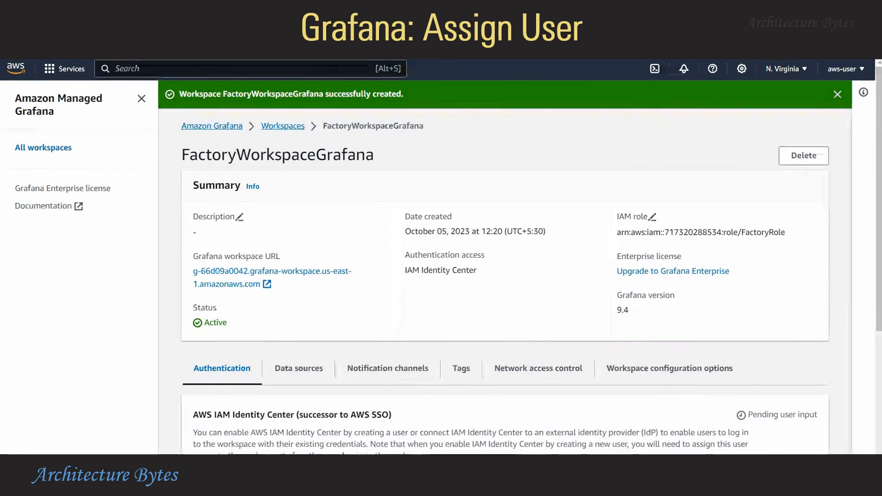
# Assign the new user to FactoryWorkspaceGrafana, make them Admin, and return to the workspace details page
pyautogui.scroll(-3, 352, 256)
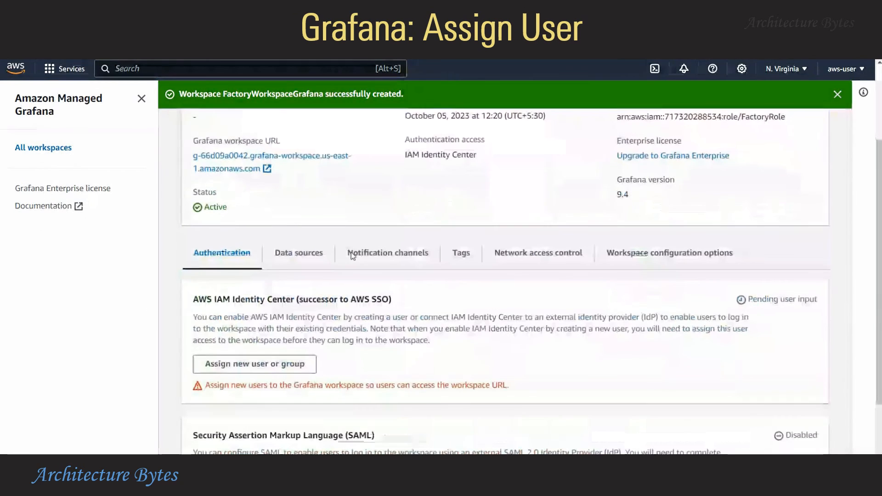
pyautogui.click(222, 365)
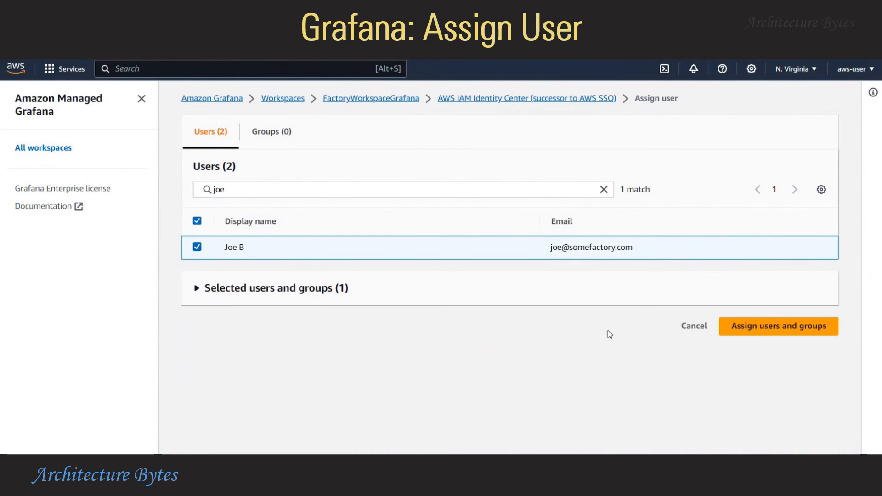
pyautogui.click(797, 332)
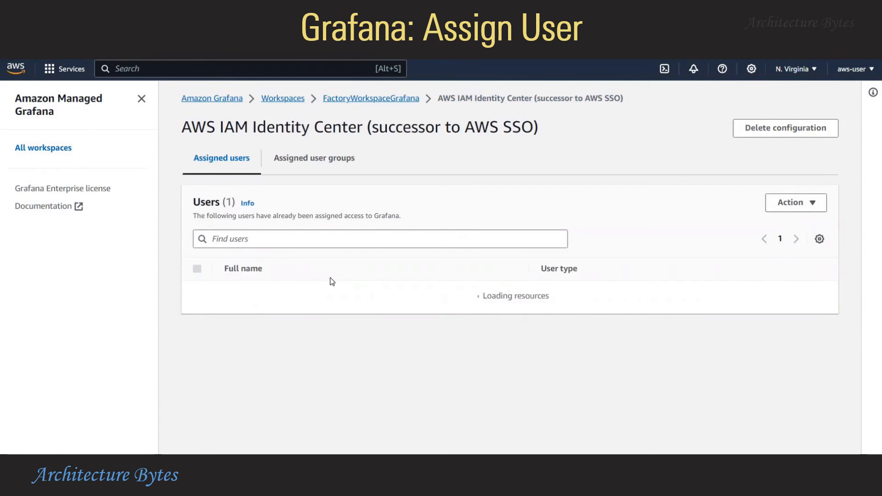
pyautogui.click(197, 293)
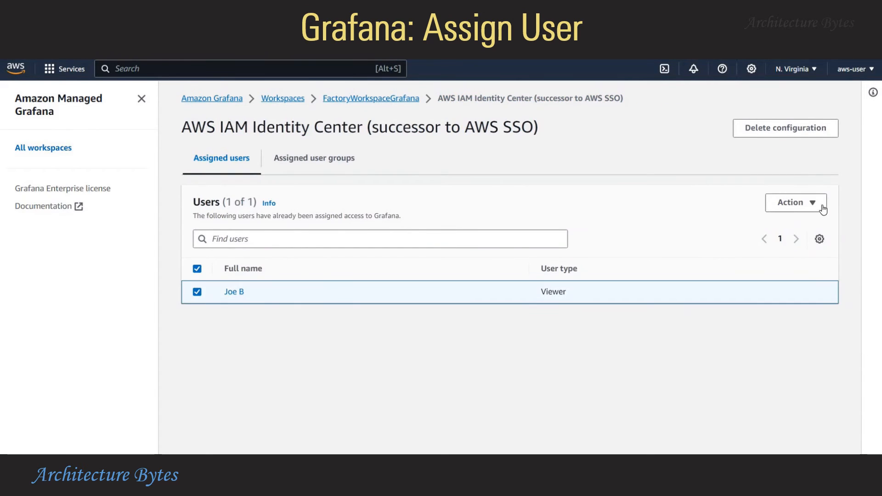
pyautogui.click(821, 203)
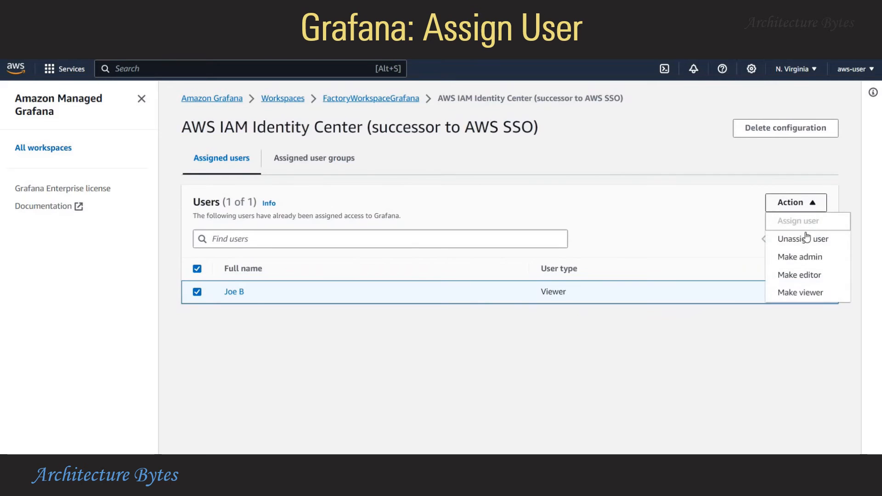
pyautogui.click(814, 257)
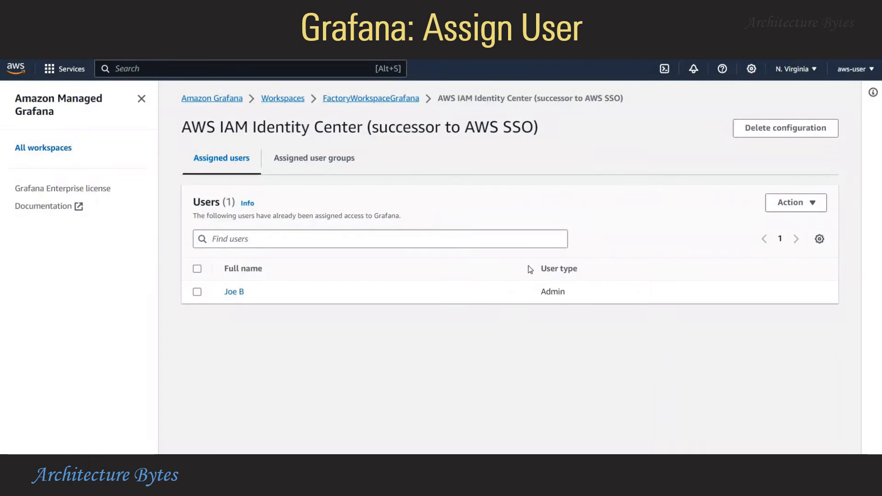
pyautogui.click(387, 98)
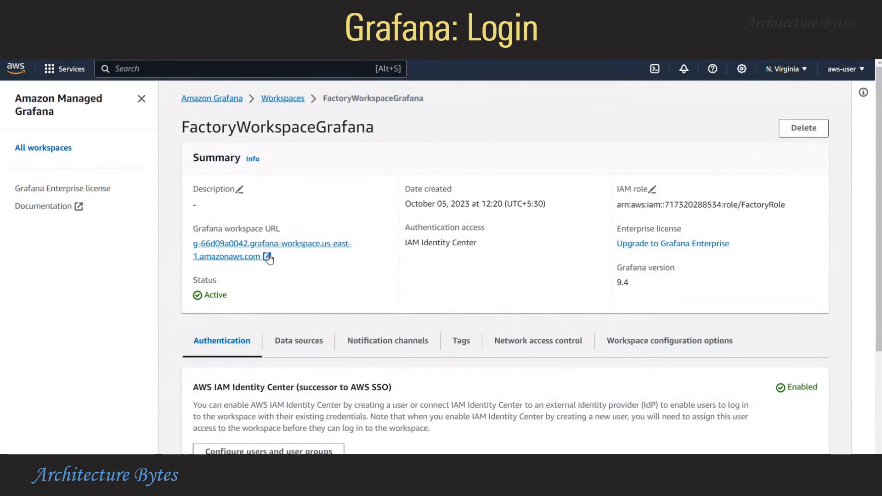
# Open the Grafana workspace URL and submit the new user's username on the sign-in page
pyautogui.click(284, 248)
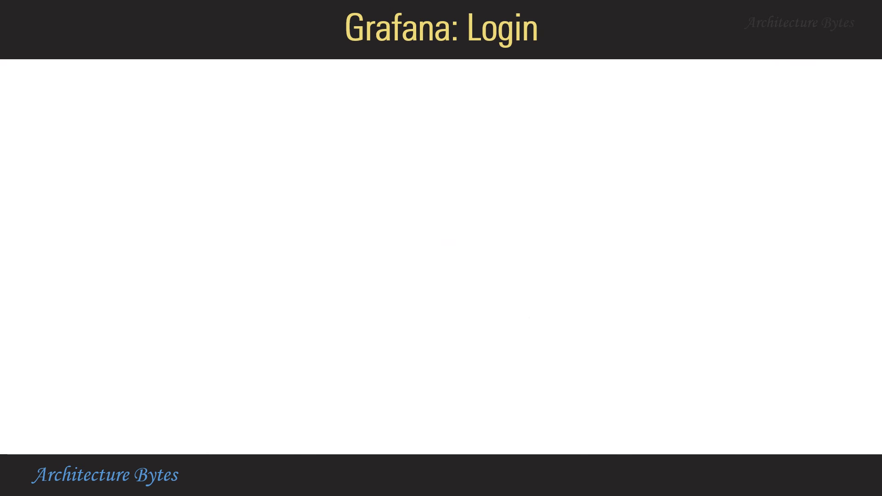
pyautogui.click(486, 283)
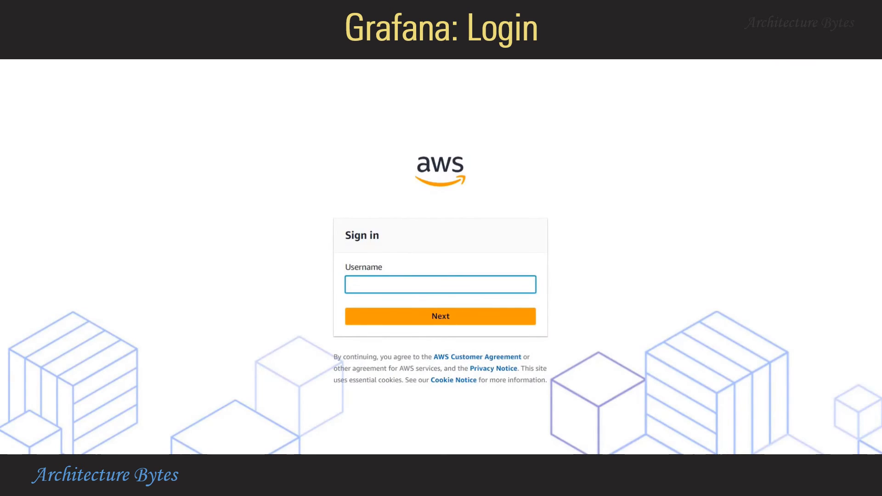
pyautogui.write('joe')
pyautogui.click(483, 312)
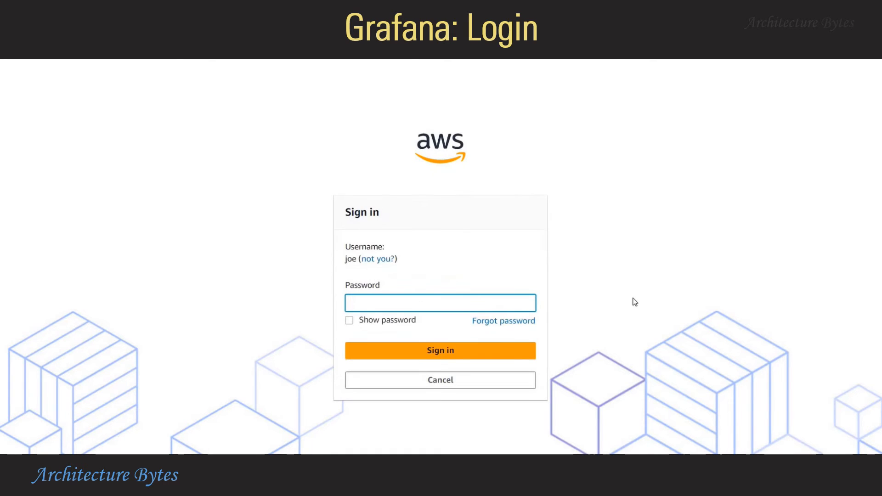